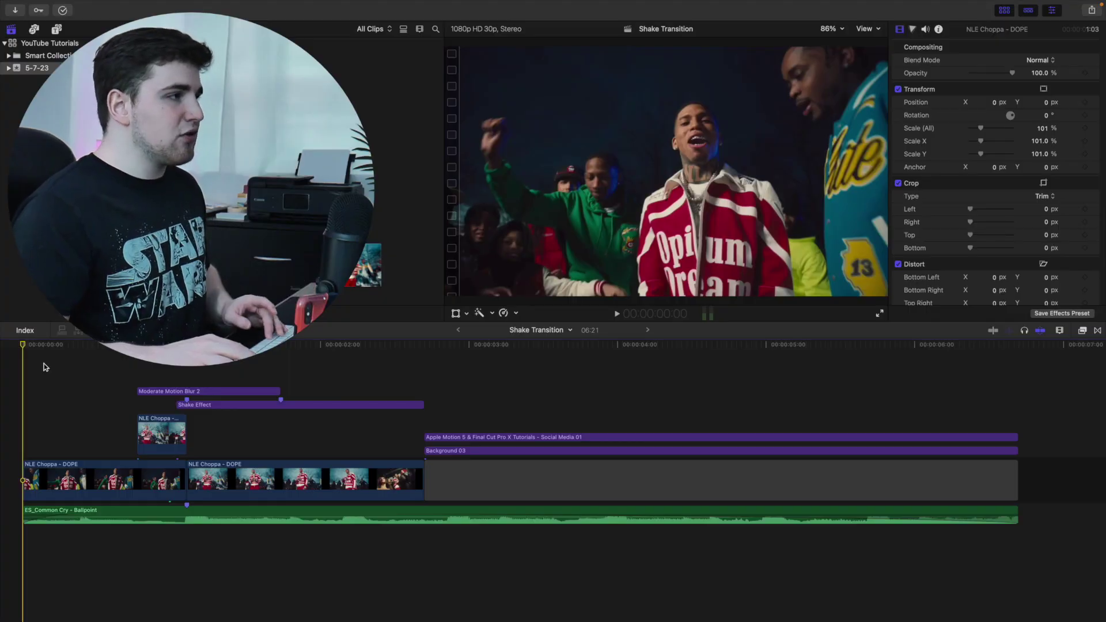
Play the finished Shake Transition project repeatedly from its beginning to examine the transition between the two clips.
key("space")
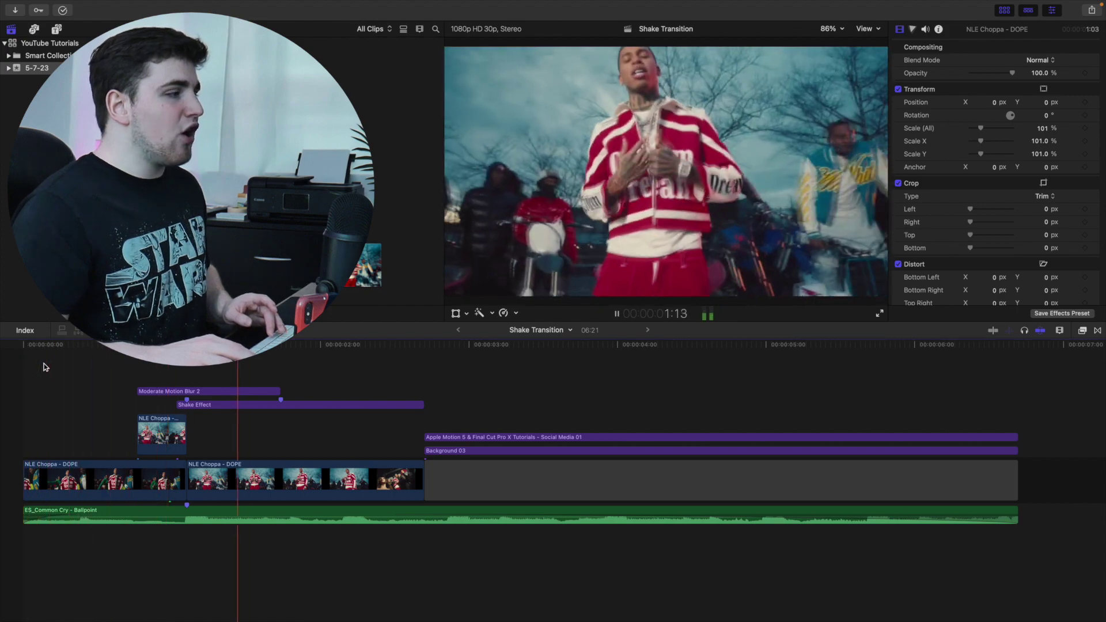
key("Home")
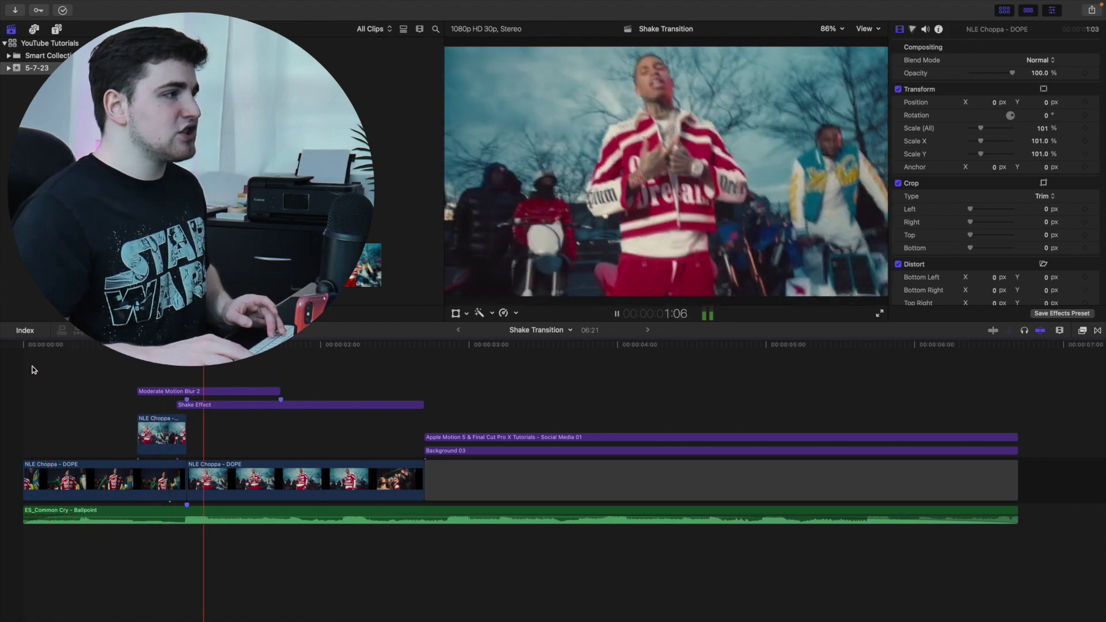
key("Home")
key("Home")
key("Home")
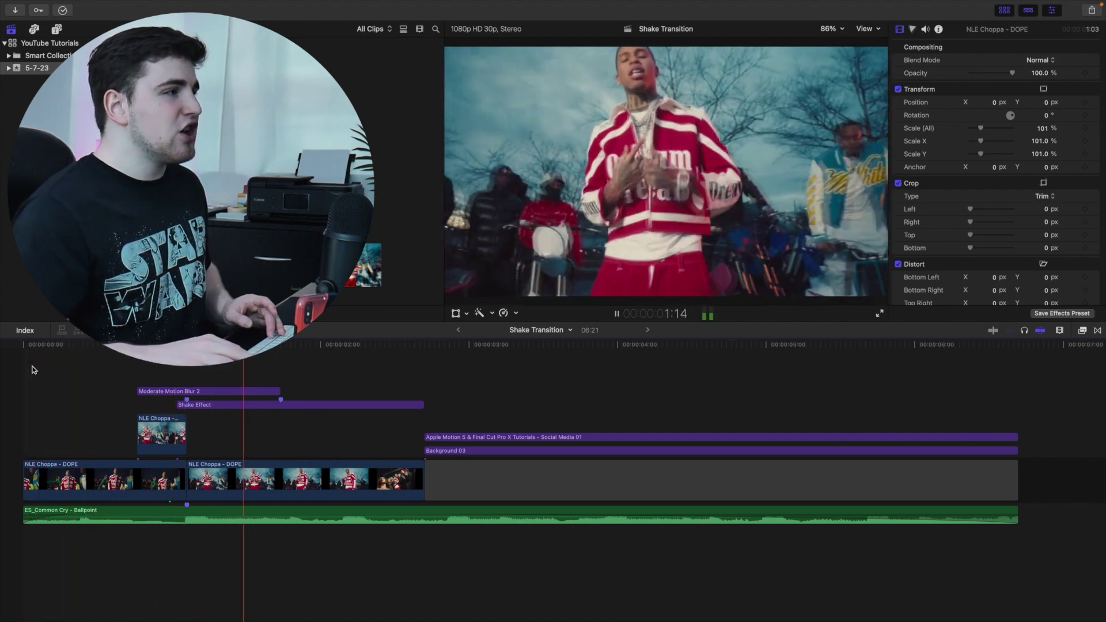
key("Home")
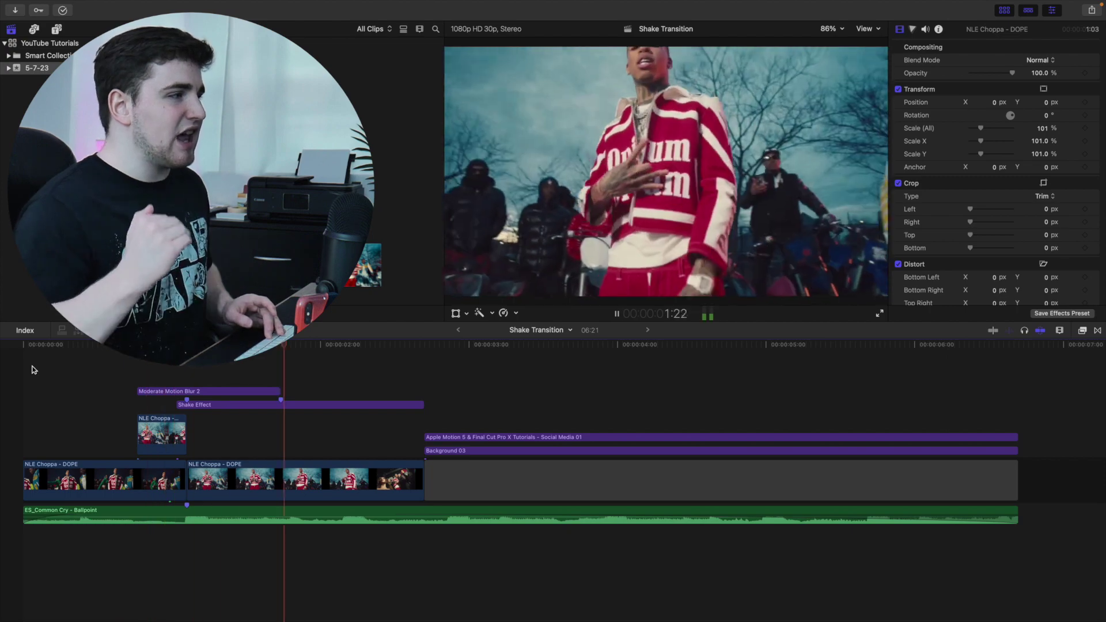
key("space")
left_click(43, 371)
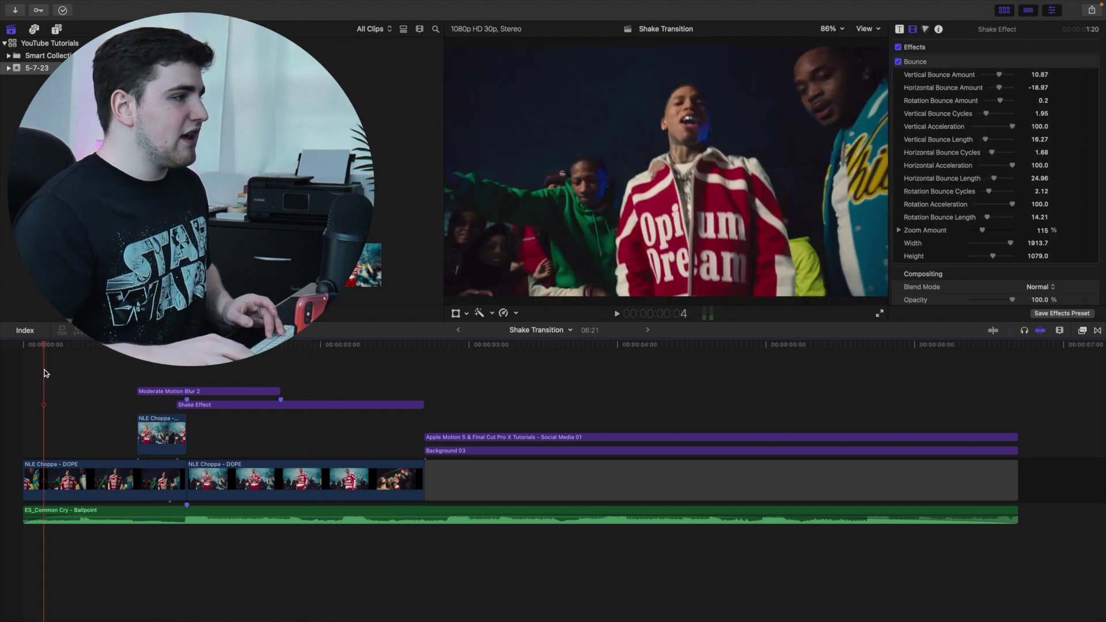
key("space")
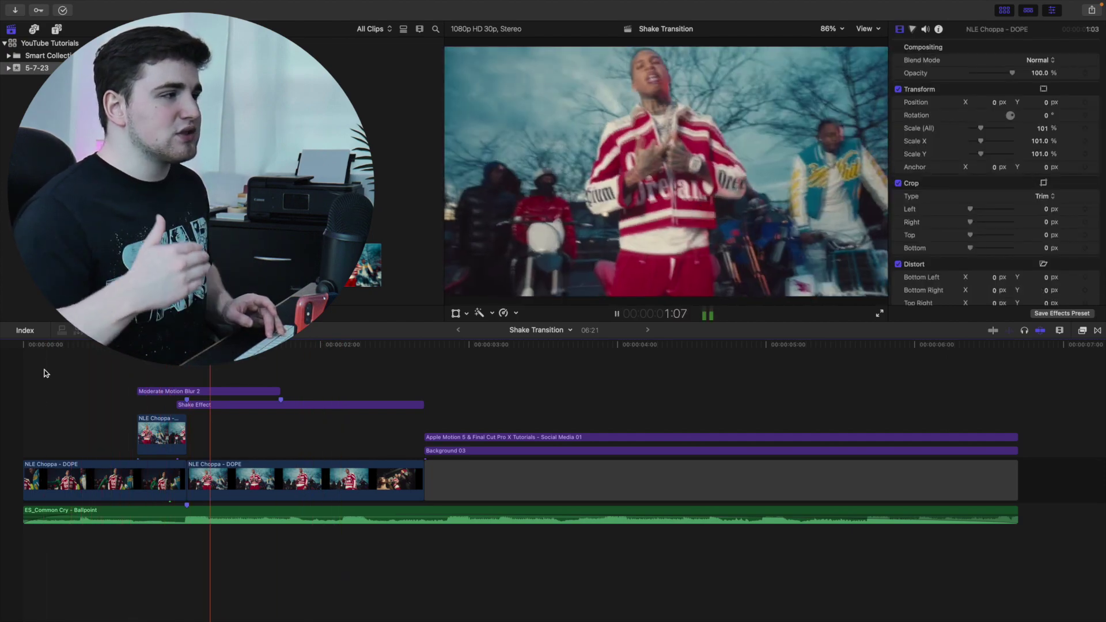
key("space")
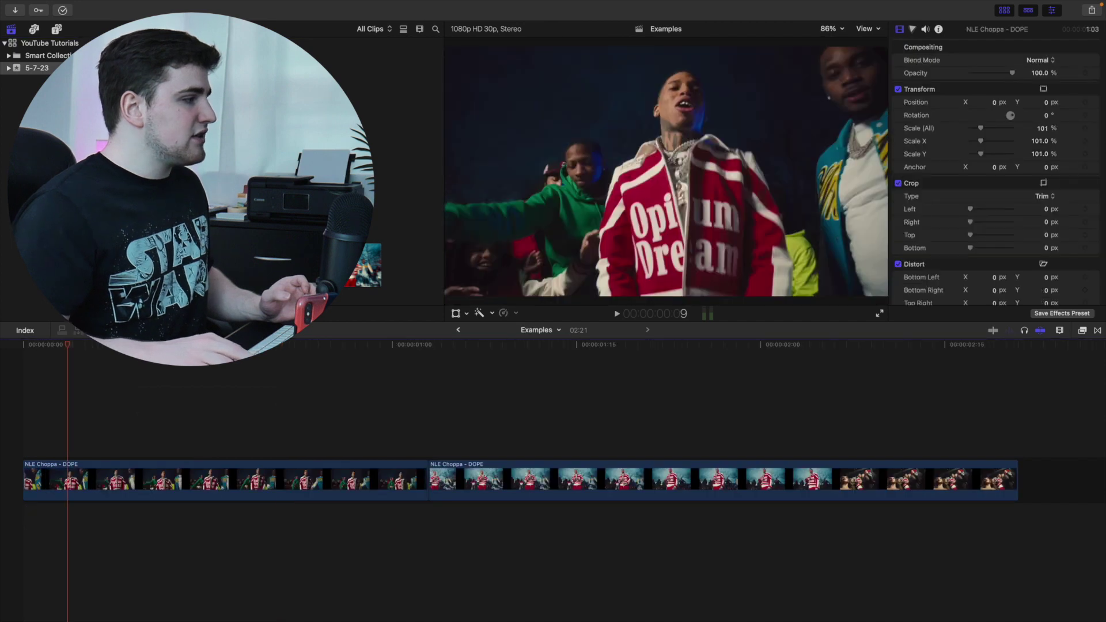
Play the Examples project from its beginning to review the plain cut between the two clips.
left_click(18, 400)
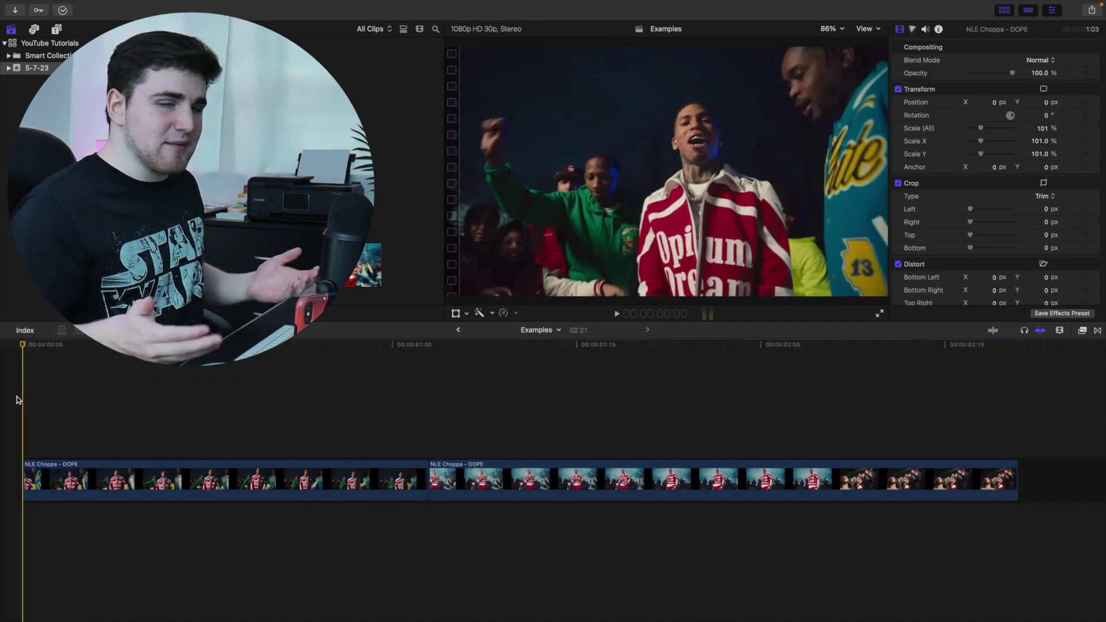
key("space")
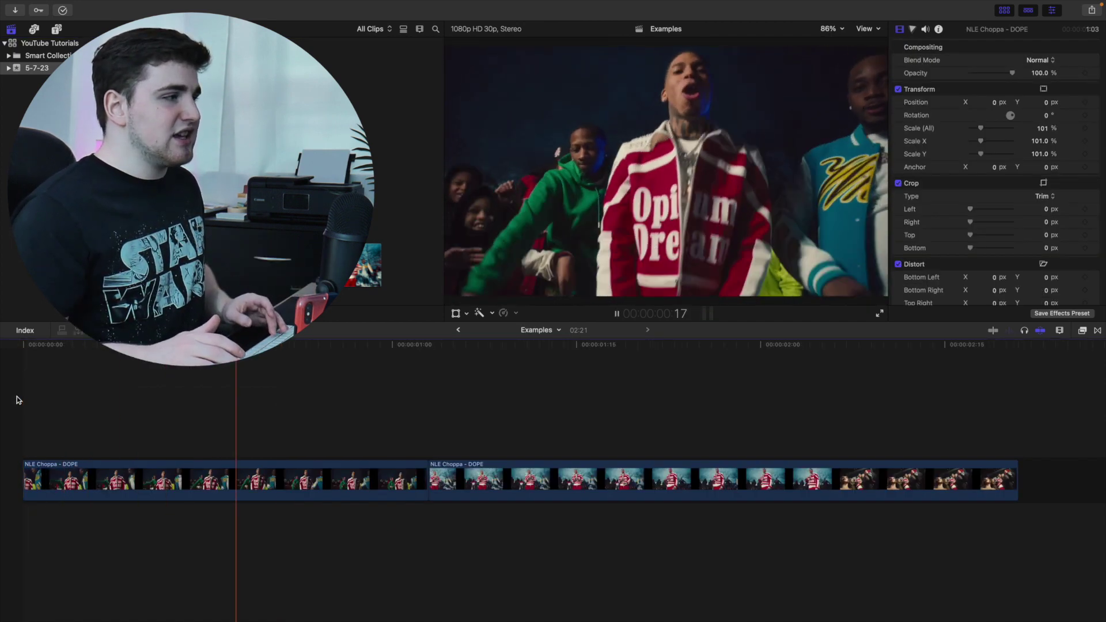
left_click(16, 397)
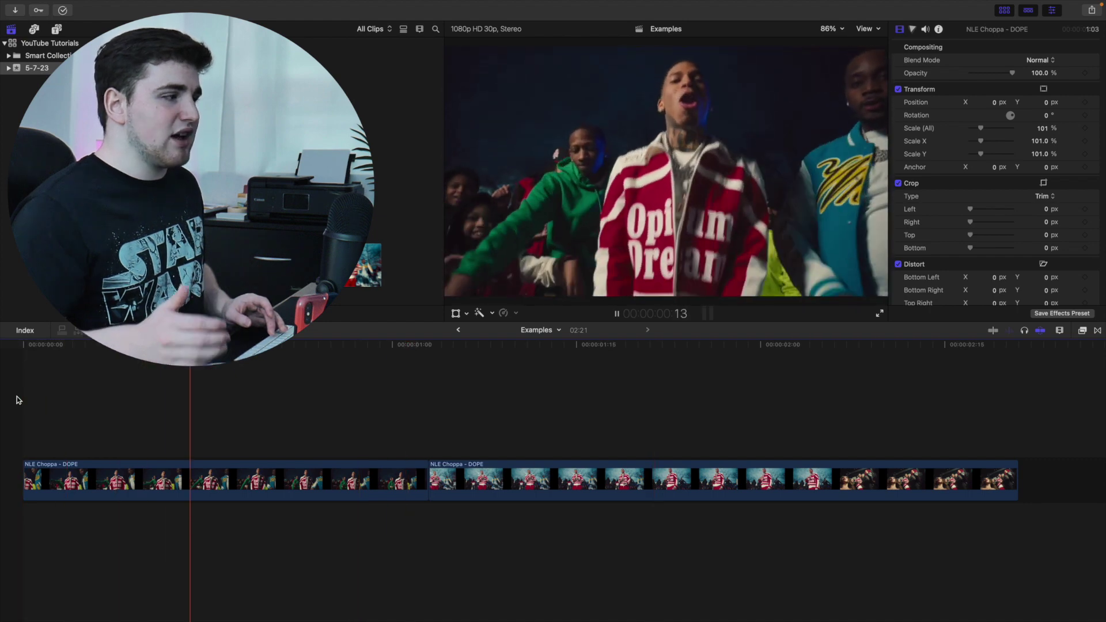
key("space")
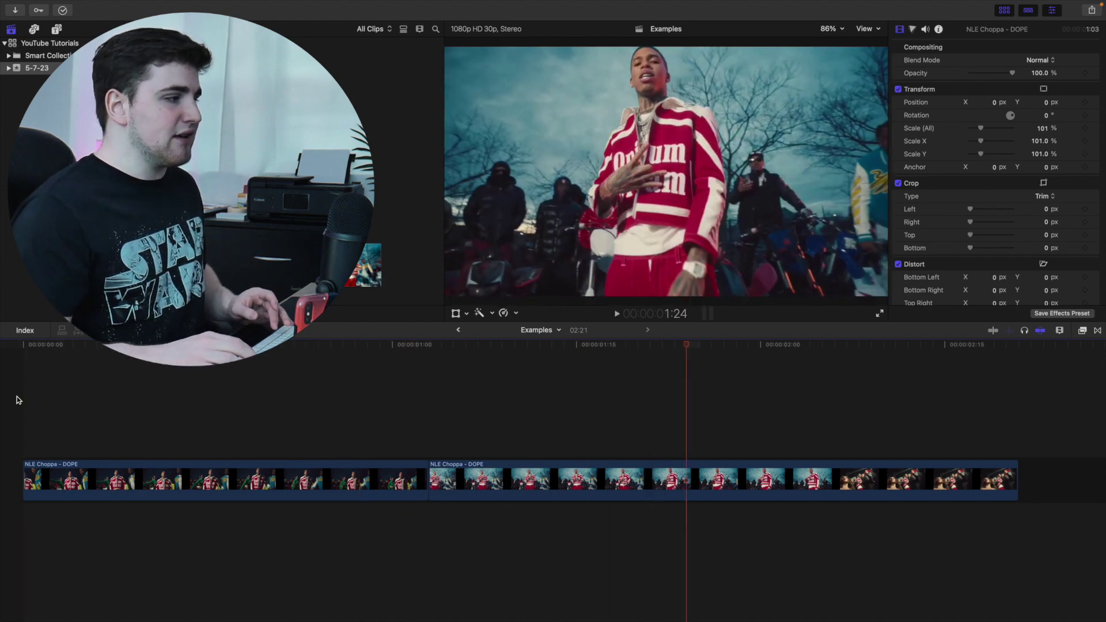
Insert a freeze frame from the first frame of the second clip, at the cut between the two clips.
left_click(229, 481)
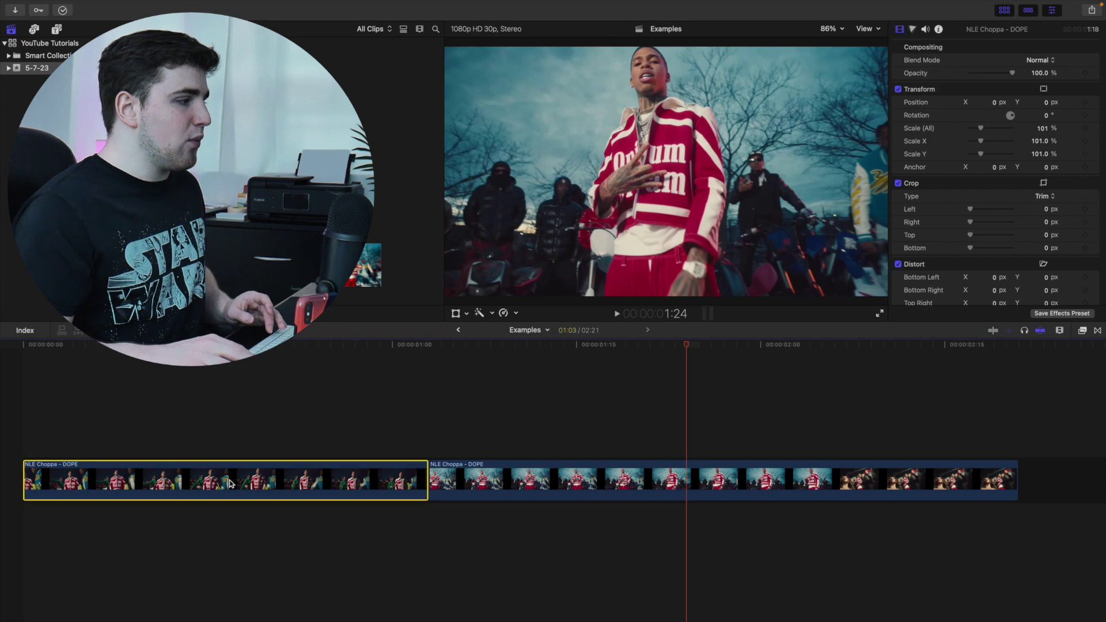
left_click(516, 487)
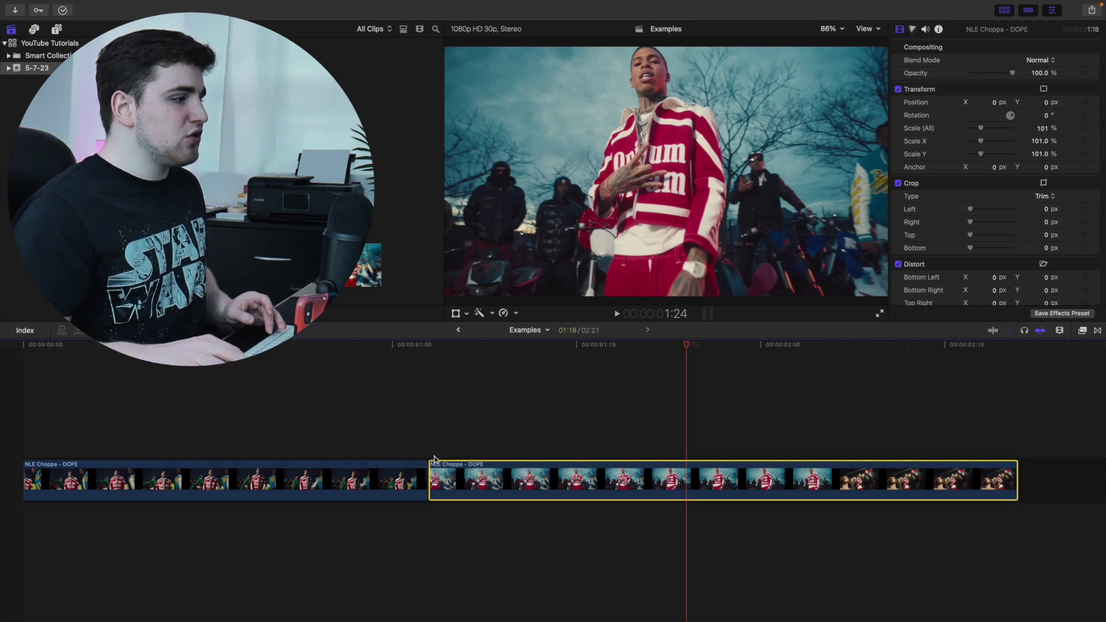
left_click(429, 424)
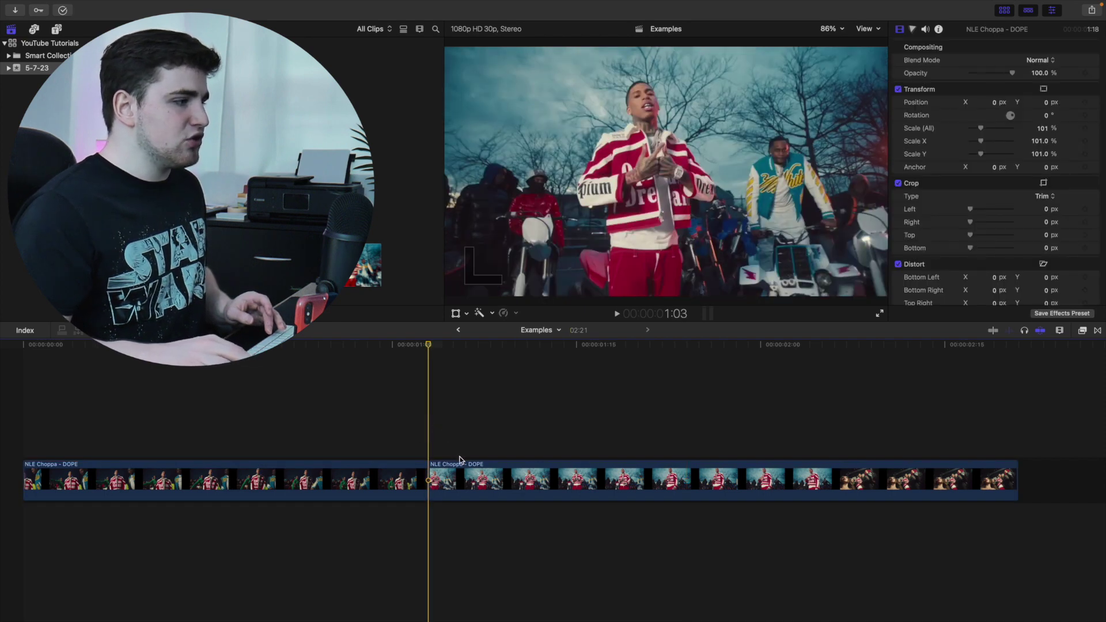
left_click(483, 472)
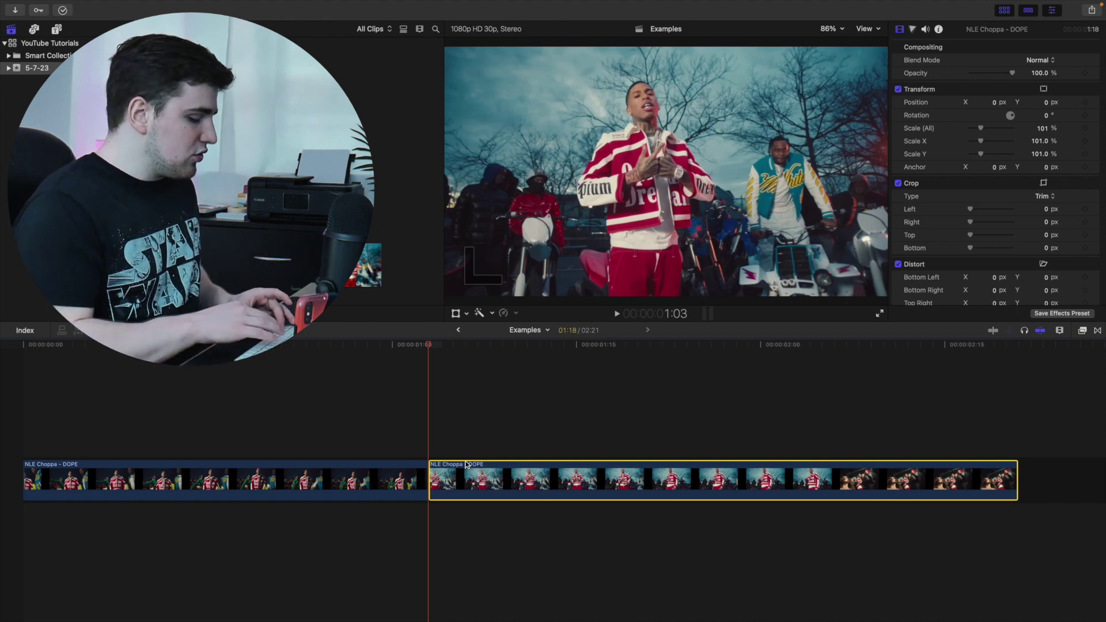
key("alt+f")
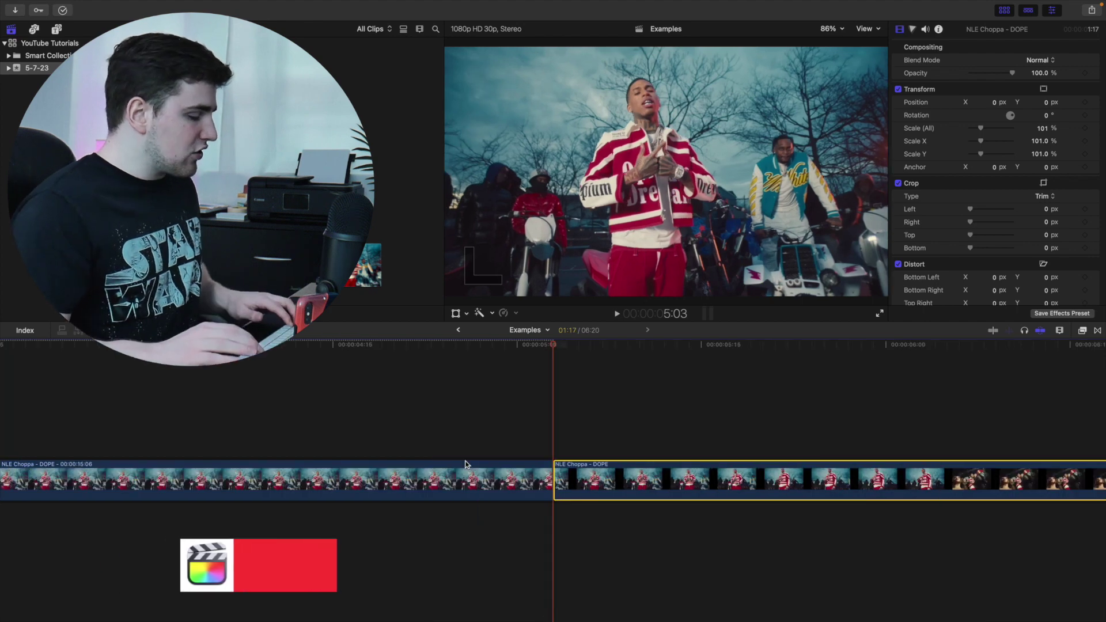
Set the freeze frame's duration to 10 frames and move it above the first clip, ending at the cut.
left_click(432, 454)
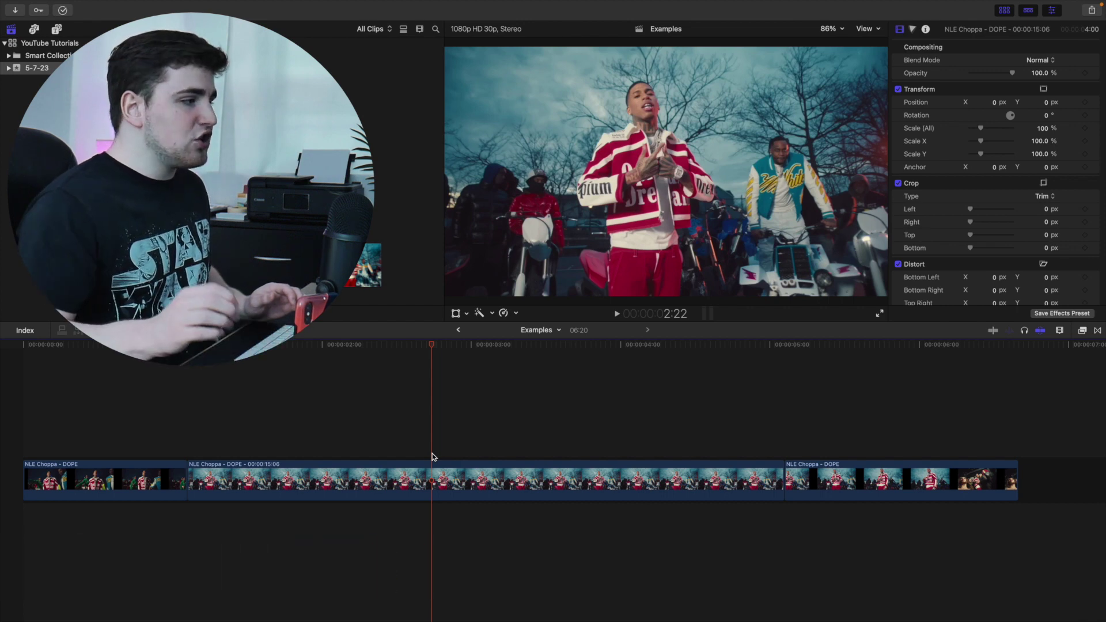
left_click(442, 476)
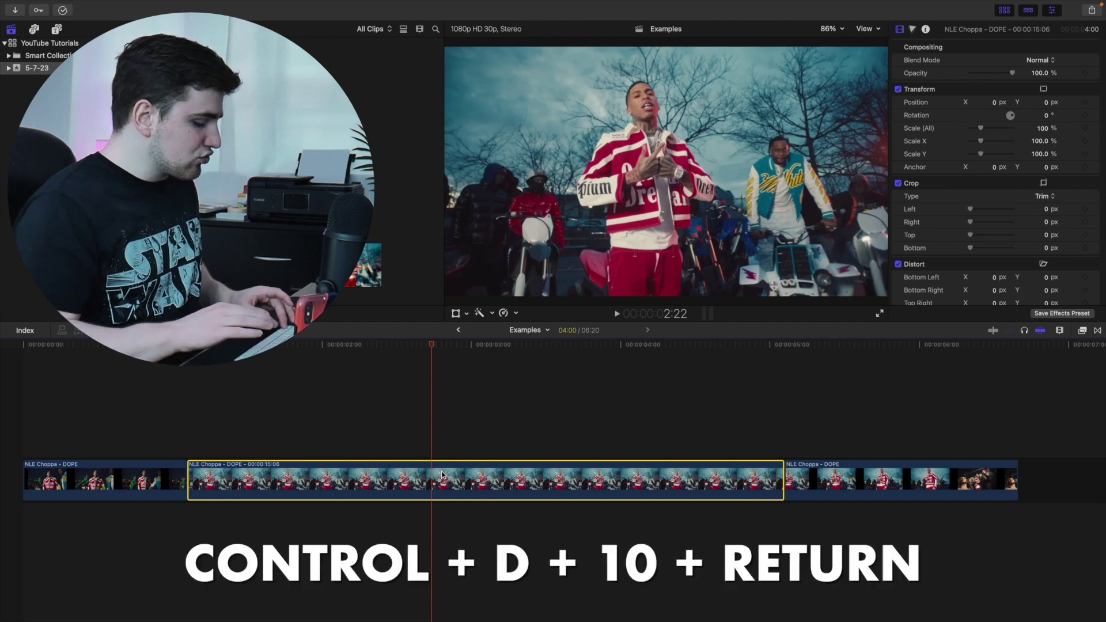
key("ctrl+d")
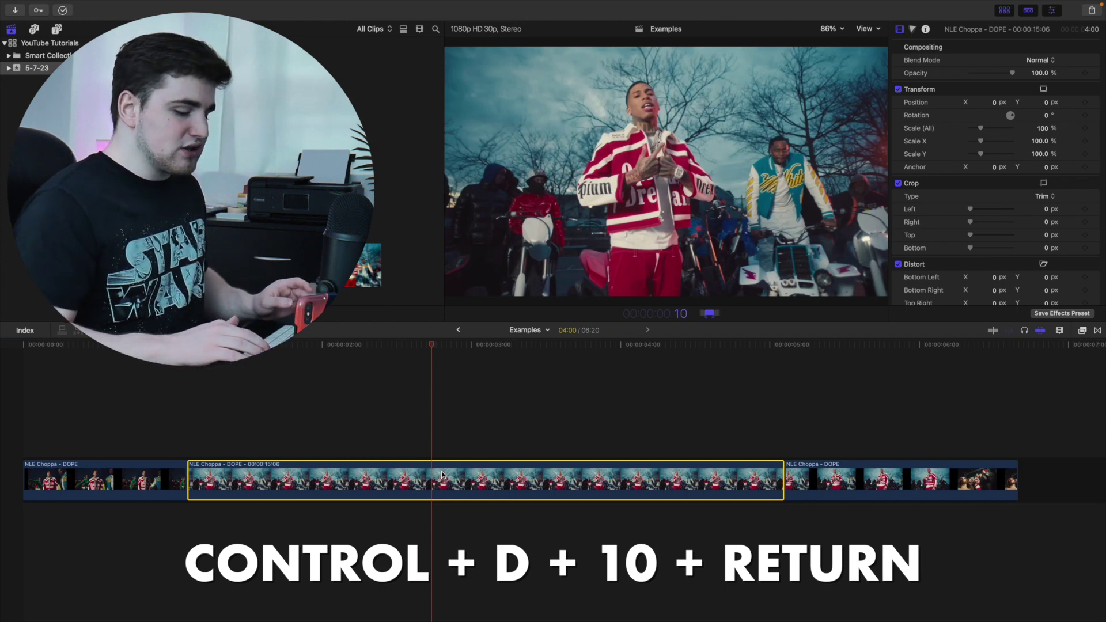
key("Return")
left_click(156, 441)
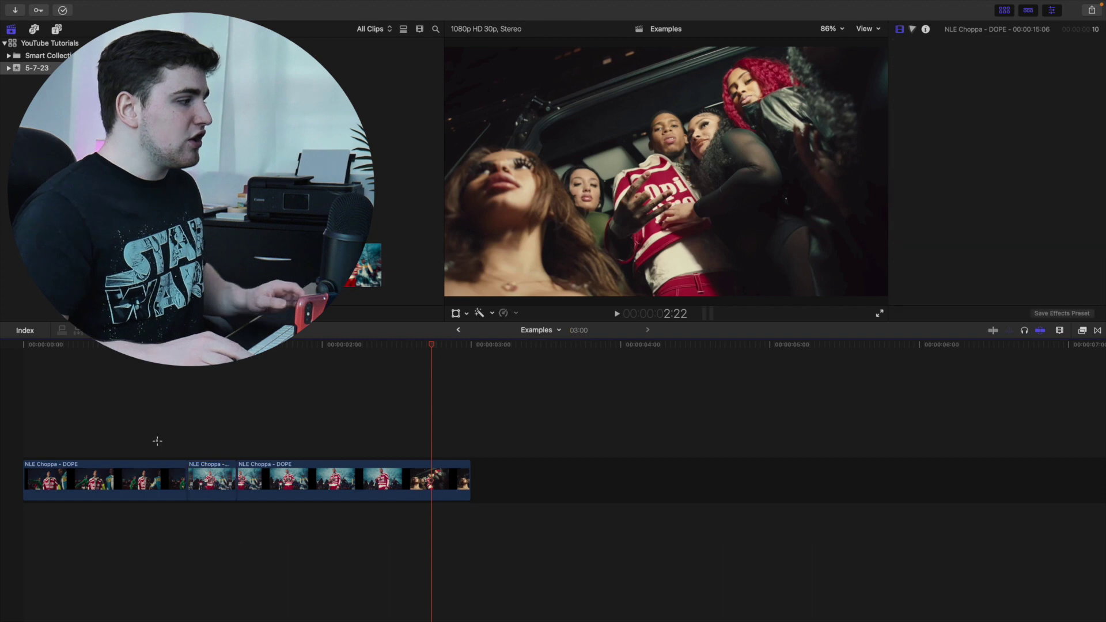
key("super+equal")
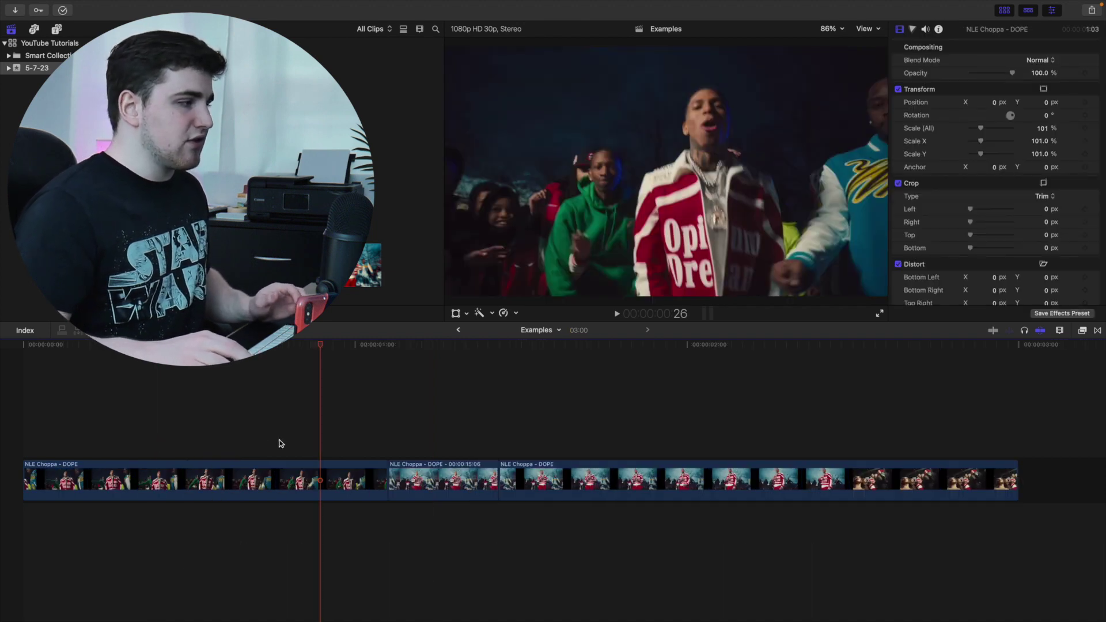
left_click_drag(434, 474, 355, 435)
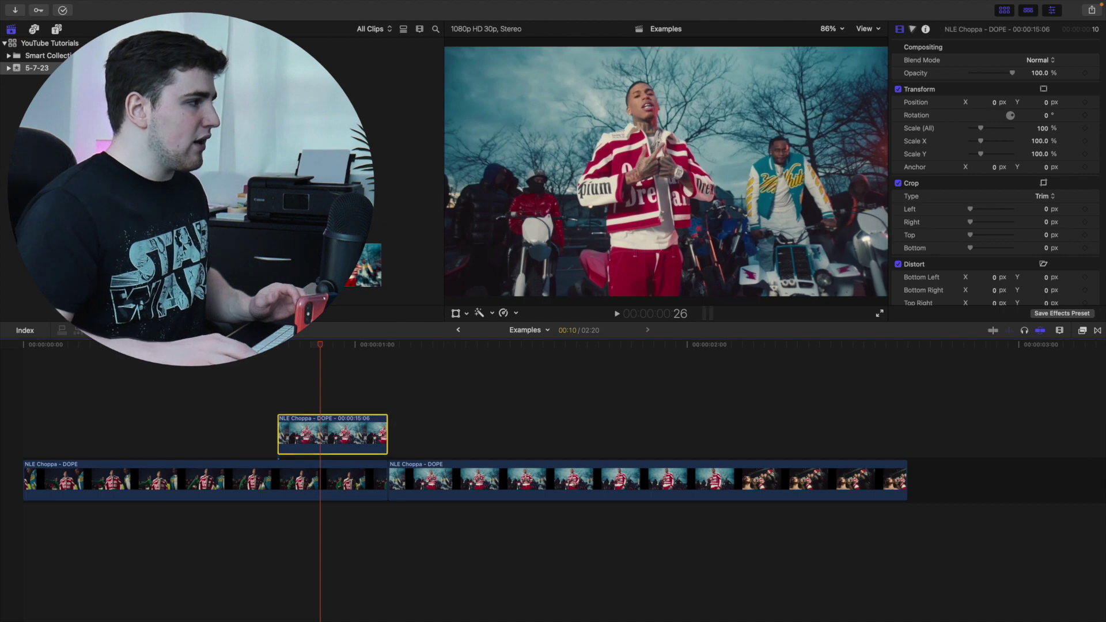
Play the Examples sequence from the start several times to check the timing of the overlaid freeze frame.
left_click(14, 431)
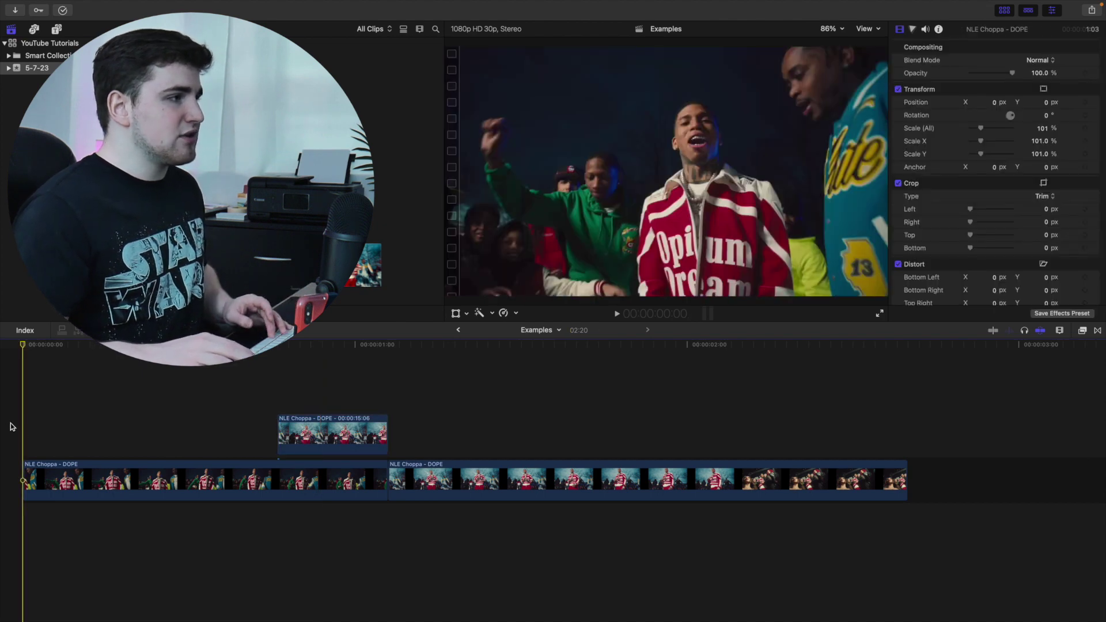
key("space")
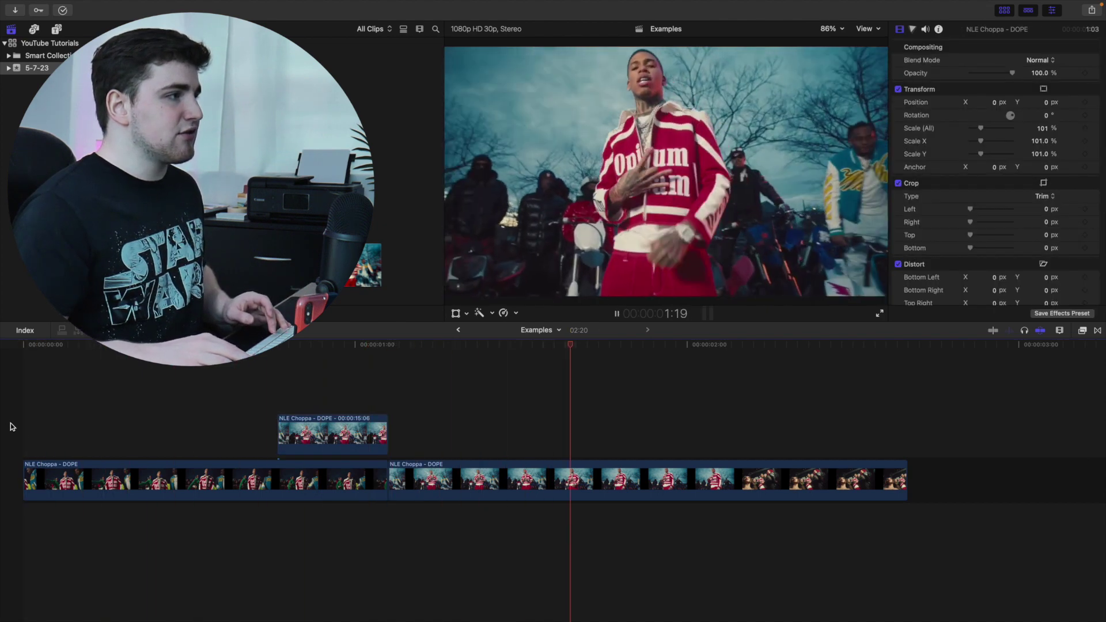
left_click(12, 427)
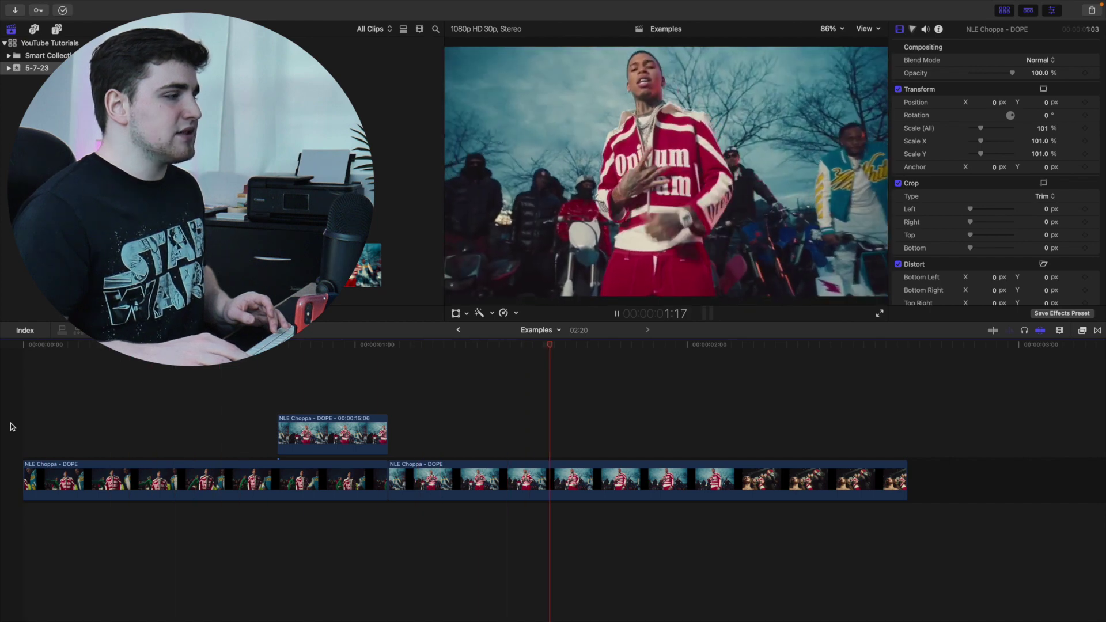
left_click(12, 427)
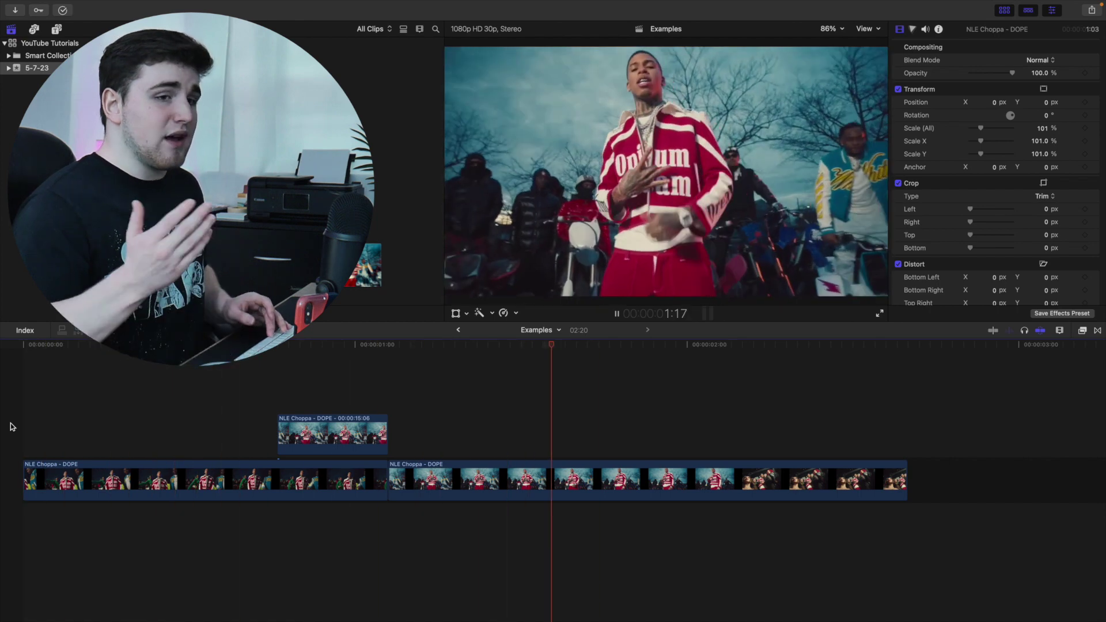
key("space")
left_click(12, 427)
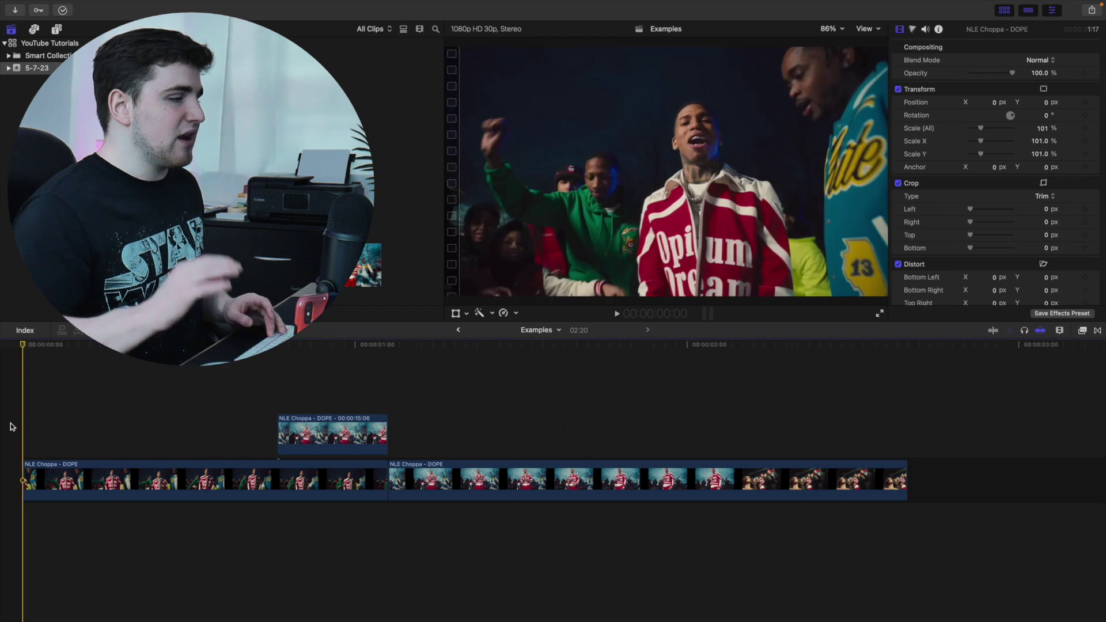
key("space")
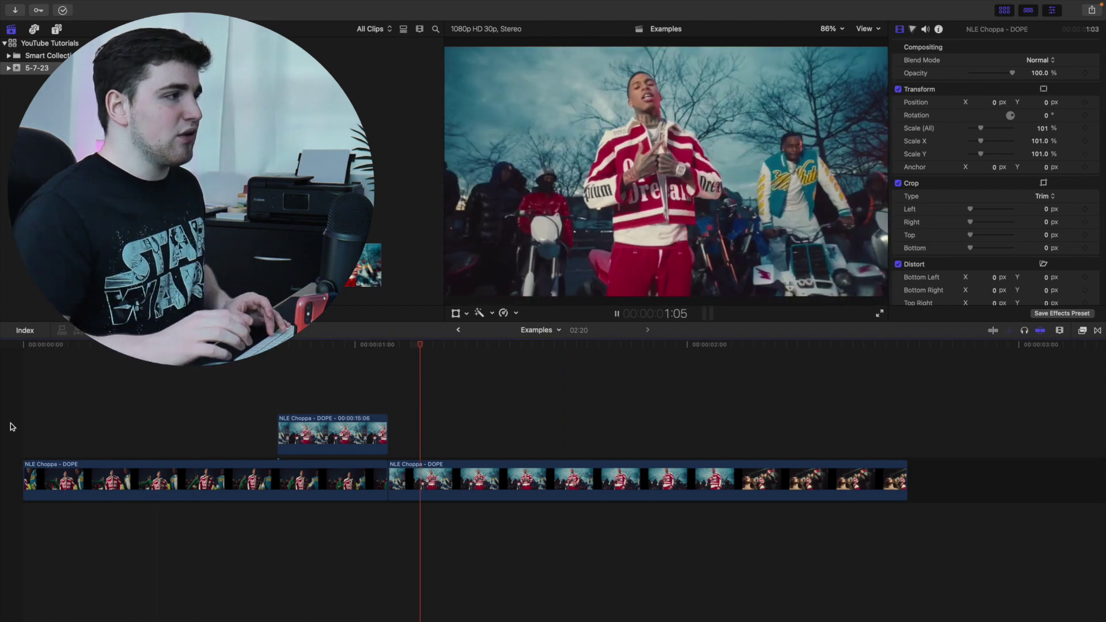
left_click(10, 427)
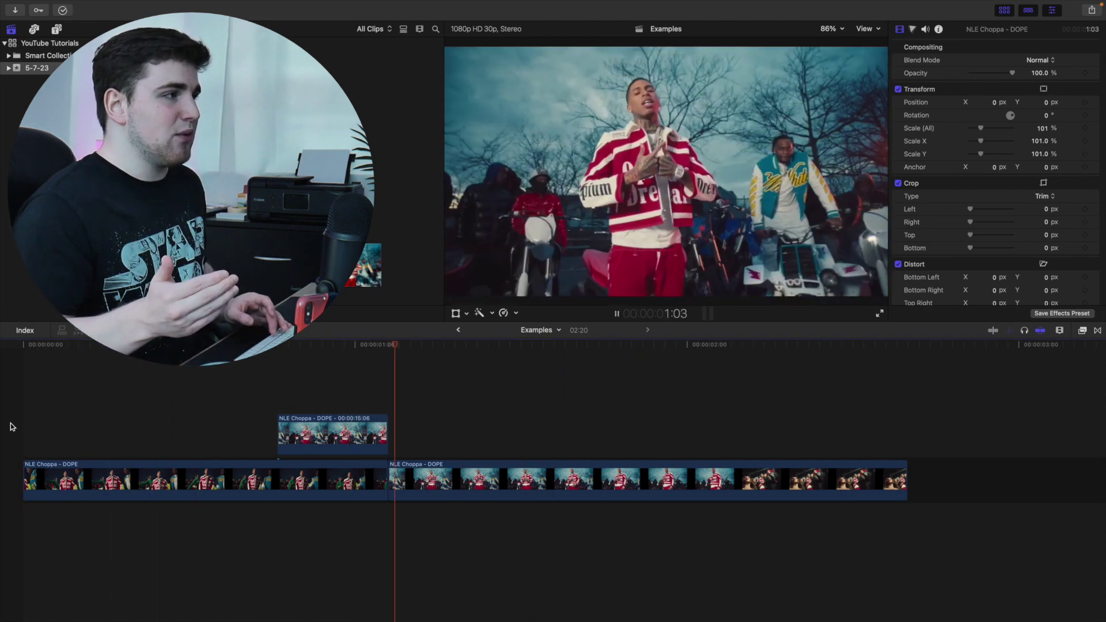
key("space")
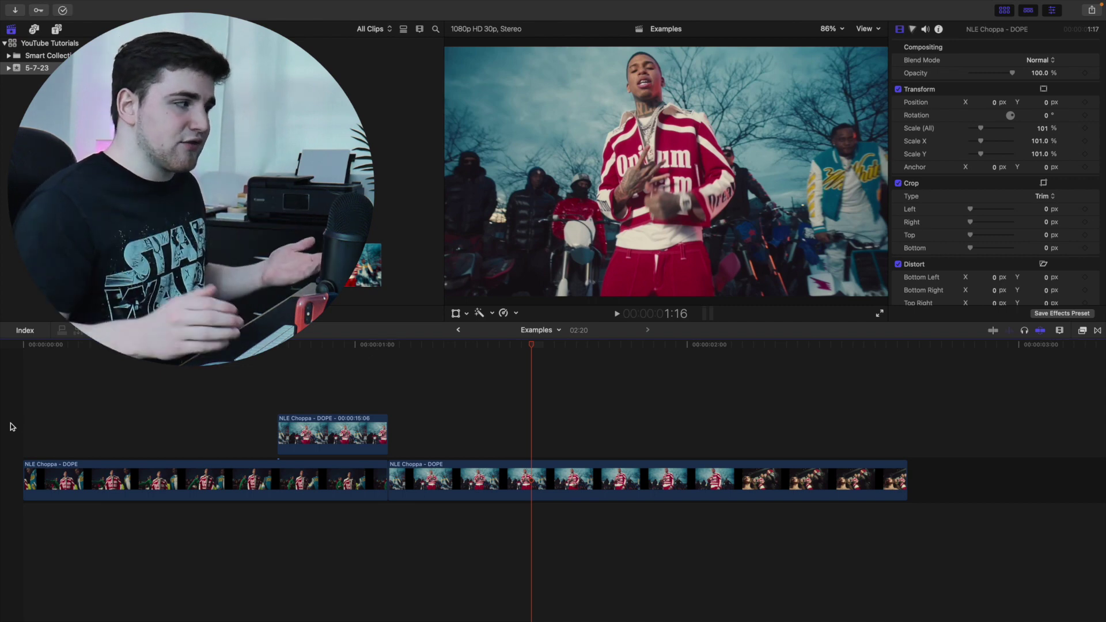
Find the Draw Mask effect and apply it to the freeze frame above the first clip.
left_click_drag(342, 344, 319, 346)
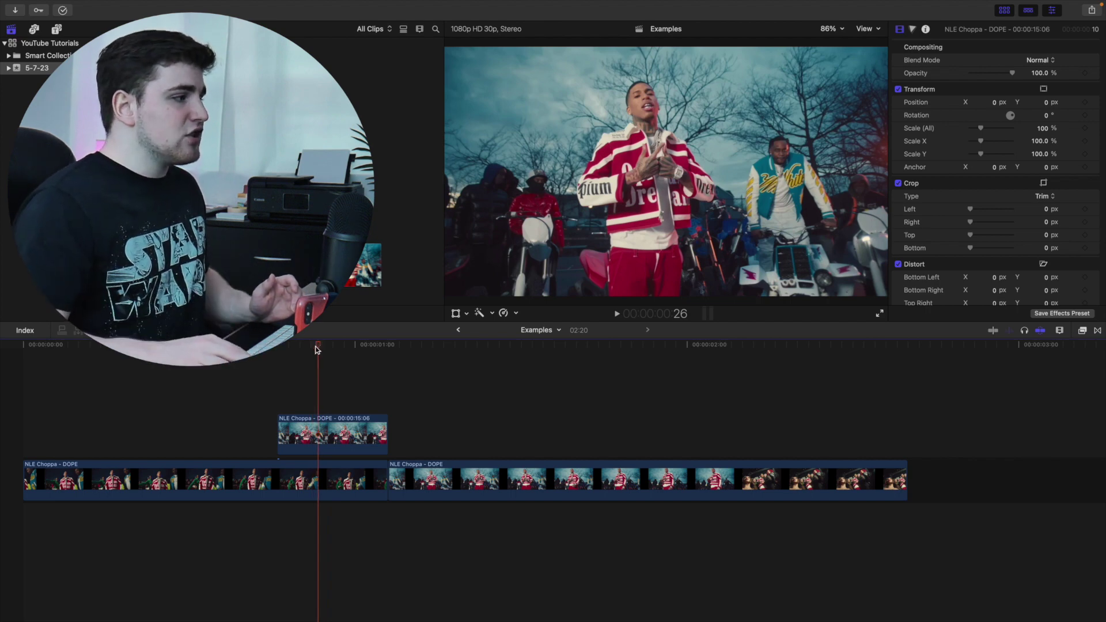
left_click(323, 429)
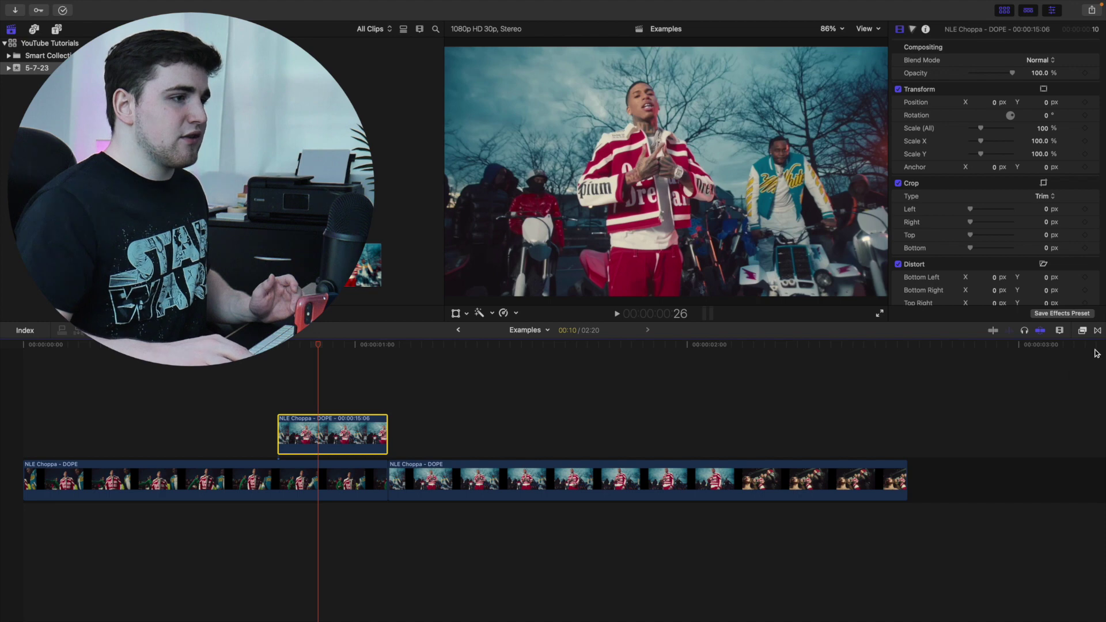
left_click(1083, 331)
left_click(899, 387)
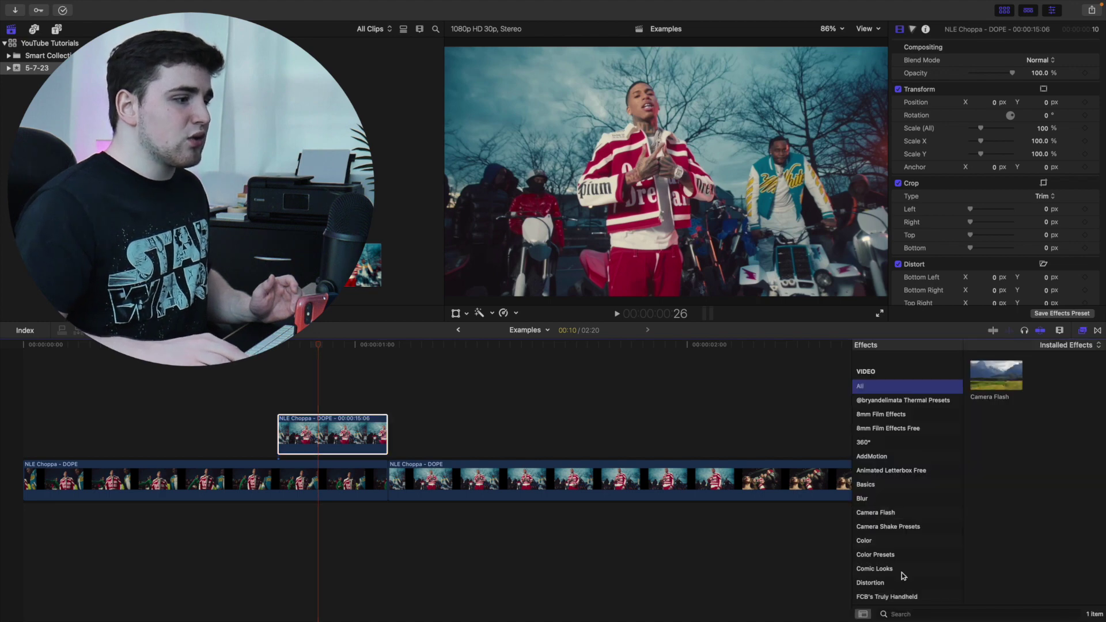
left_click(914, 614)
type("draw mask")
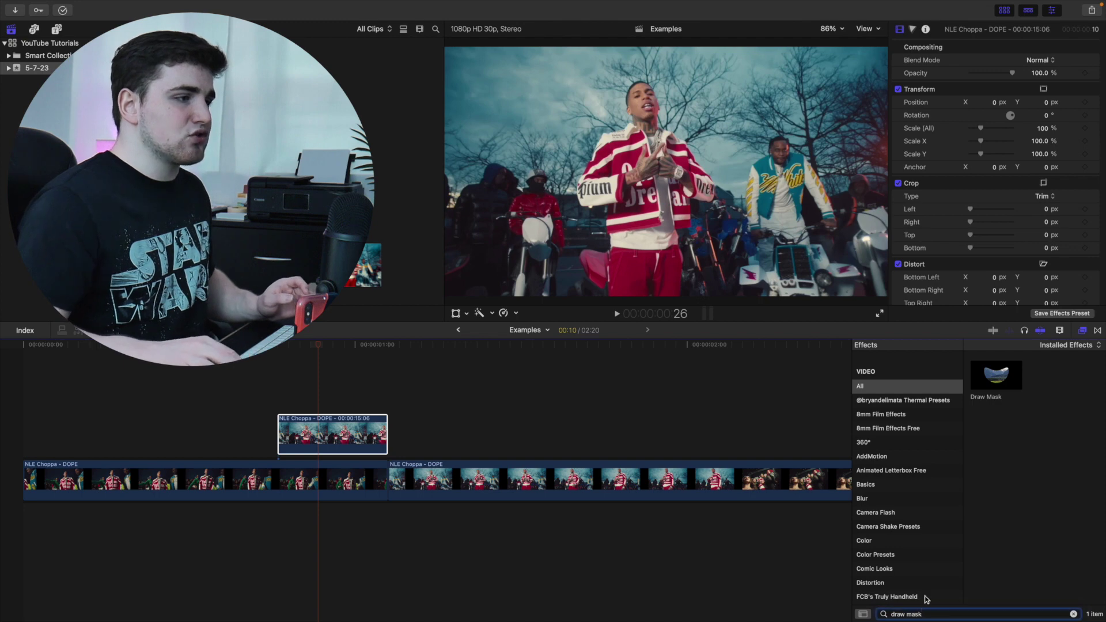
mouse_move(989, 401)
left_mouse_down()
mouse_move(973, 388)
mouse_move(417, 403)
mouse_move(345, 437)
left_mouse_up()
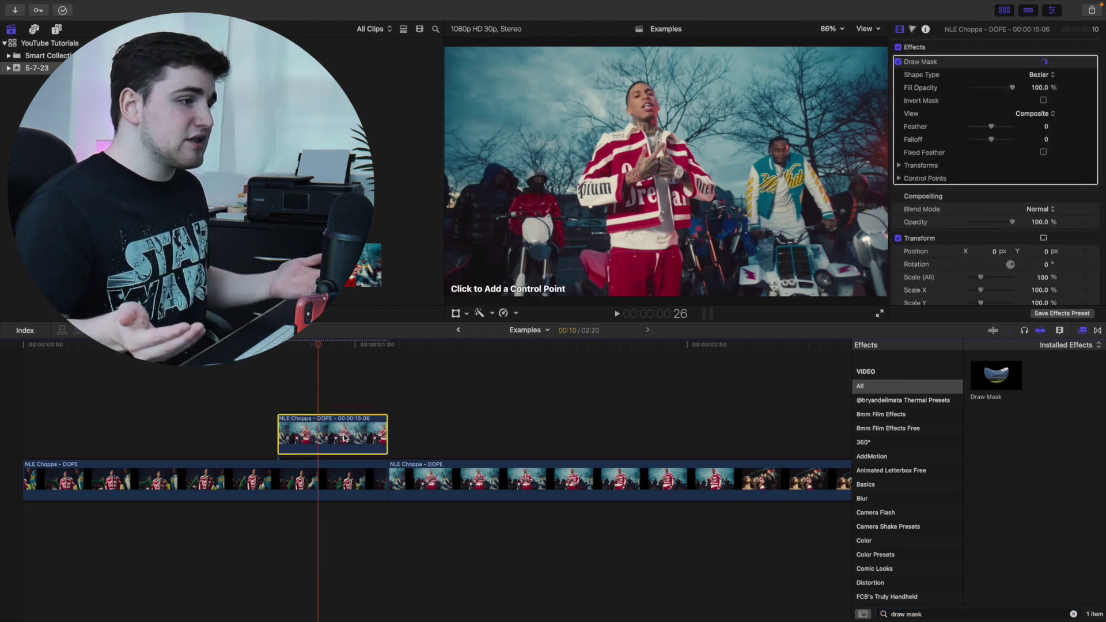
Hide the effects list, media browser and inspector, and enlarge the viewer over the timeline for drawing the mask.
left_click(1084, 332)
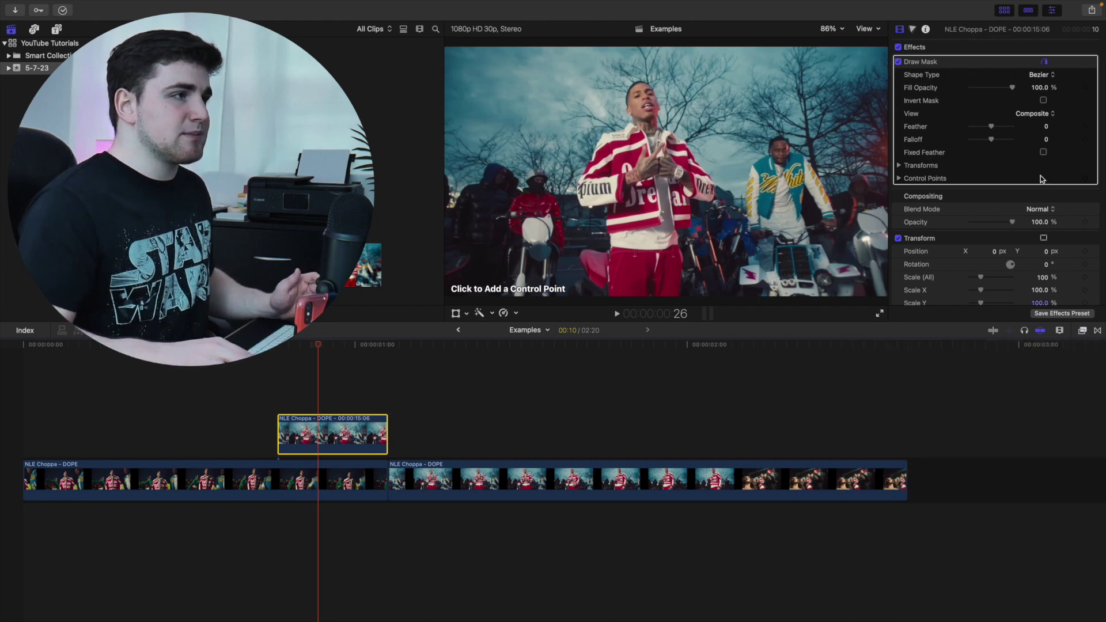
left_click(1004, 11)
left_click(1052, 11)
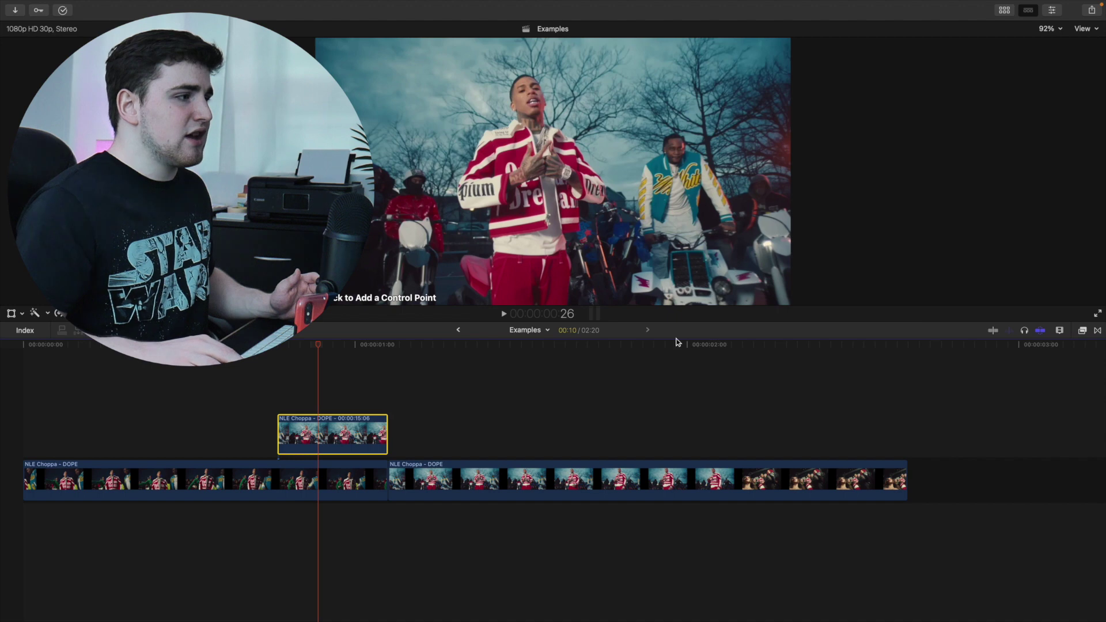
left_click_drag(680, 322, 684, 407)
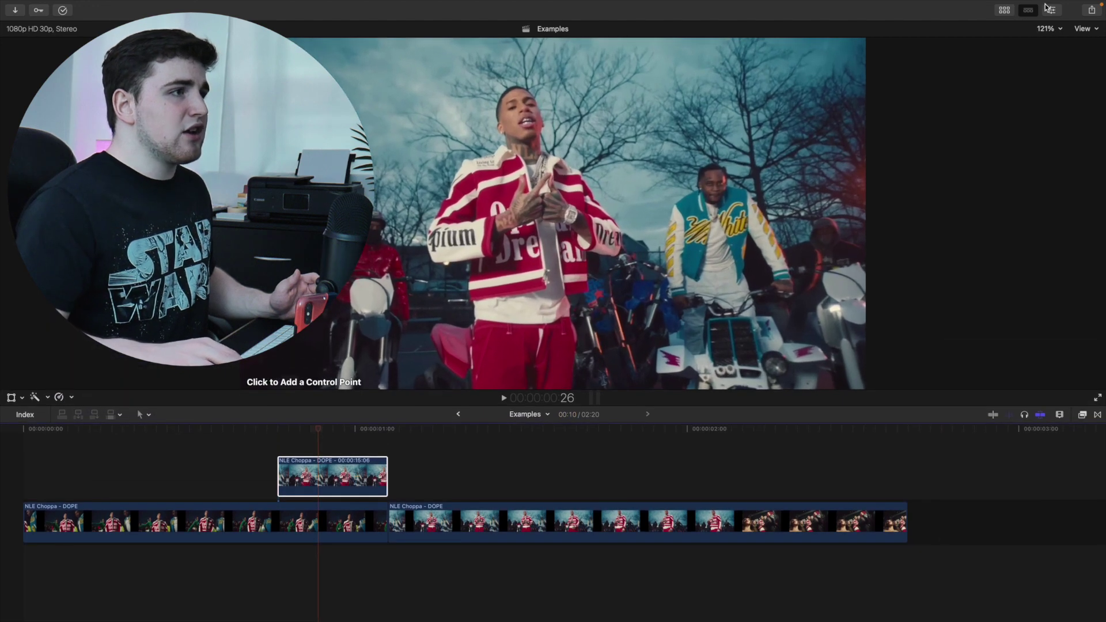
At 600% viewer zoom, place the first mask control points down the outer edge of the rapper's red-and-white jacket sleeve.
left_click(1047, 30)
left_click(1060, 140)
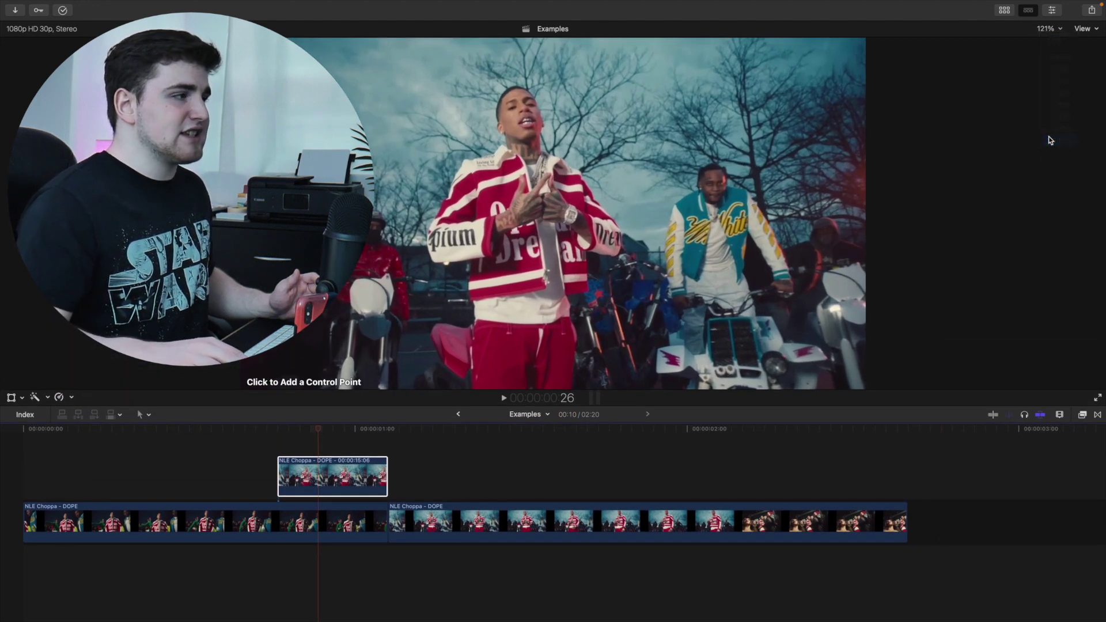
left_click_drag(1083, 215, 1083, 212)
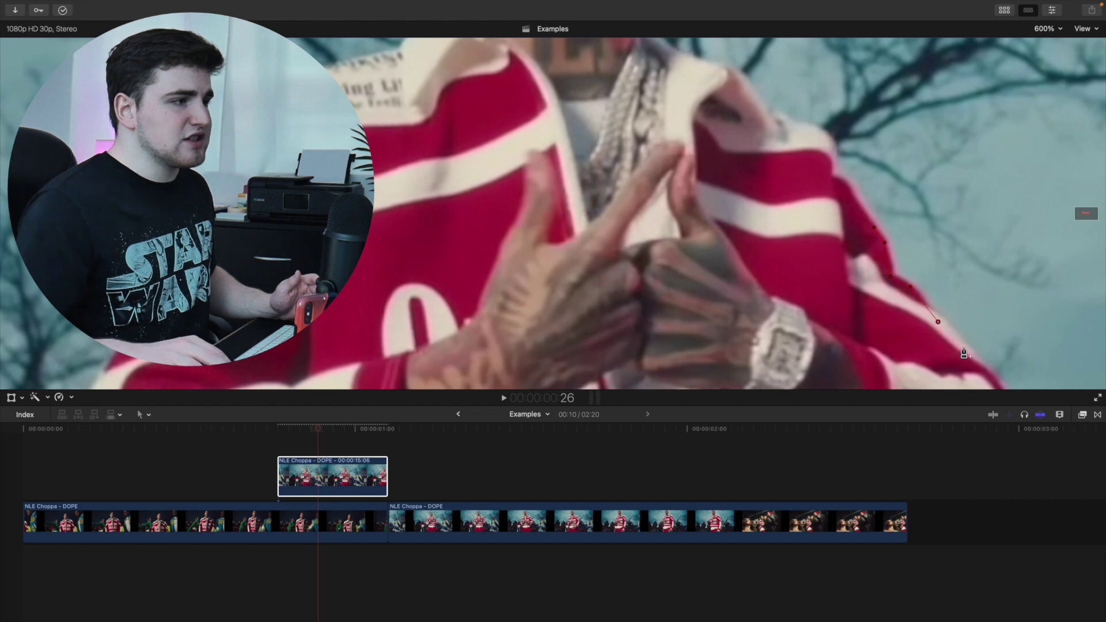
left_click_drag(1081, 227, 1081, 231)
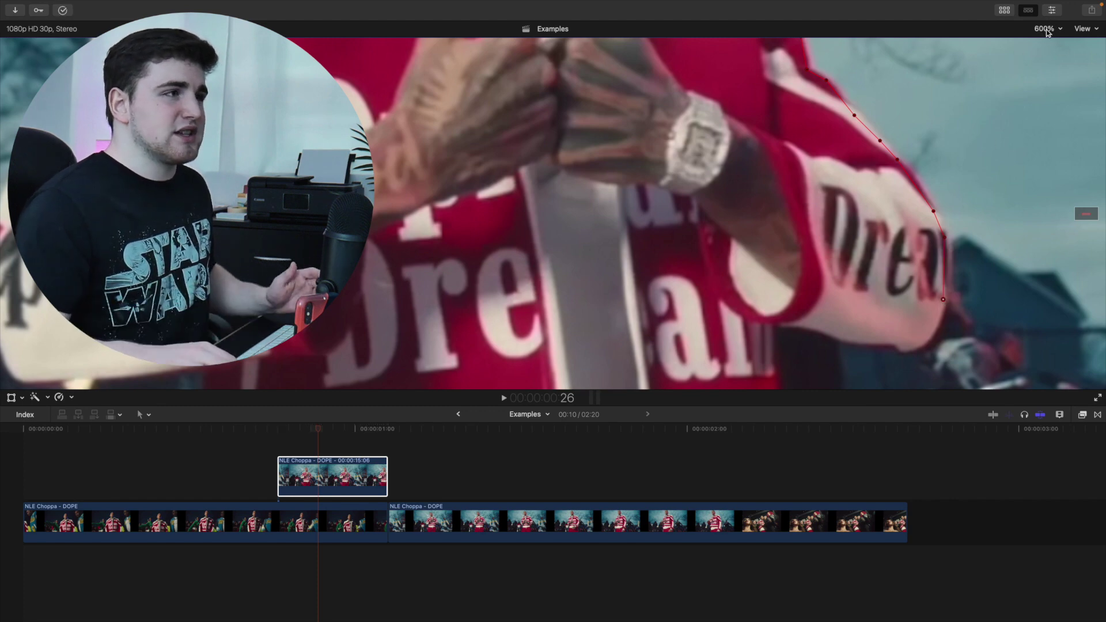
Try scaling the freeze frame up to 150%.
left_click(1049, 15)
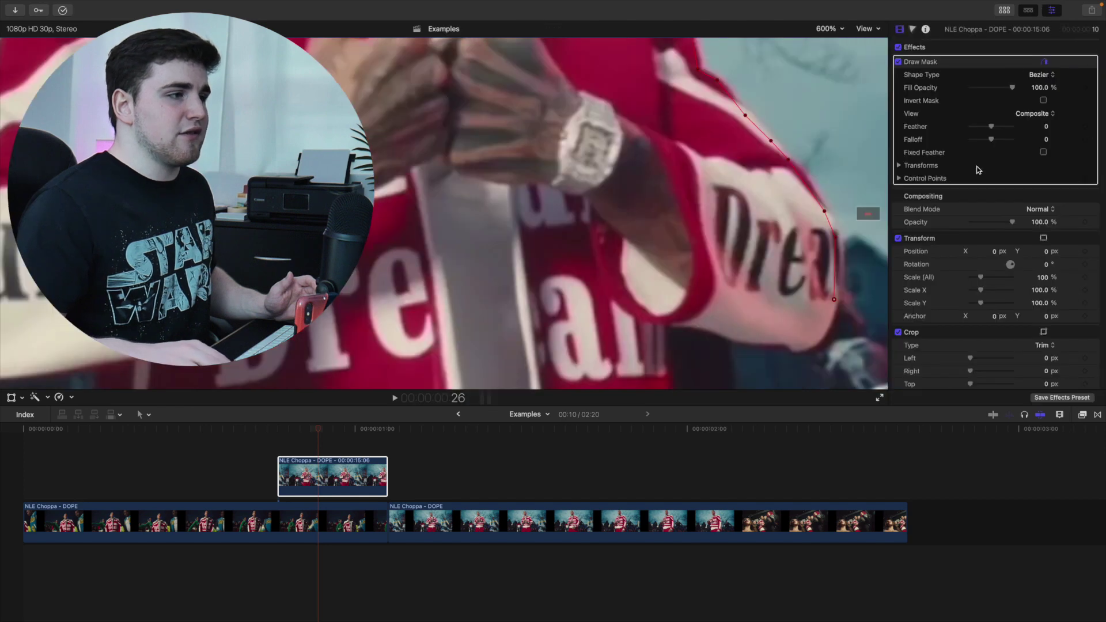
left_click_drag(1044, 283, 983, 243)
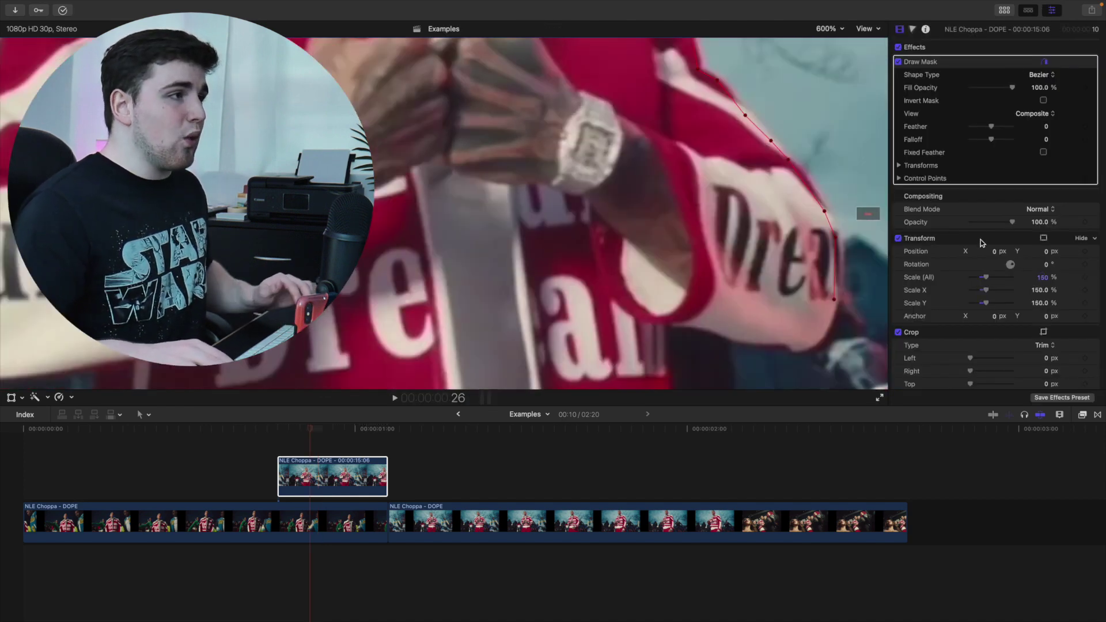
left_click(1052, 11)
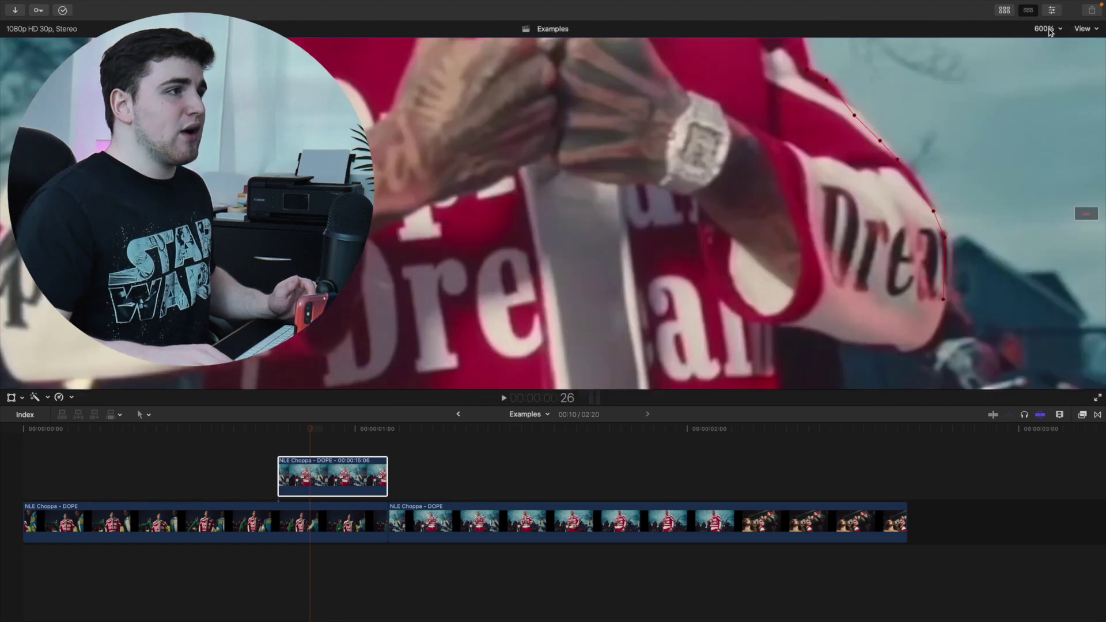
Trace the remaining mask outline around the rapper at 600% zoom and close it at the upper sleeve.
left_click(1050, 32)
left_click(1012, 30)
left_click(934, 327)
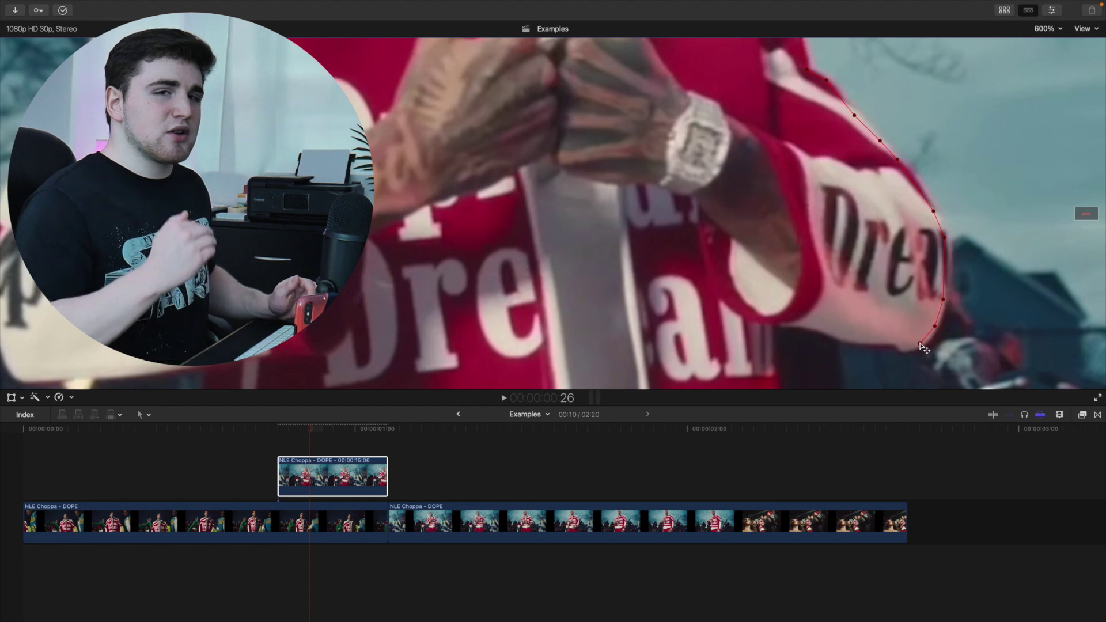
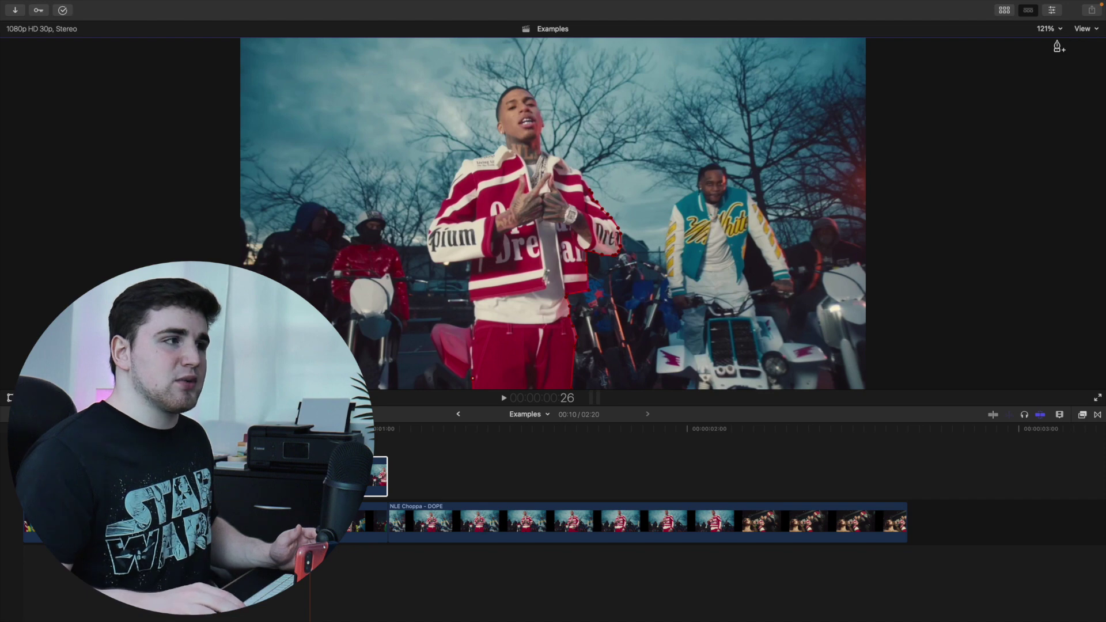
left_click(1046, 29)
left_click(1058, 142)
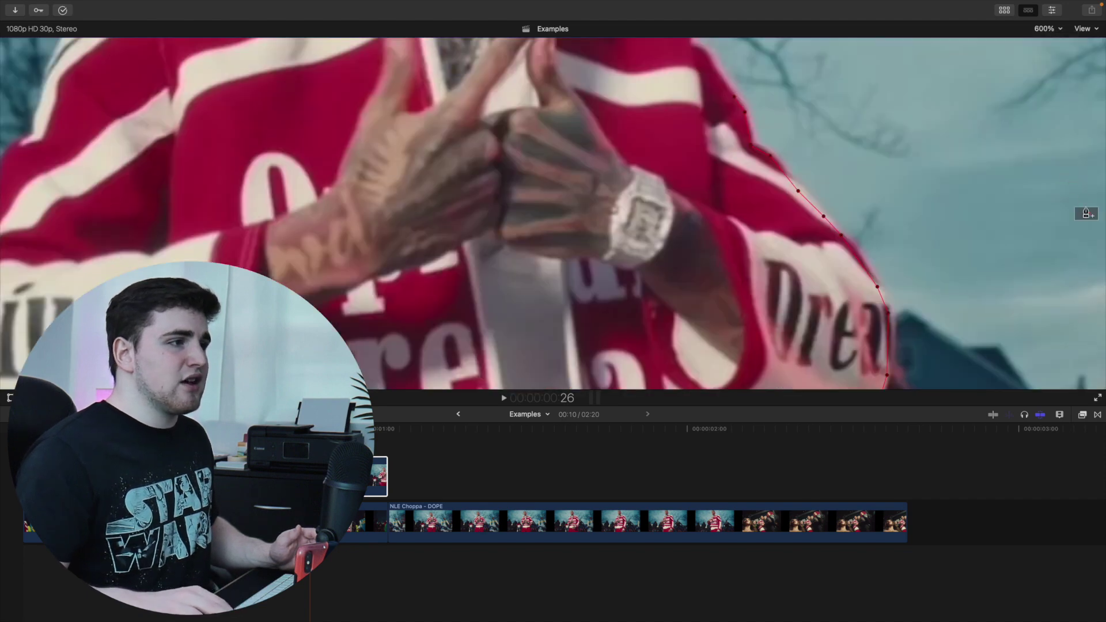
scroll(568, 233, "down", 10)
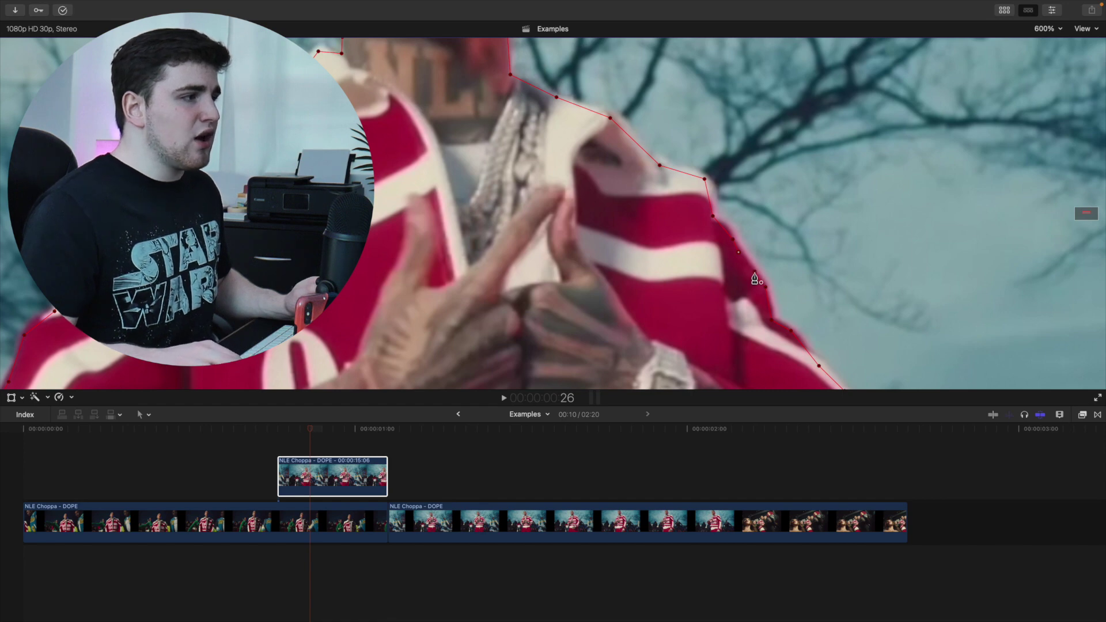
left_click(755, 273)
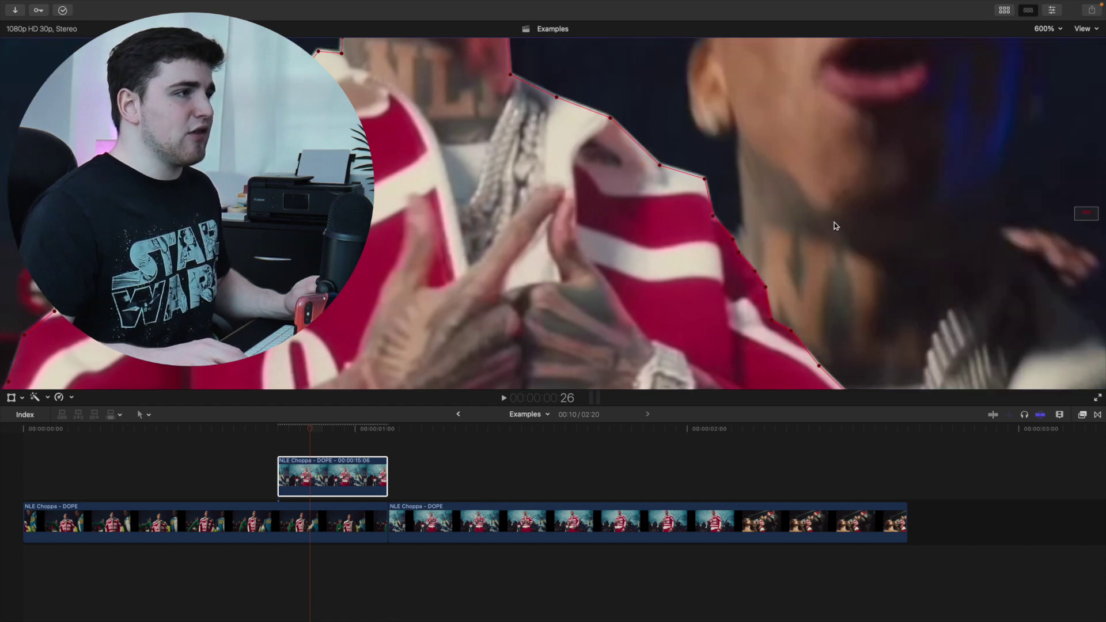
left_click(1046, 29)
left_click(1046, 35)
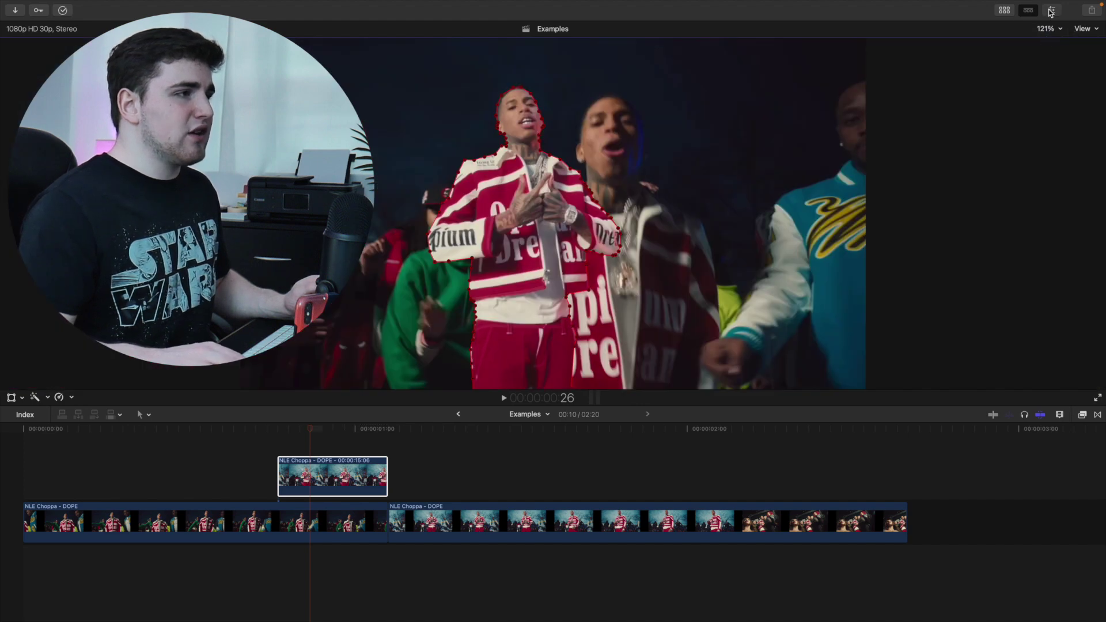
Try a feather of 29 on the freeze frame's mask with the viewer at 400%, and undo it.
left_click(1052, 10)
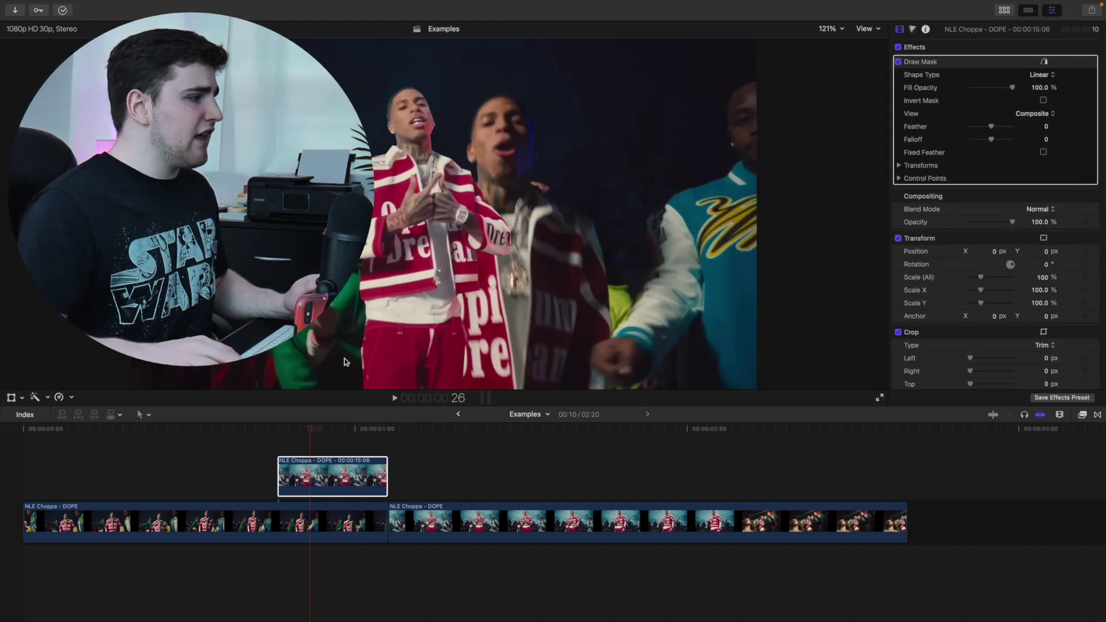
left_click_drag(312, 431, 323, 432)
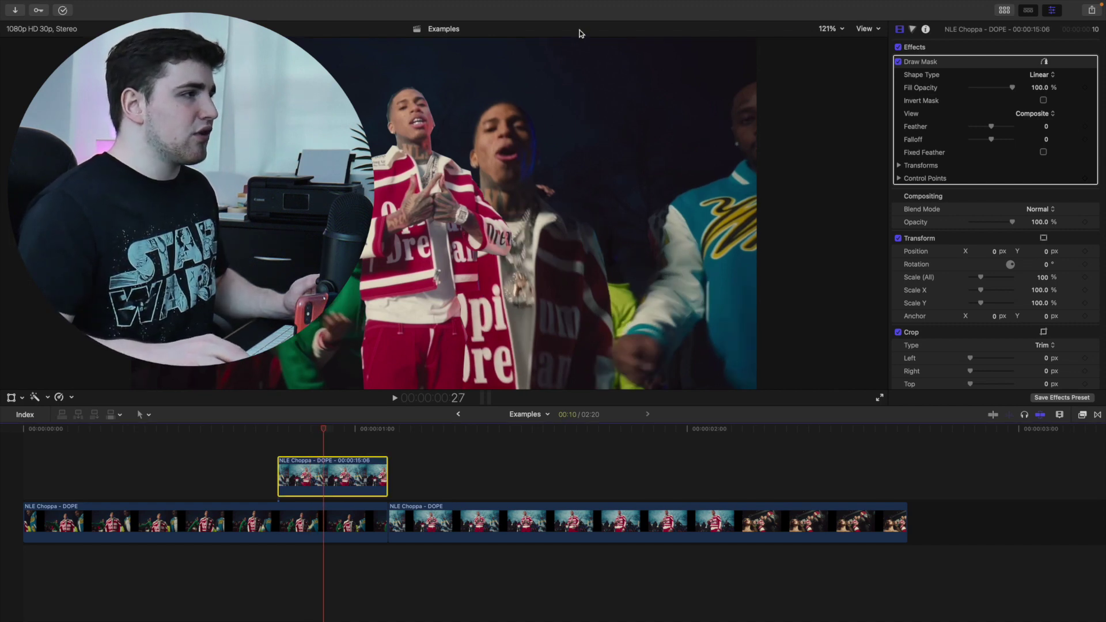
left_click(818, 26)
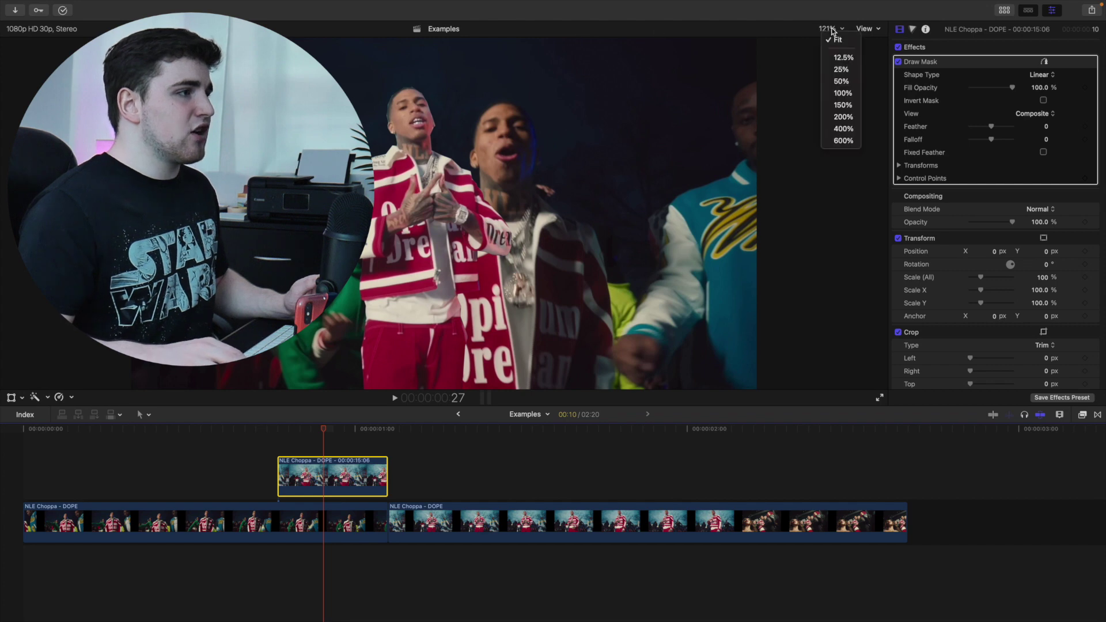
left_click(847, 131)
left_click_drag(873, 214, 869, 208)
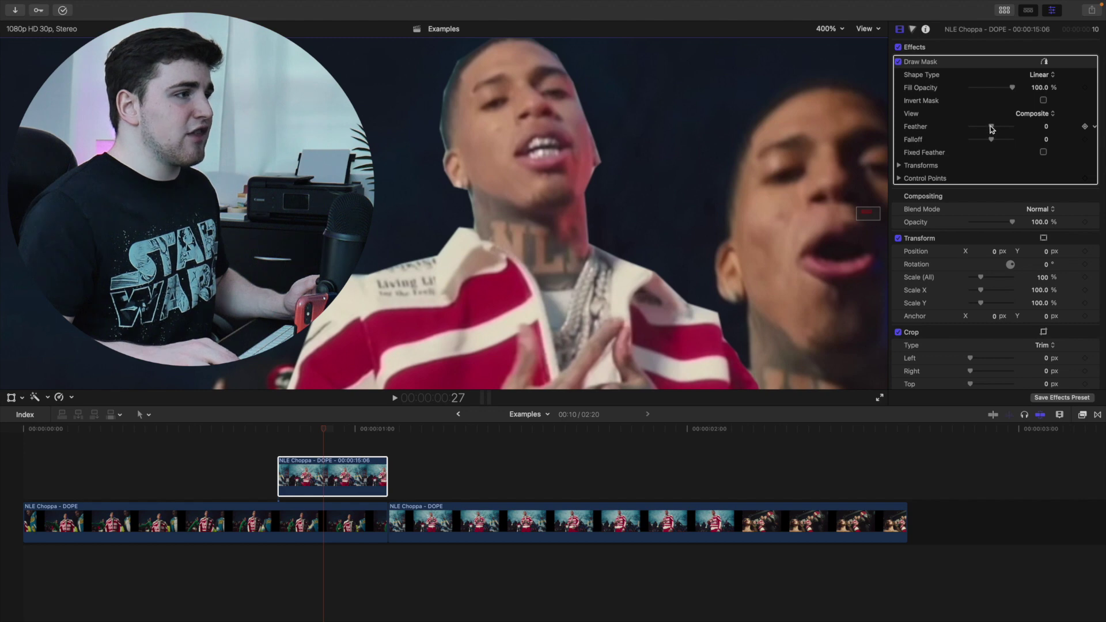
left_click_drag(991, 128, 999, 130)
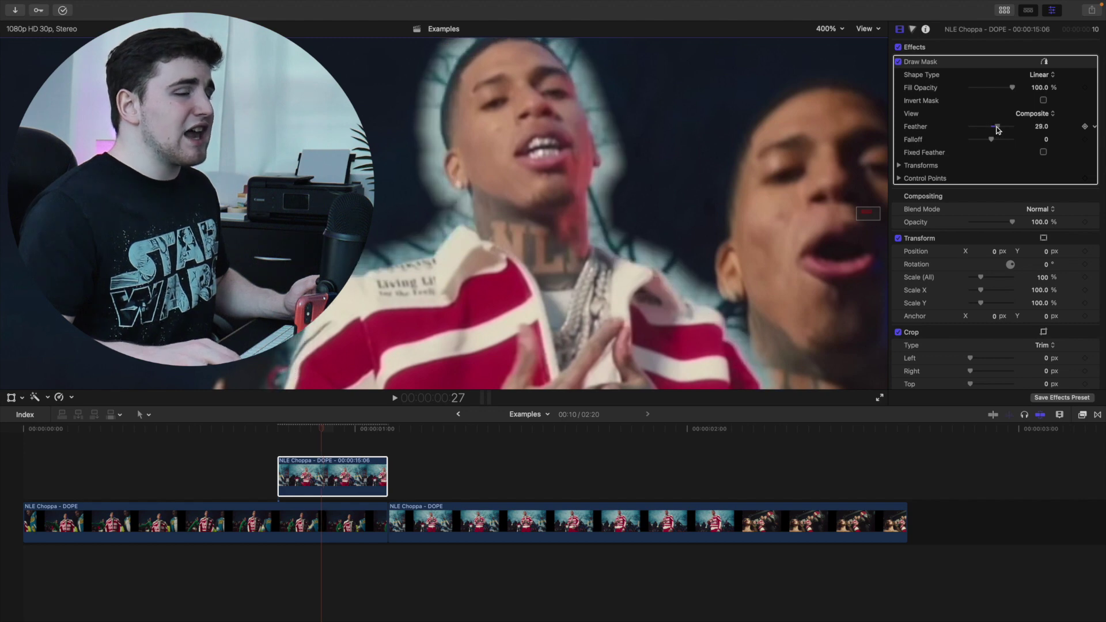
key("super+z")
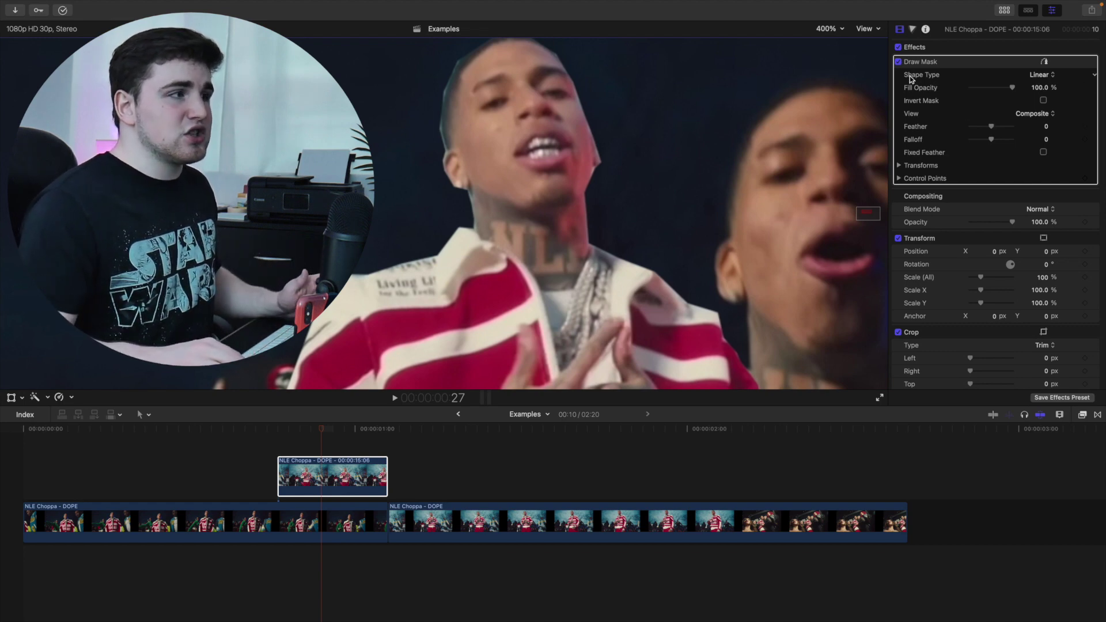
Change the Draw Mask's shape type to B-Spline to smooth the outline, and fit the frame in the viewer.
left_click(1045, 61)
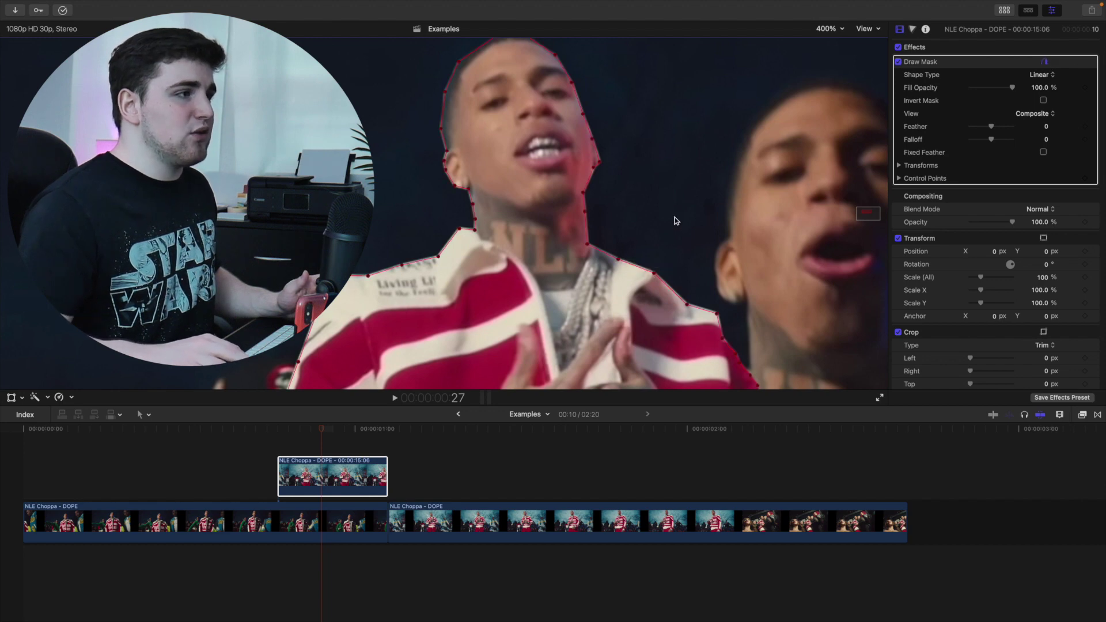
left_click(1046, 62)
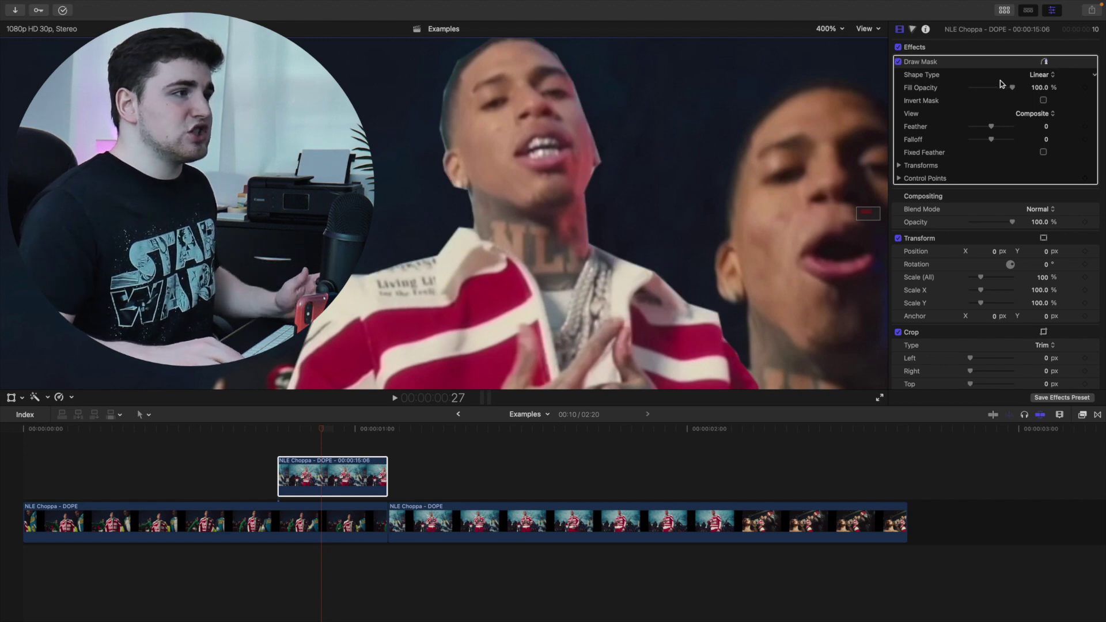
left_click(1040, 75)
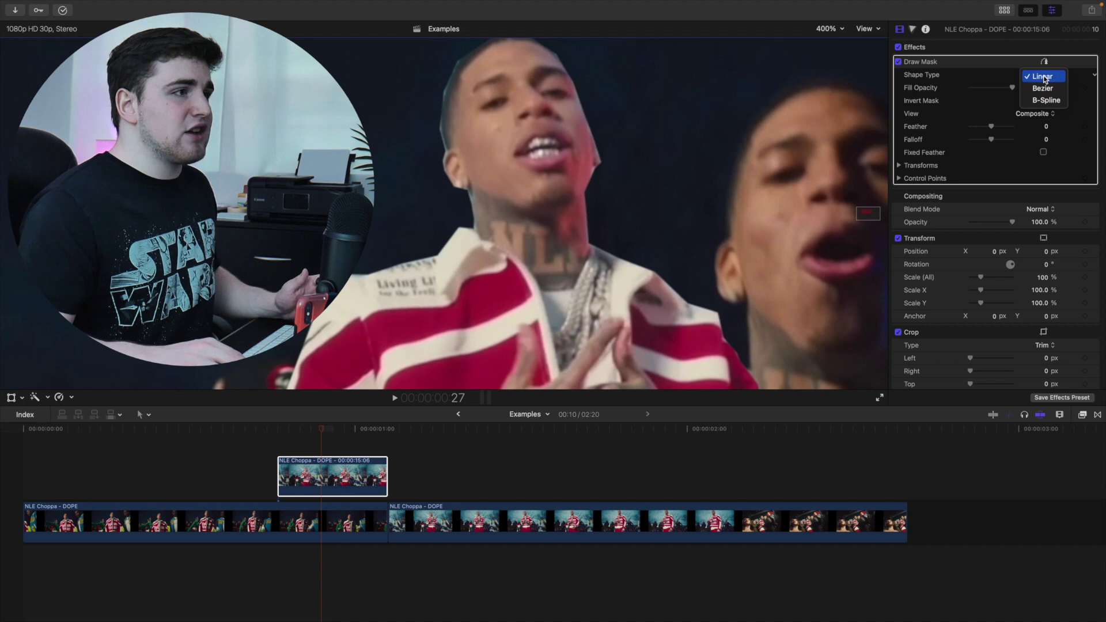
left_click(1045, 102)
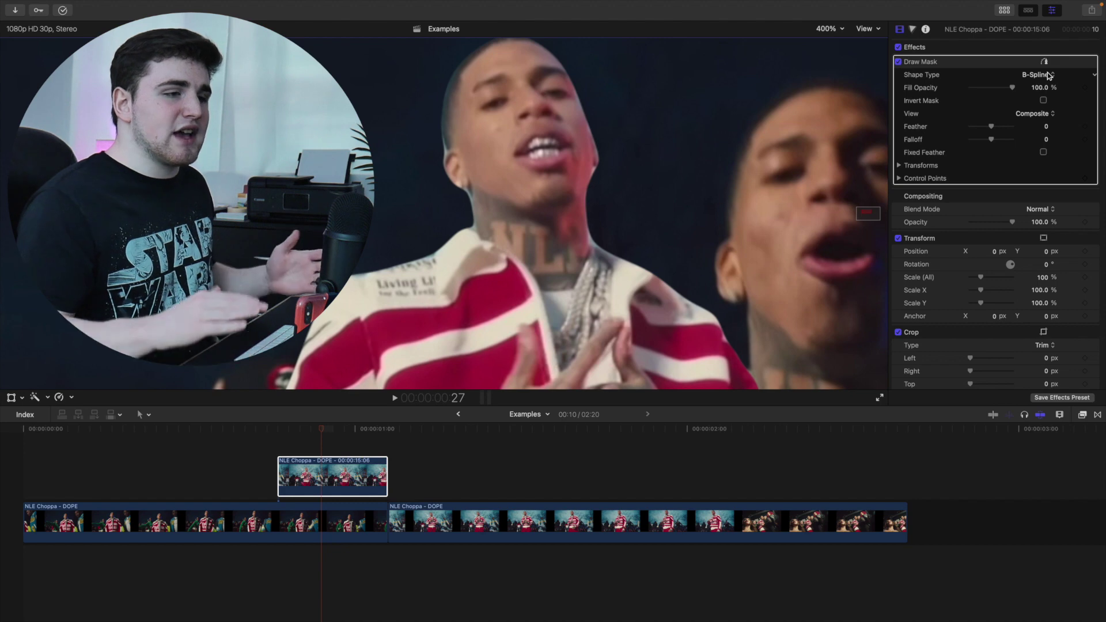
left_click(822, 35)
left_click(831, 40)
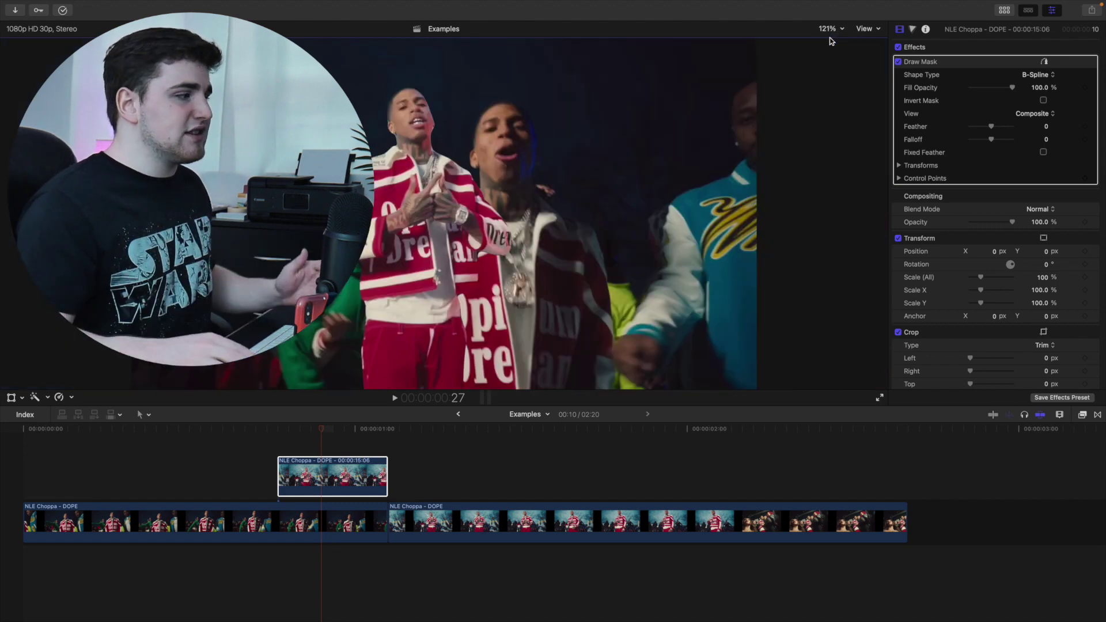
Show the media browser again and reduce the viewer's height to give the timeline more room.
left_click(310, 448)
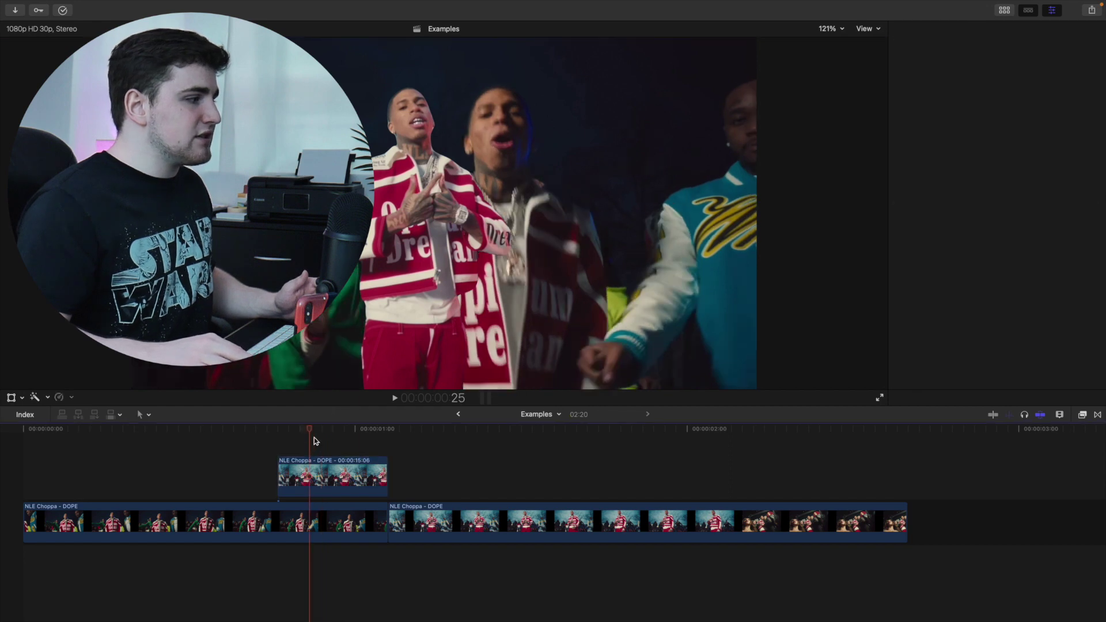
left_click(1004, 10)
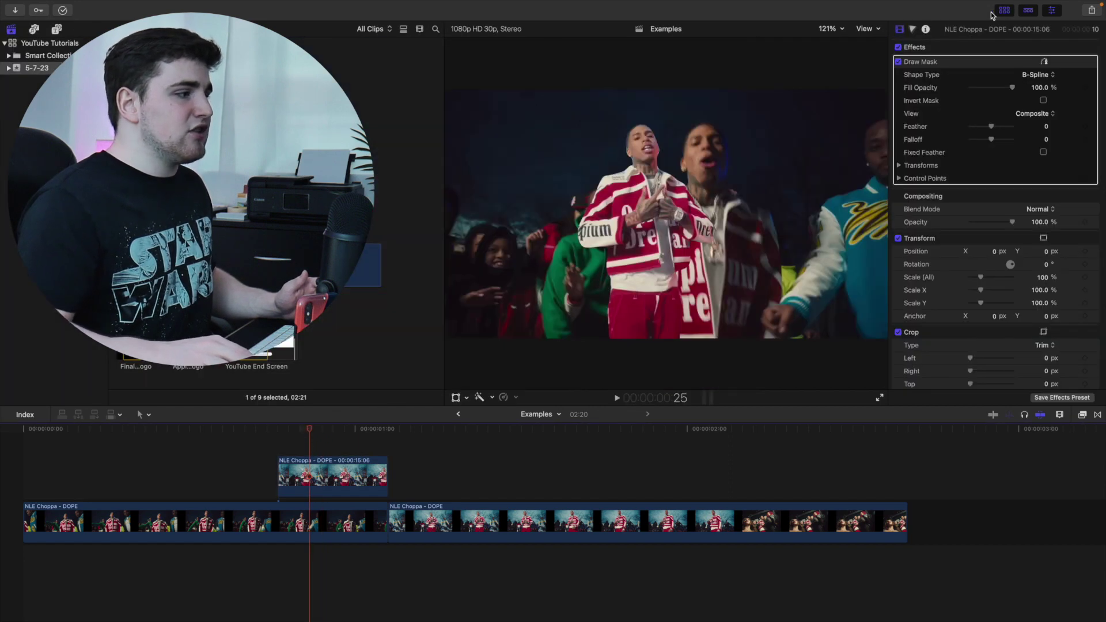
left_click_drag(555, 406, 560, 327)
Play the Examples sequence from the start to check the masked freeze frame over the first clip.
left_click(17, 413)
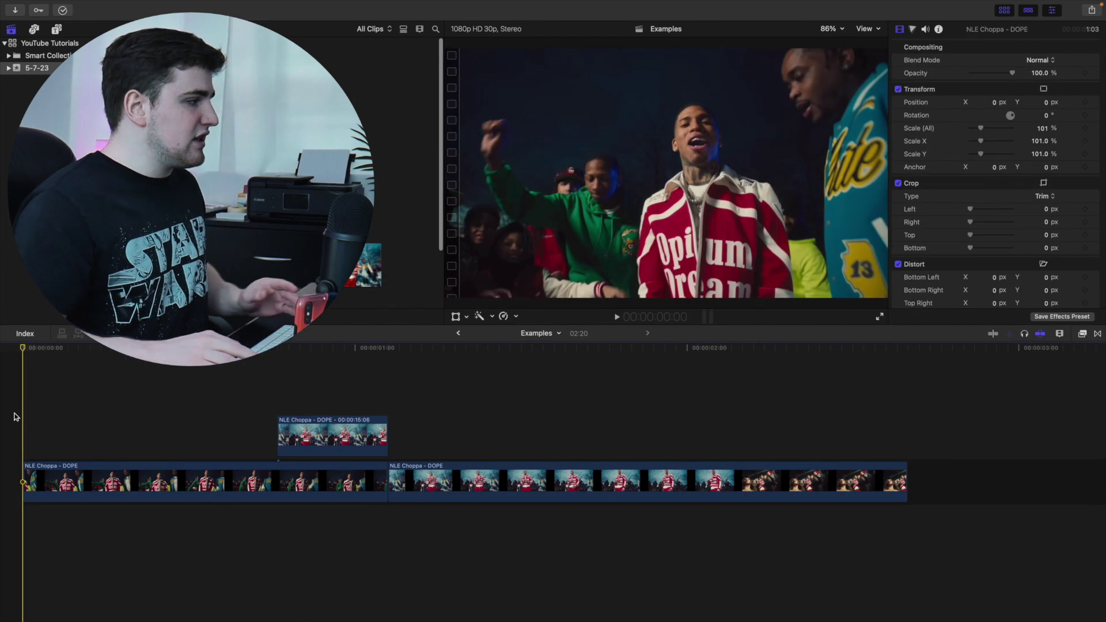
key("space")
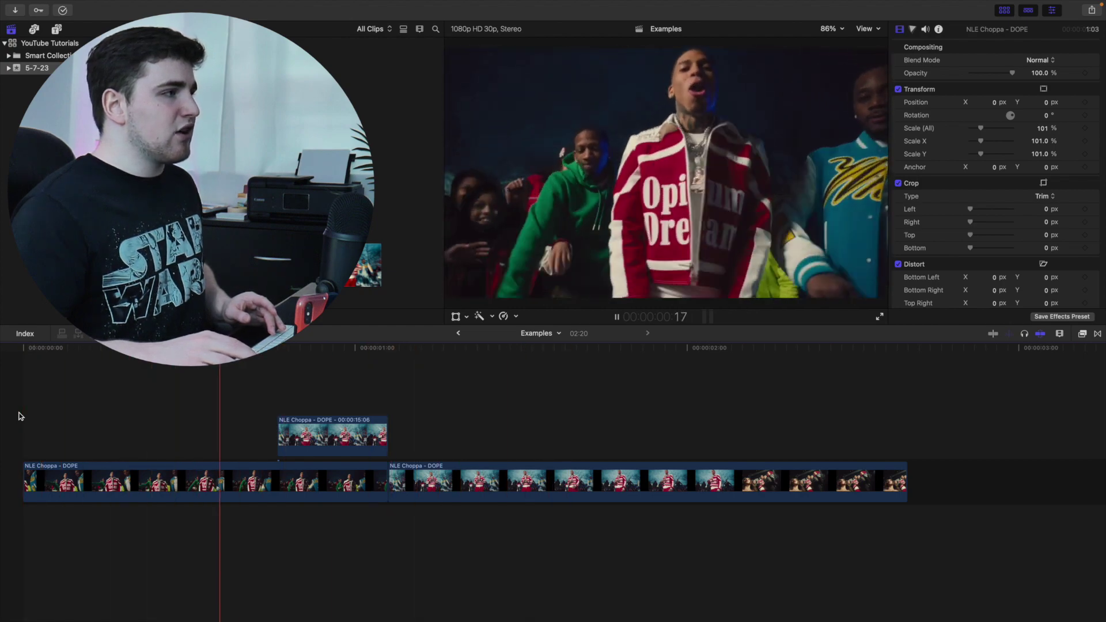
key("Home")
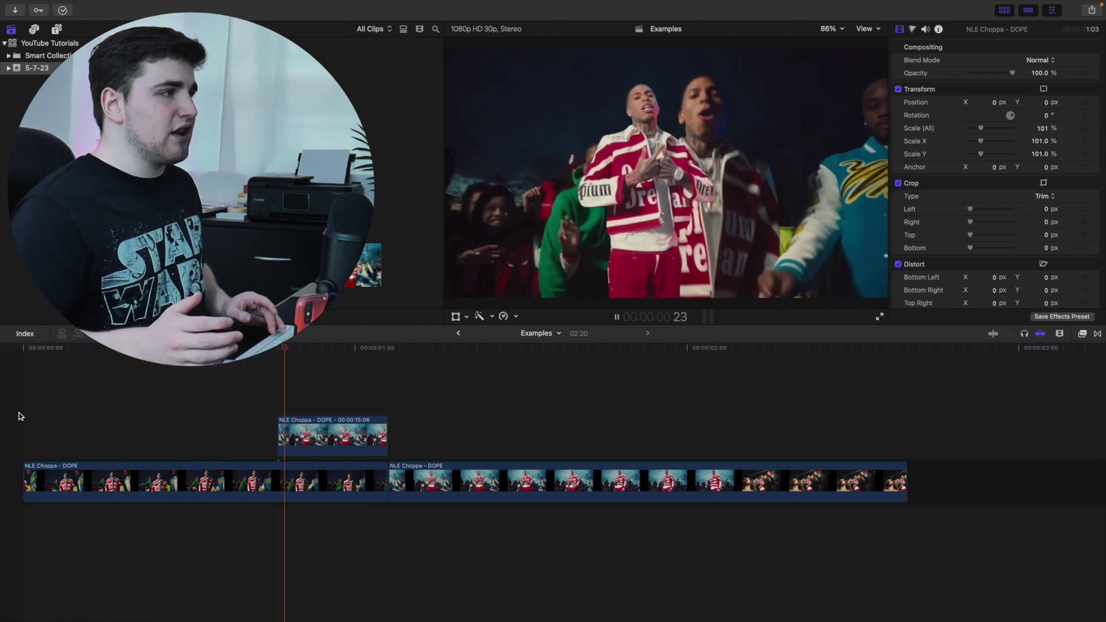
key("space")
Find the Transform effect and apply it to the masked freeze frame above the end of the first clip.
left_click(280, 403)
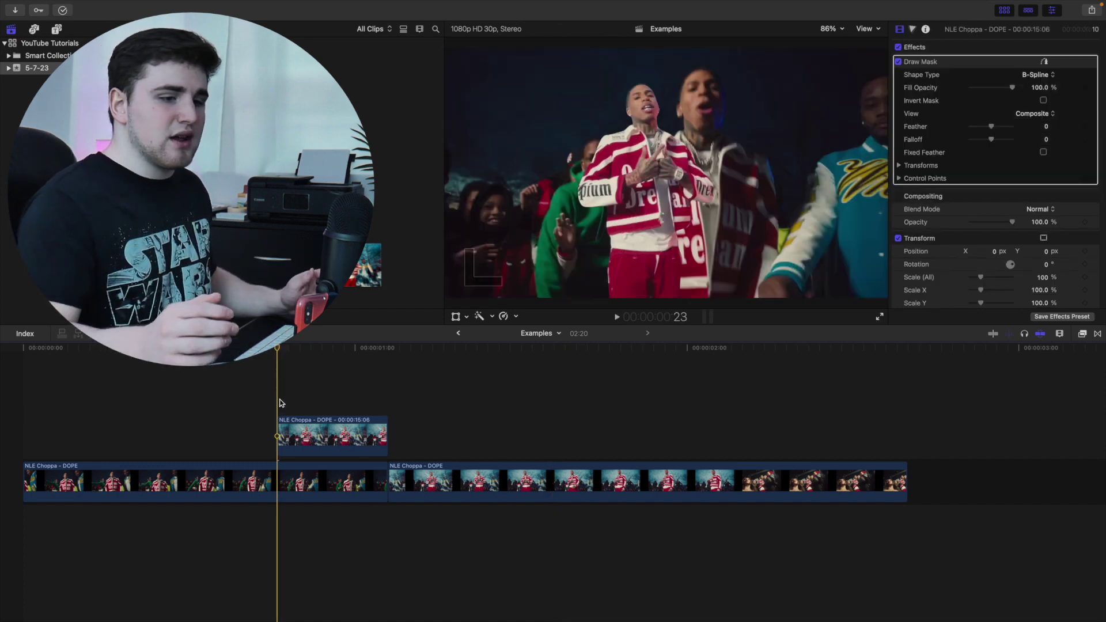
left_click(306, 433)
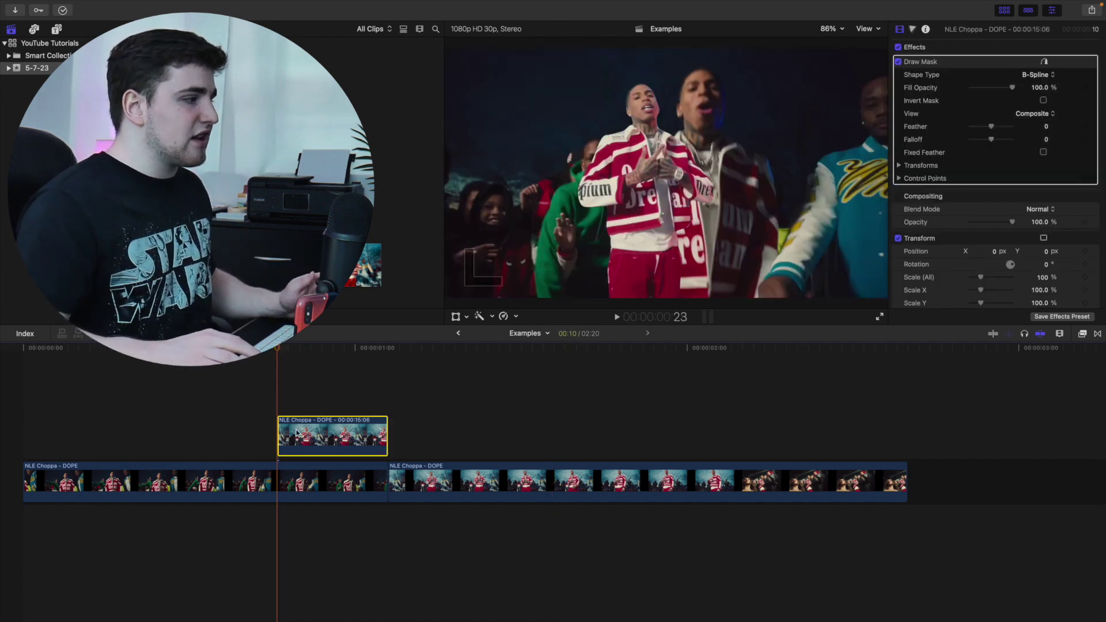
left_click(1082, 334)
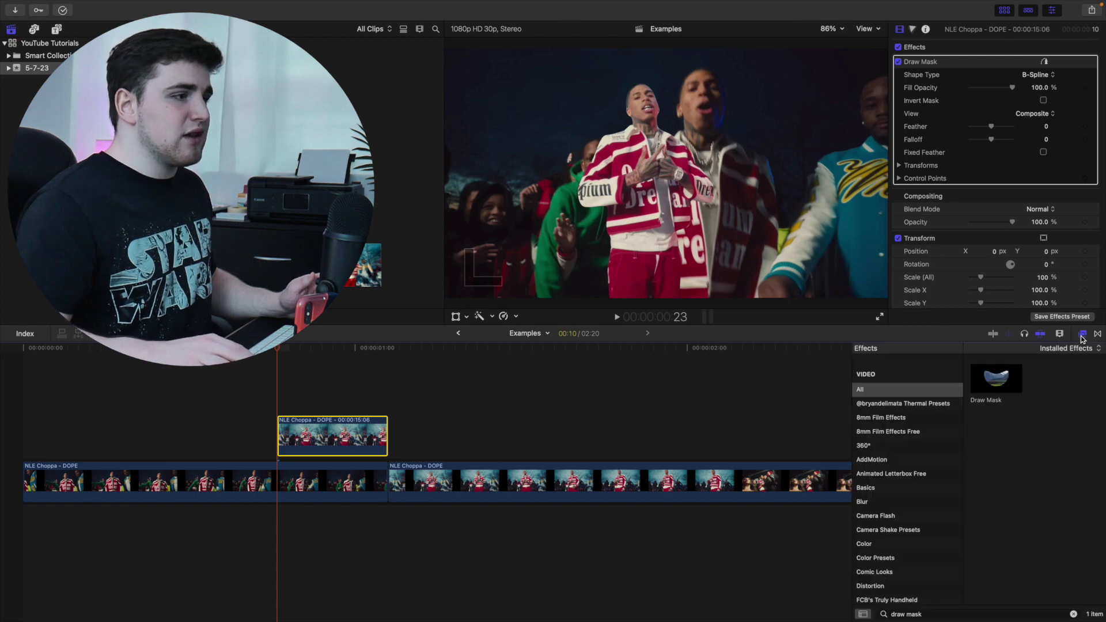
triple_click(943, 613)
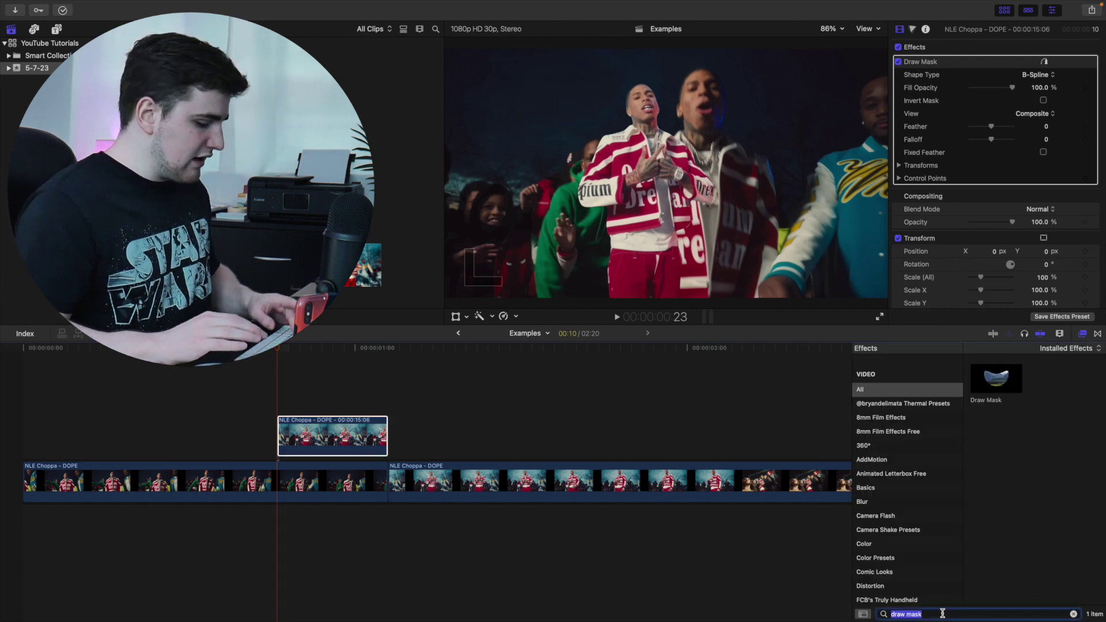
type("trans")
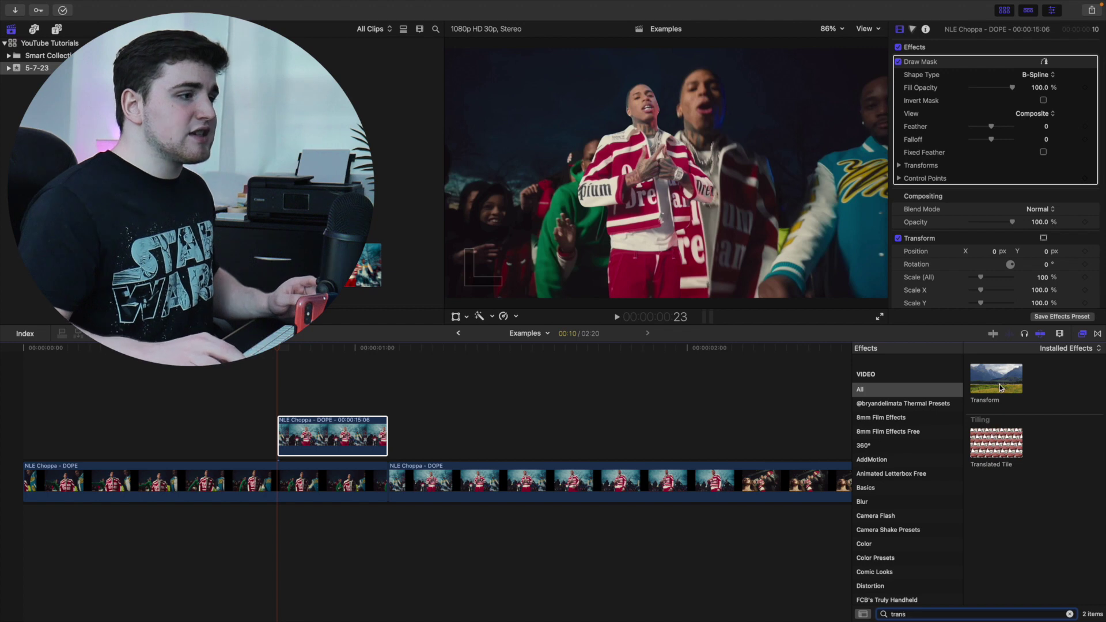
left_click_drag(1001, 388, 367, 429)
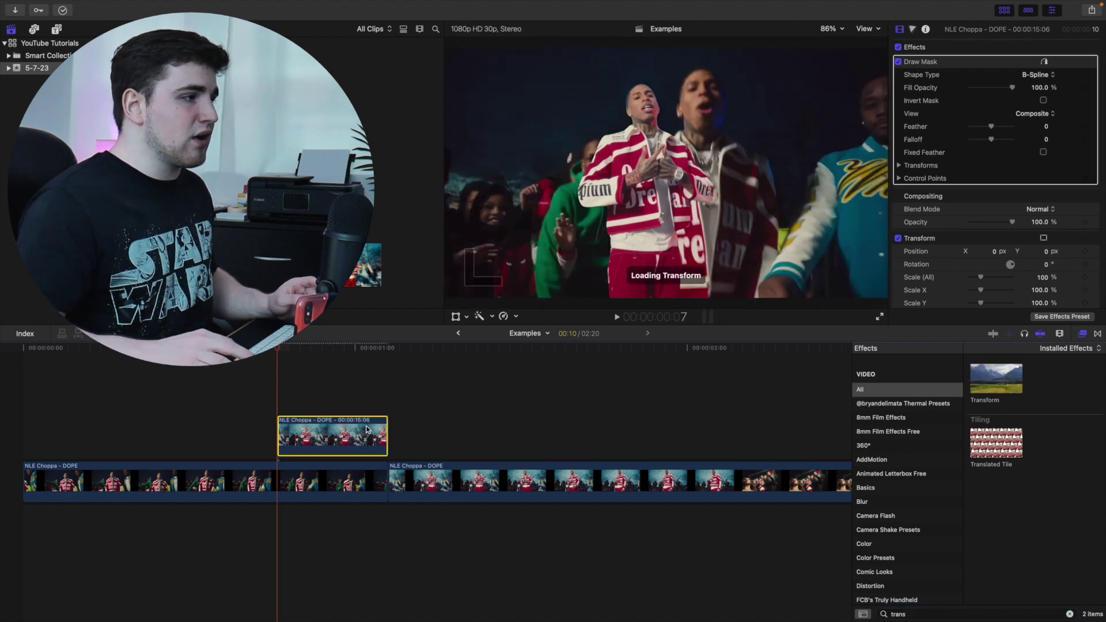
left_click(1084, 335)
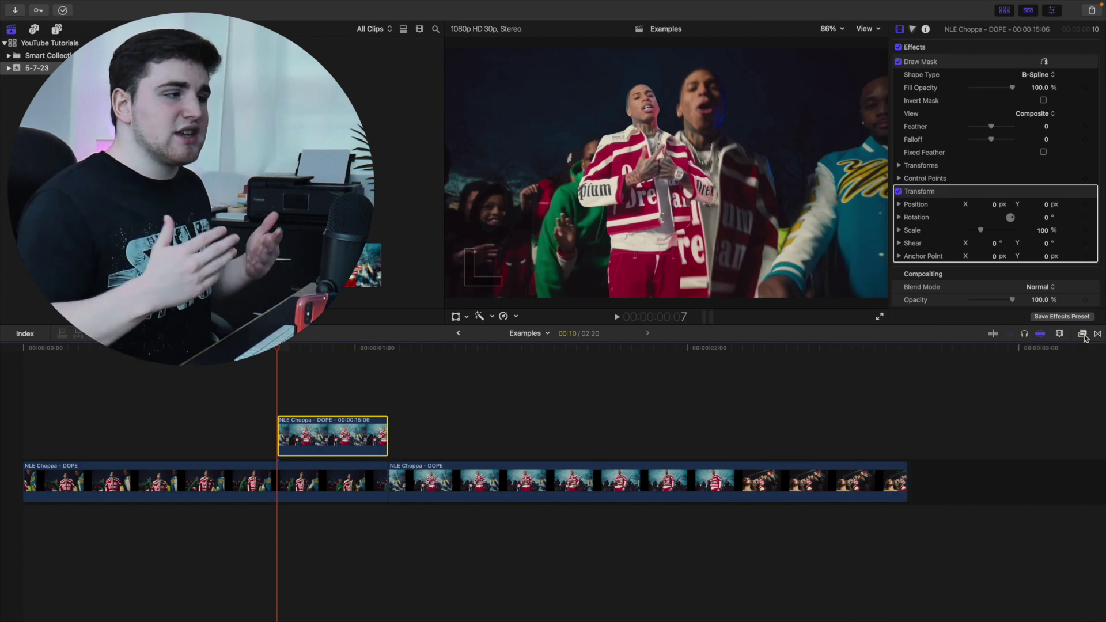
Keyframe the Transform effect at the freeze frame's first frame with Shear X 70° and Scale 0%.
left_click(993, 243)
type("70")
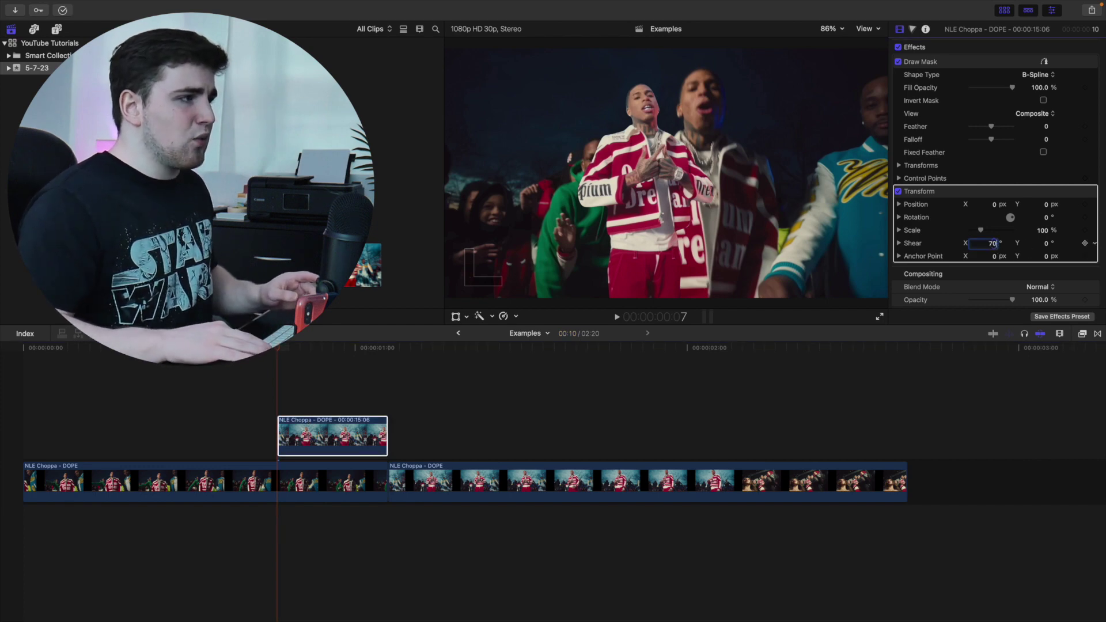
key("Return")
left_click(1042, 230)
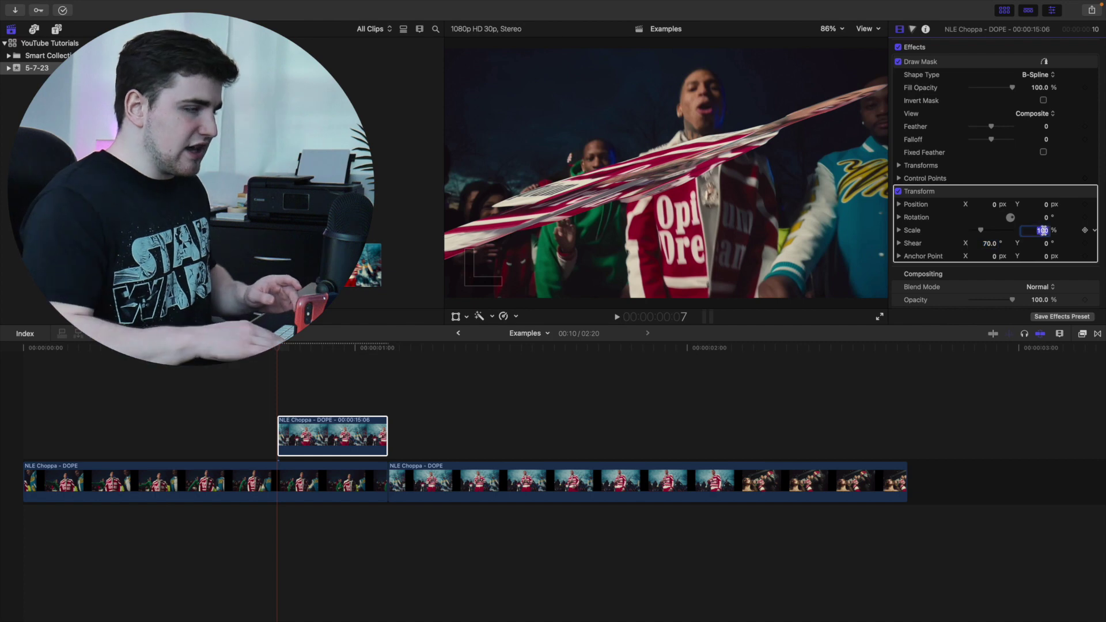
type("0")
key("Return")
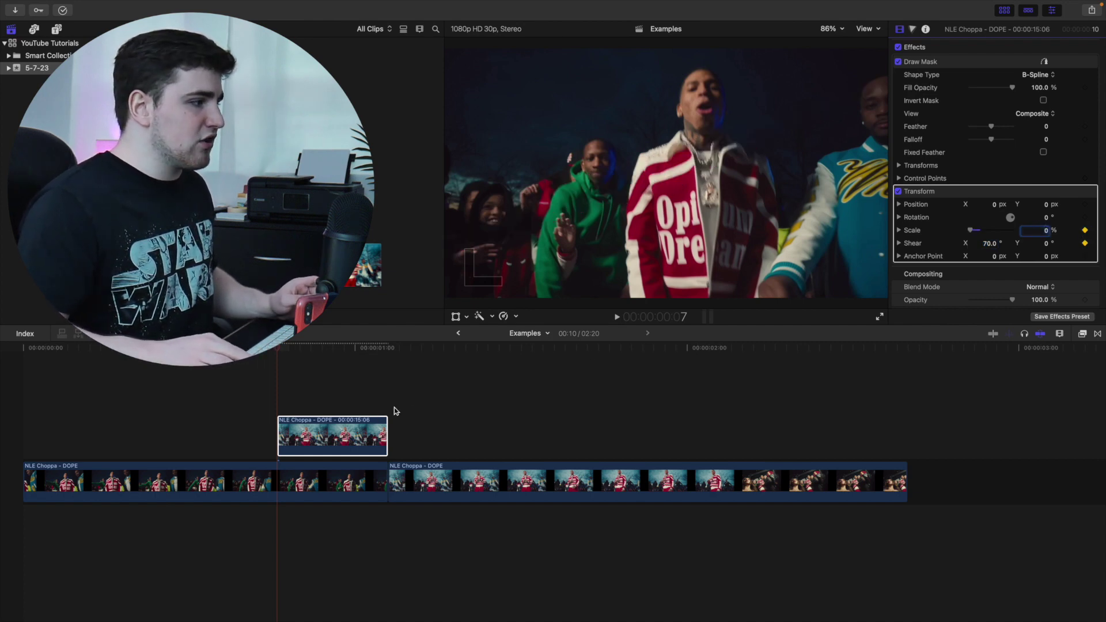
Keyframe the Transform effect at the freeze frame's end with Scale 100% and Shear X 0°.
left_click(386, 429)
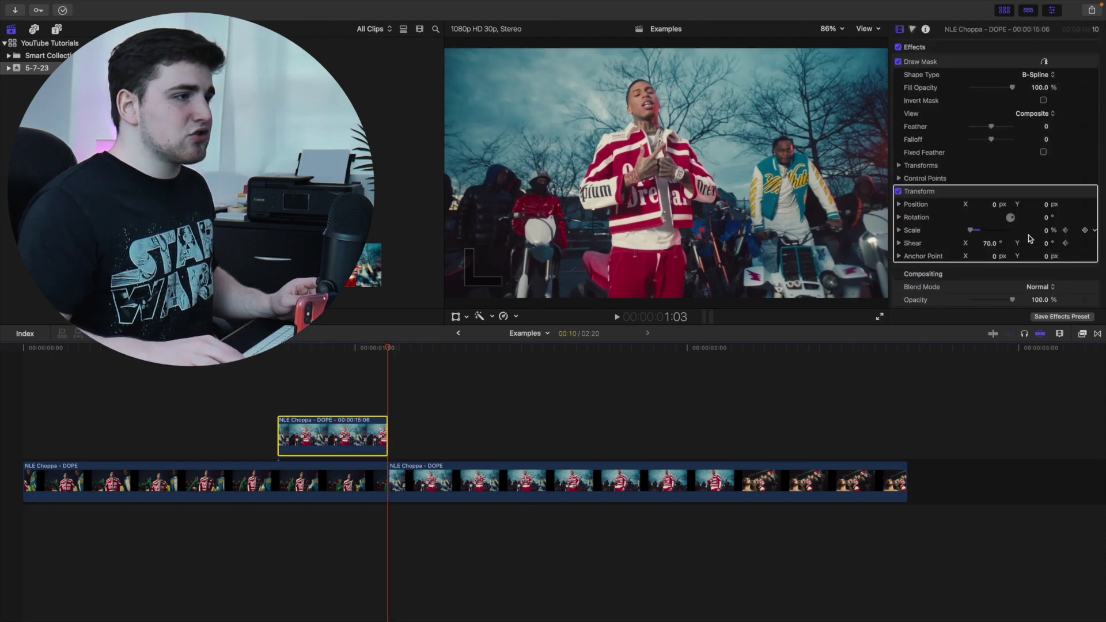
left_click(1046, 231)
type("100")
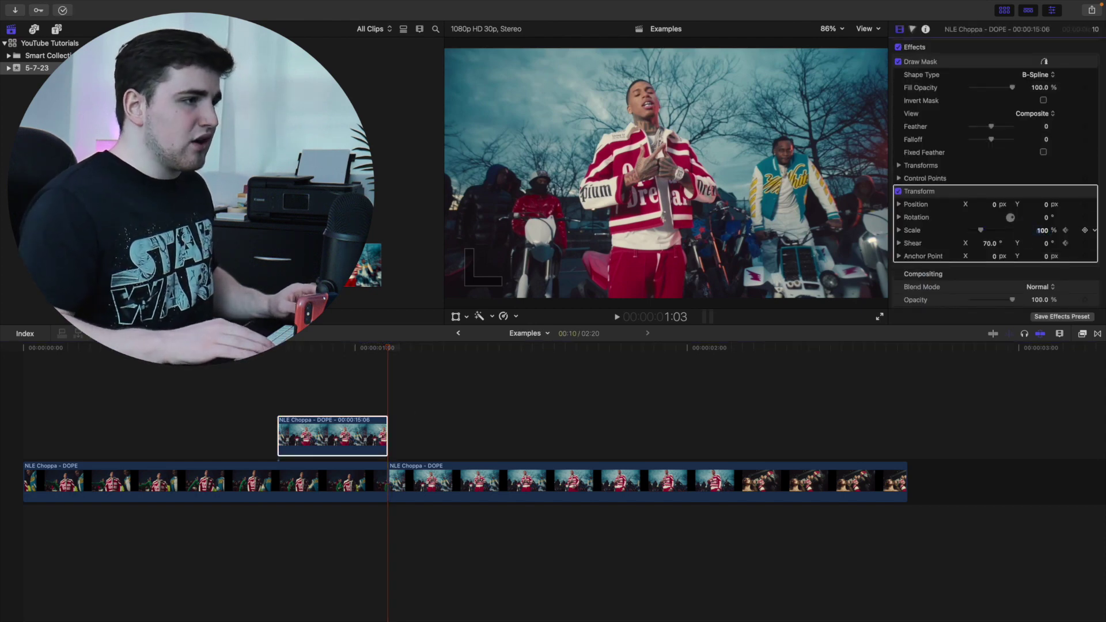
left_click(989, 243)
type("0")
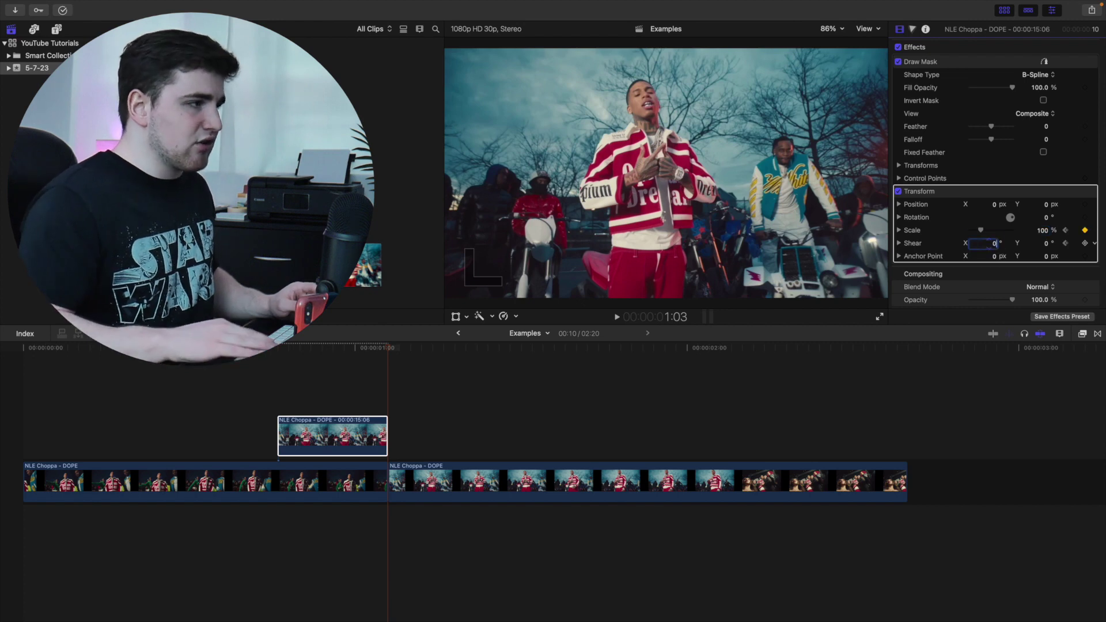
Play the freeze frame's shear and scale animation, then replay the whole sequence from the start to check the transition.
left_click(283, 387)
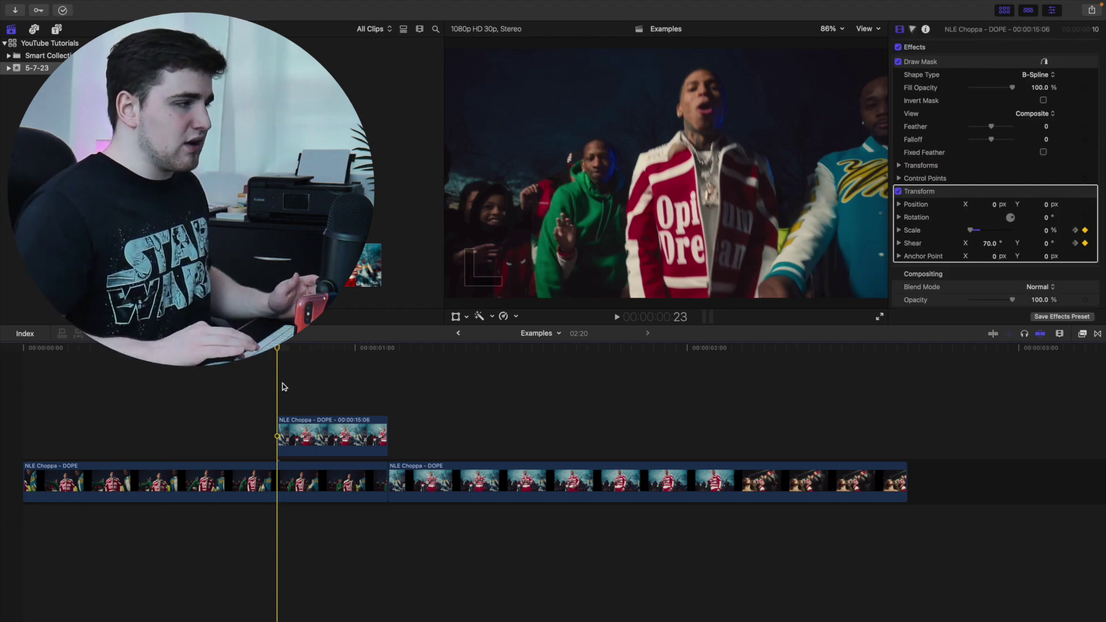
key("space")
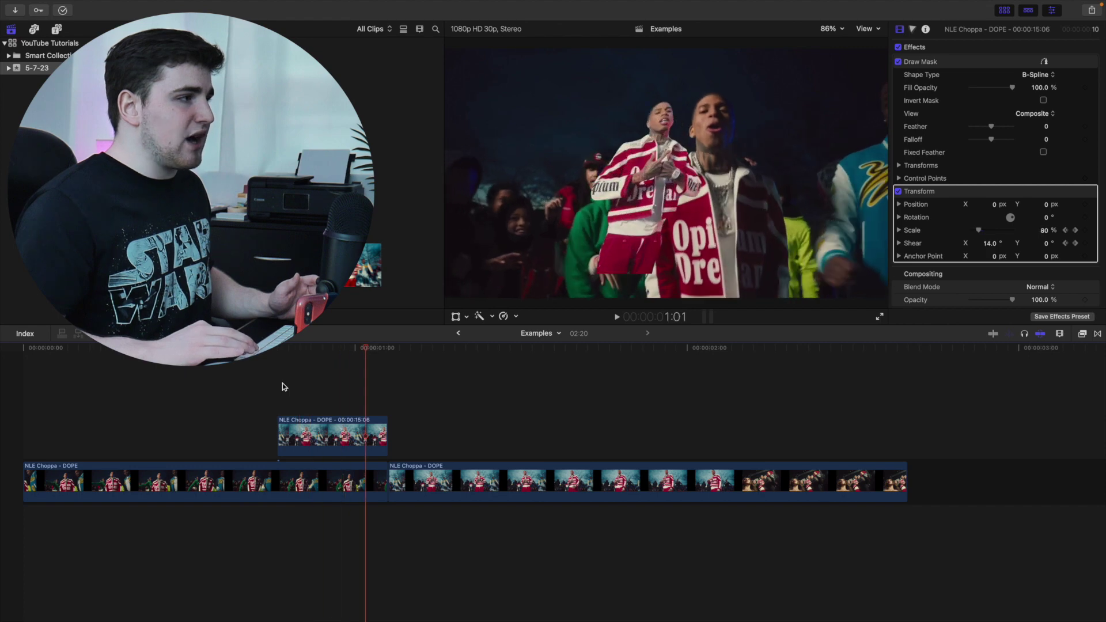
key("Home")
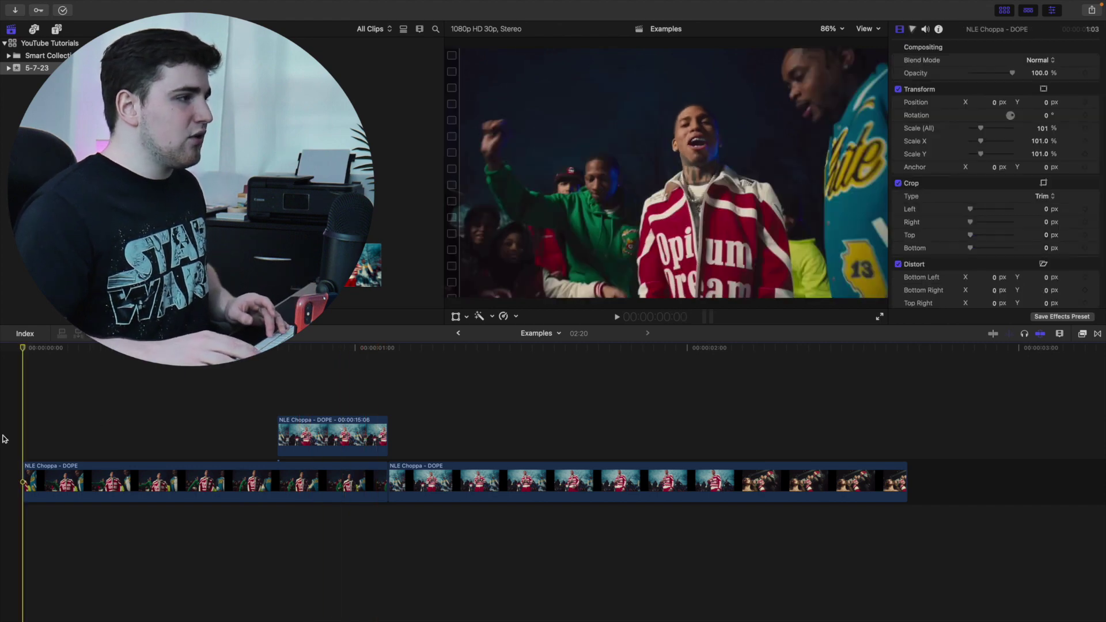
key("Home")
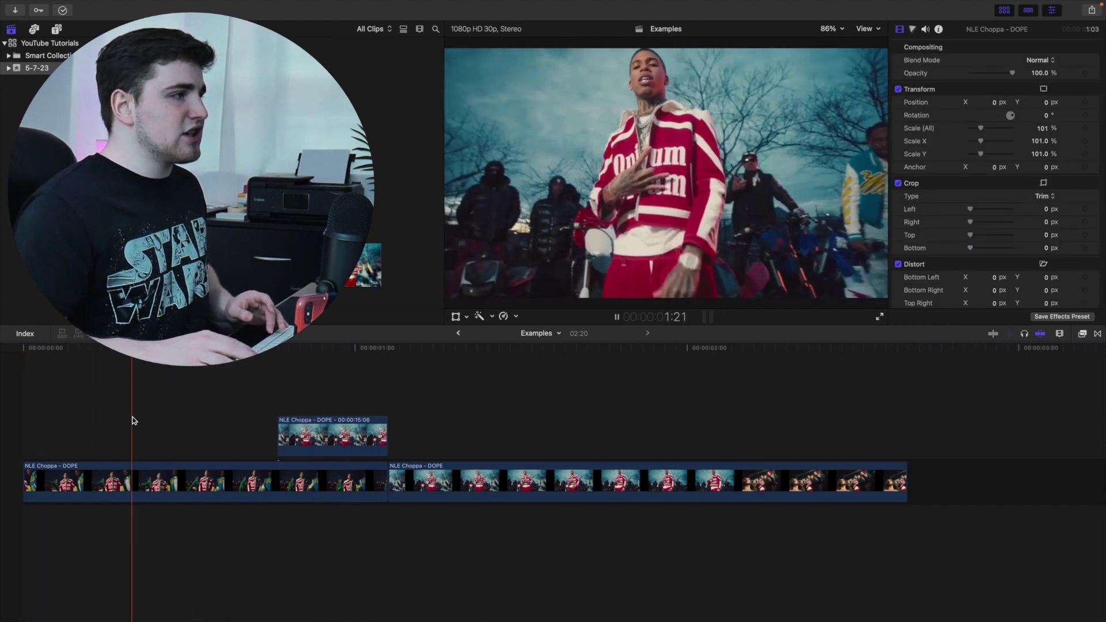
key("Home")
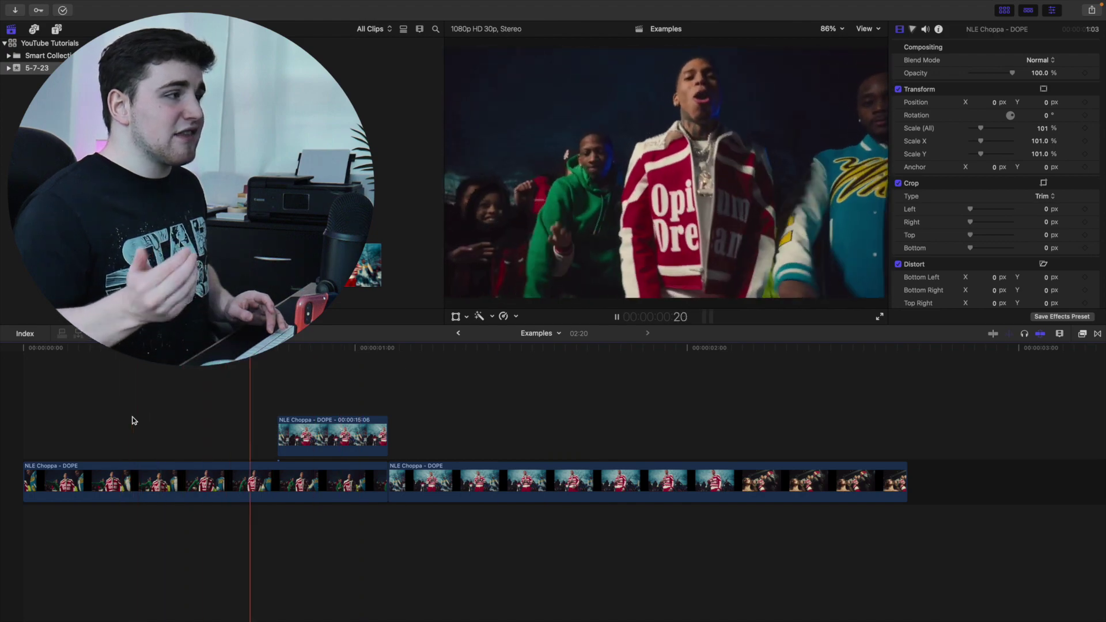
key("Home")
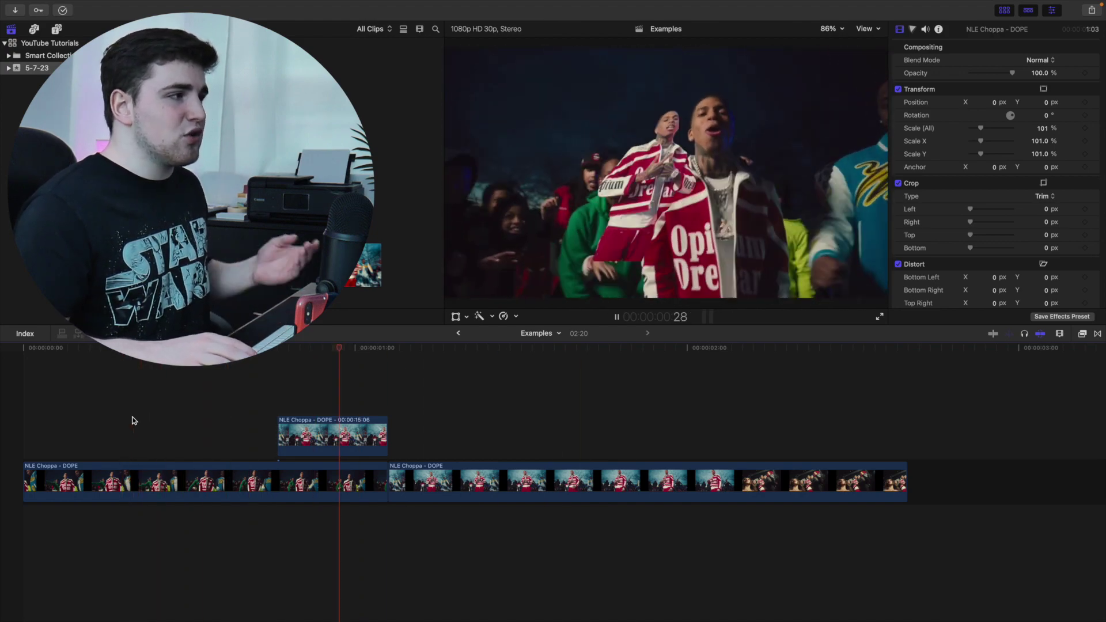
key("Home")
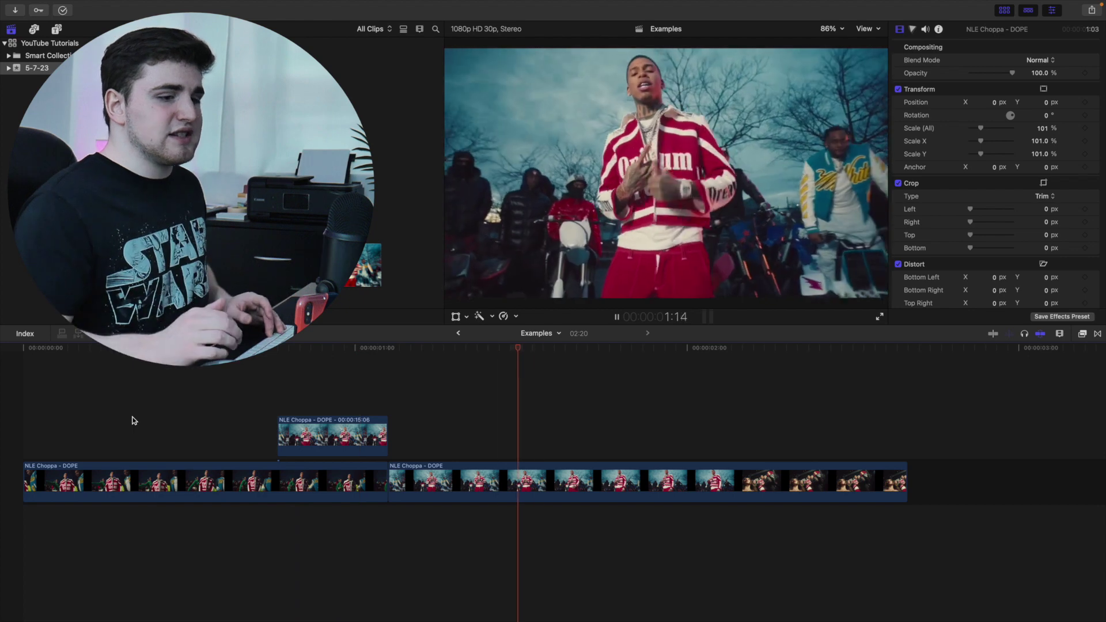
key("space")
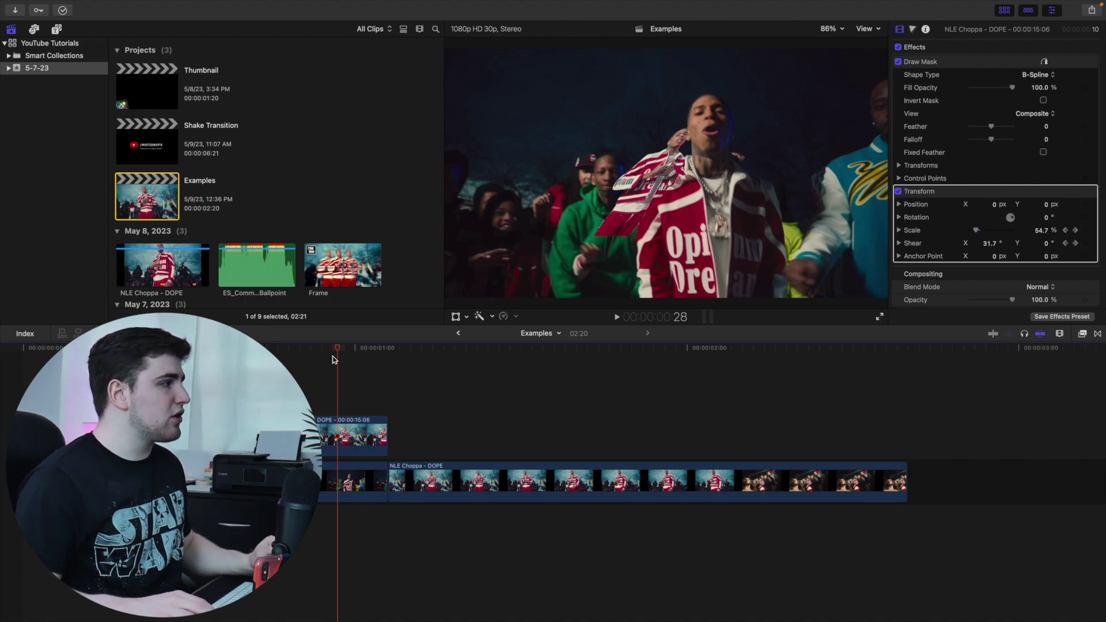
Add the Short adjustment layer title to the timeline above the second clip.
left_click(57, 28)
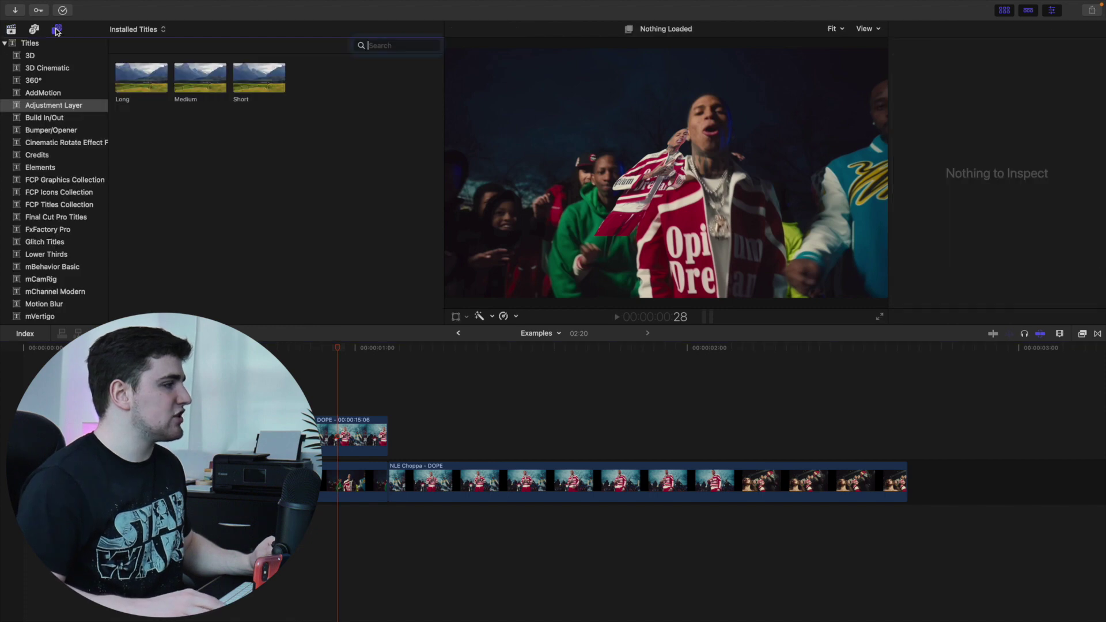
left_click(247, 82)
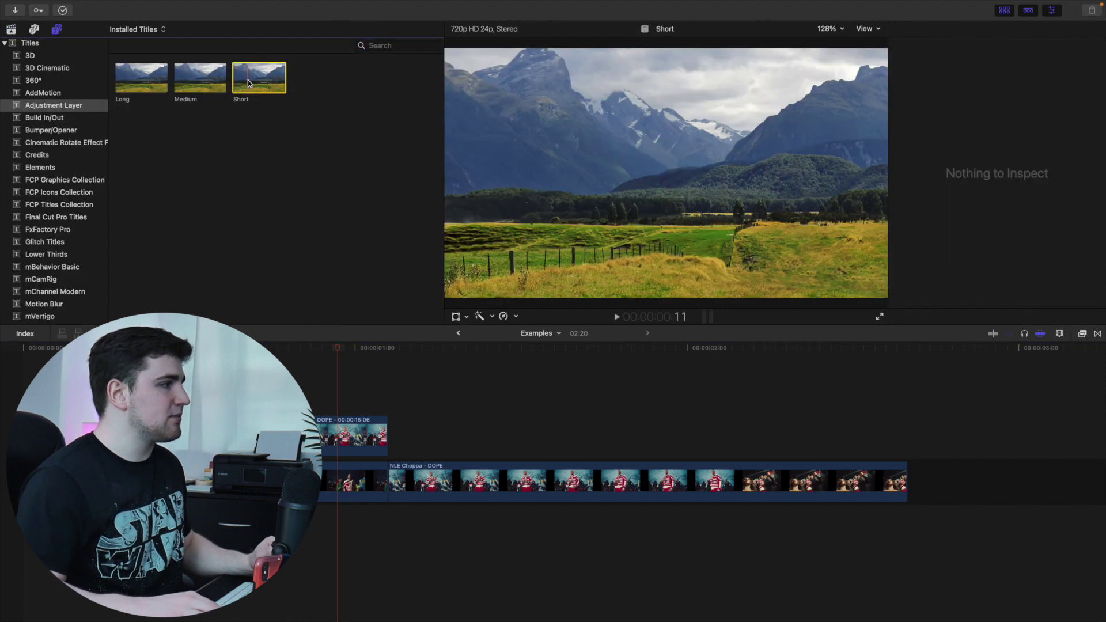
left_click_drag(247, 79, 427, 399)
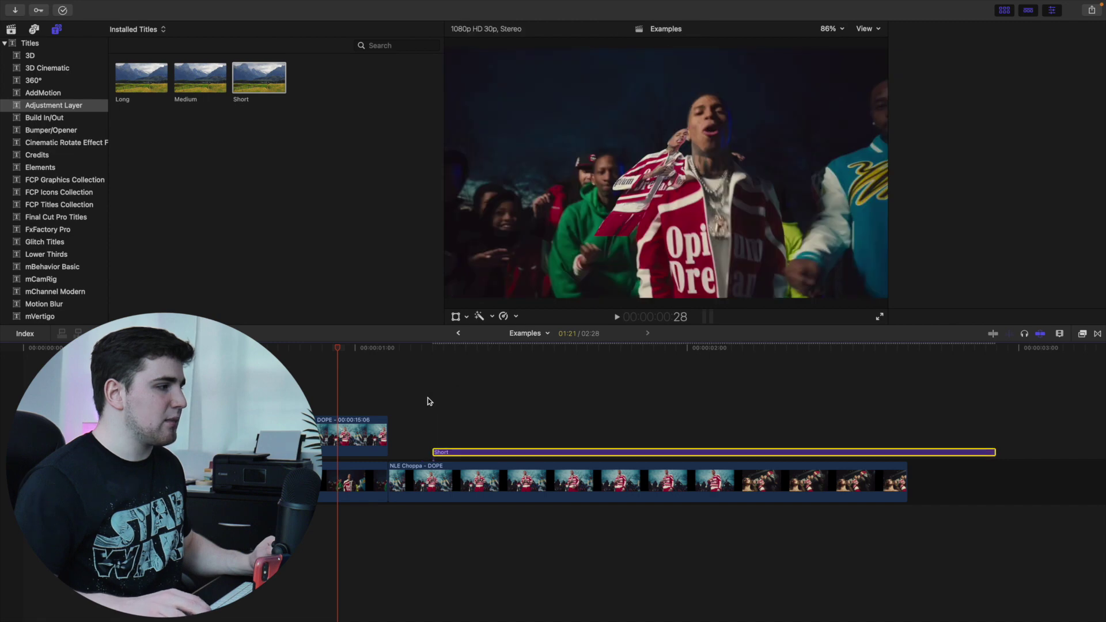
Set the adjustment layer's duration to 1:20.
left_click(465, 410)
left_click(483, 453)
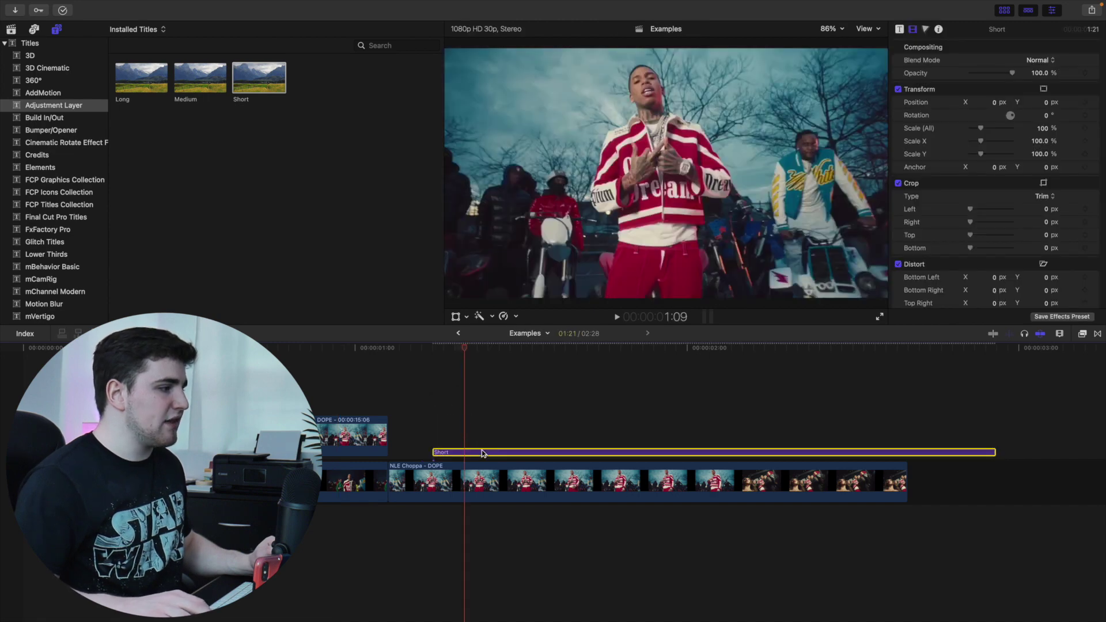
key("ctrl+d")
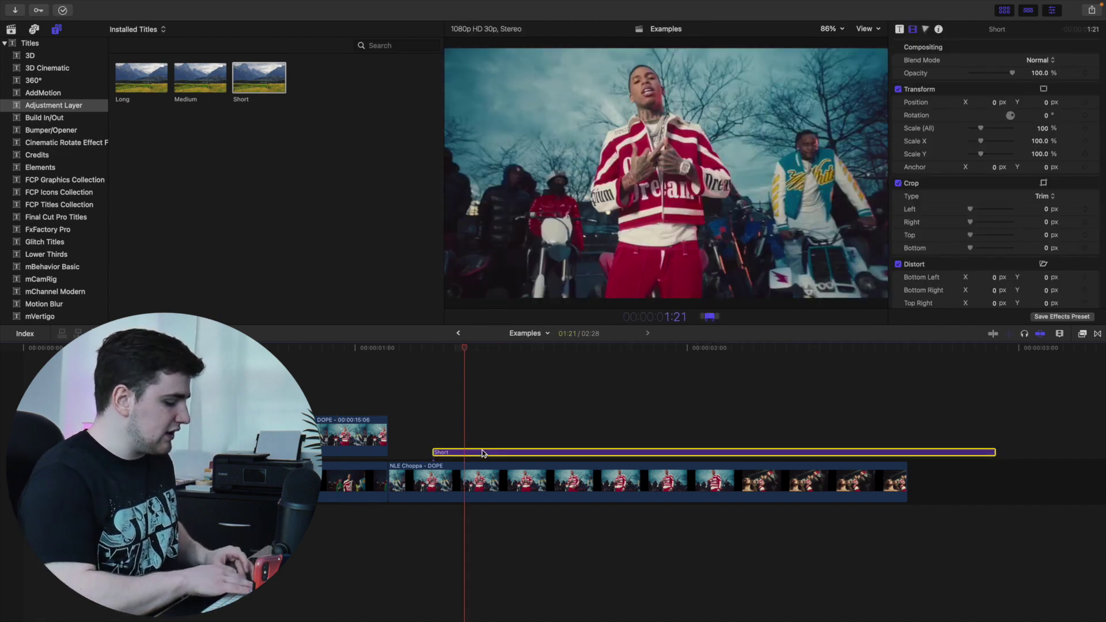
type("120")
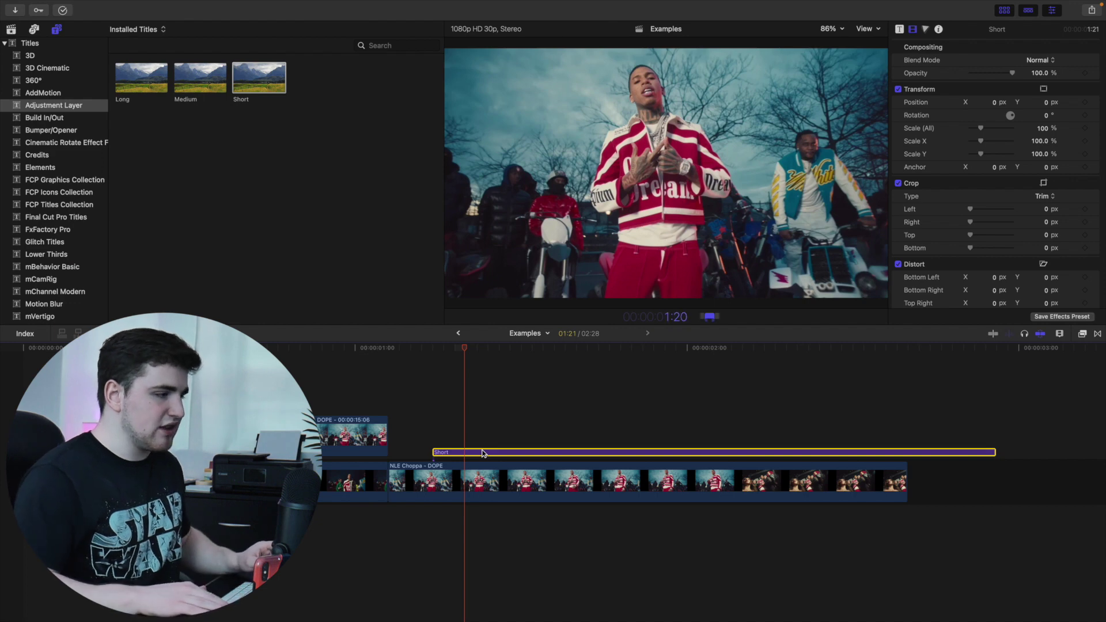
key("Return")
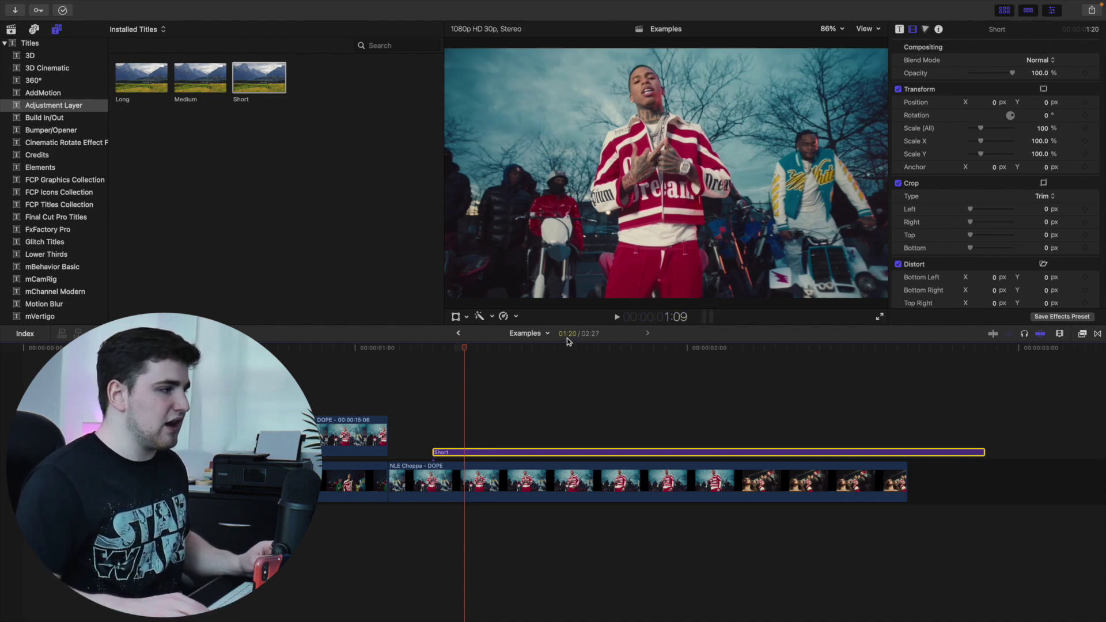
Mark the adjustment layer two frames after its start and move it above the freeze frame, aligning the marker with the cut.
left_click(439, 429)
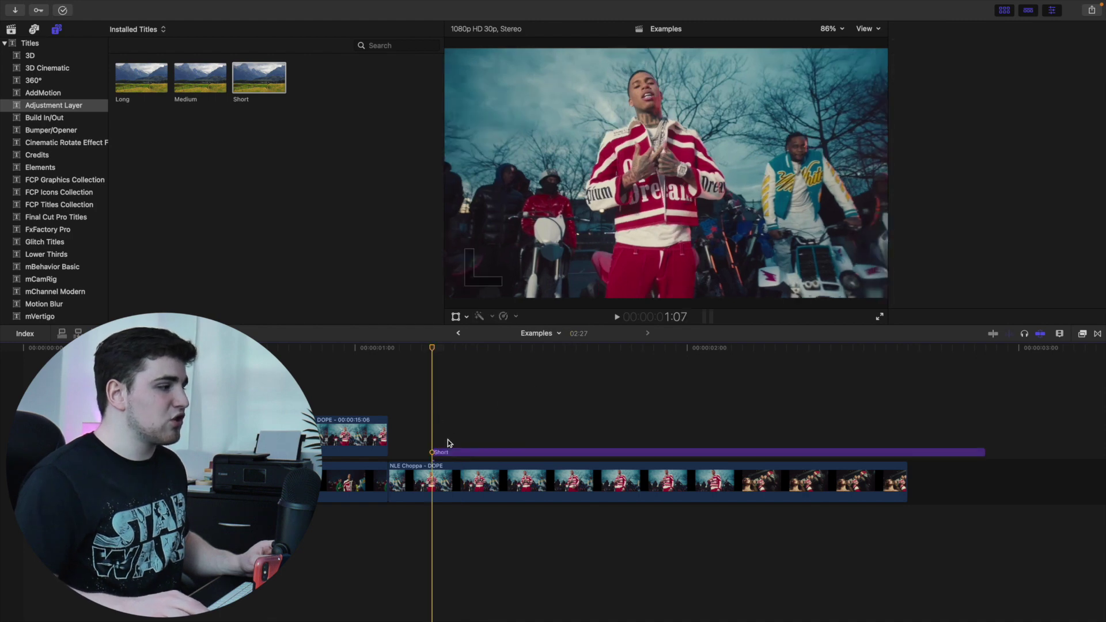
left_click(447, 452)
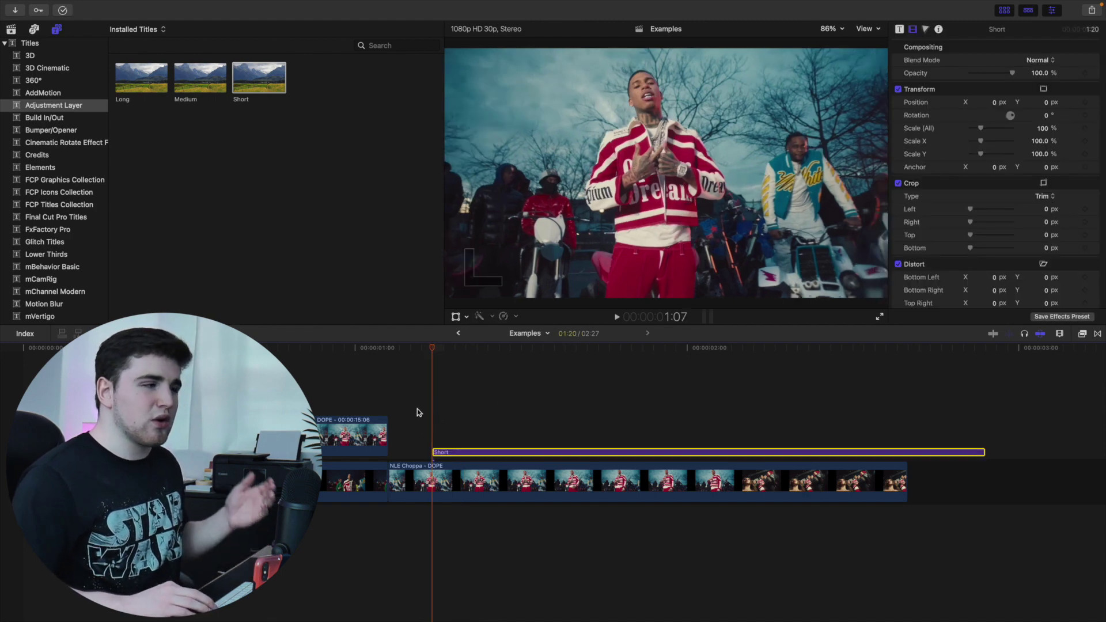
key("Right")
key("Right")
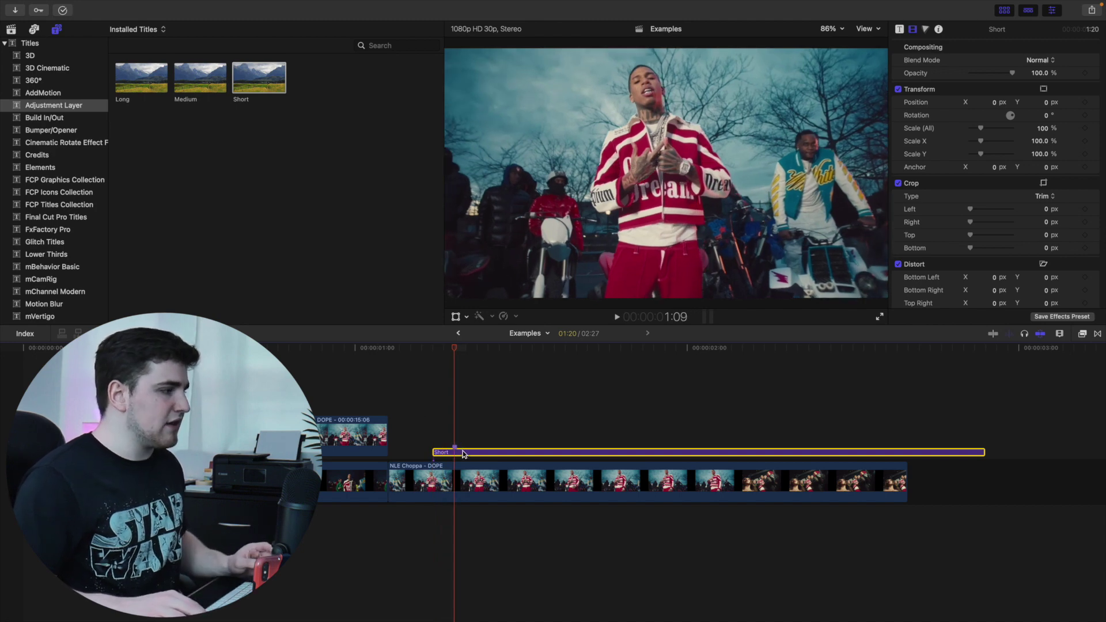
left_click_drag(467, 454, 402, 409)
Play the sequence from the start to review the transition, and scrub back over the second clip to 1:11.
left_click(317, 394)
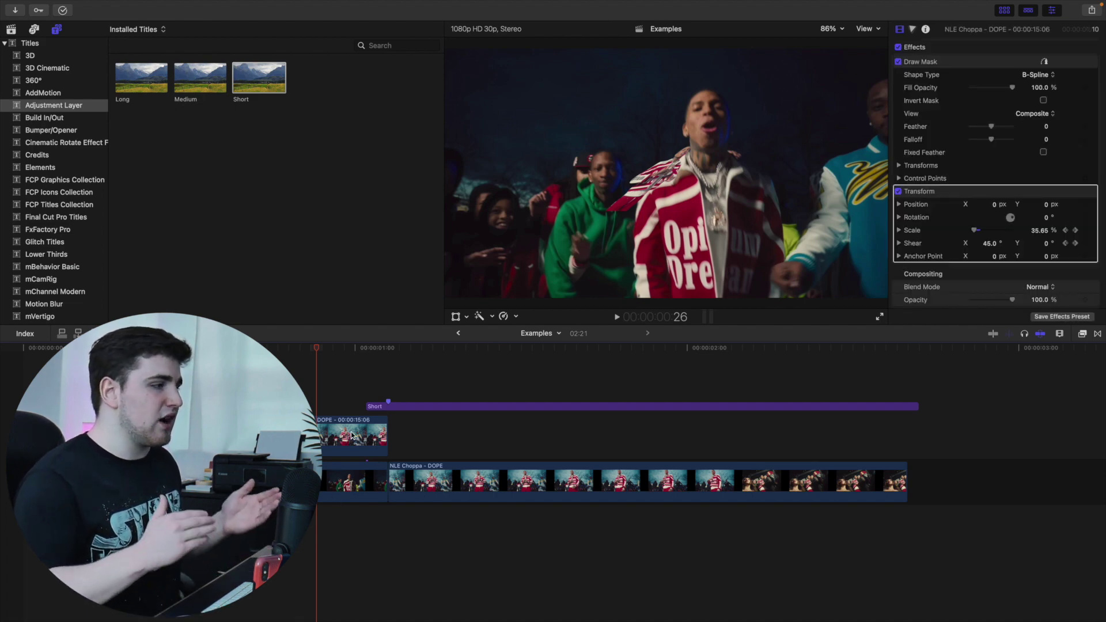
key("Home")
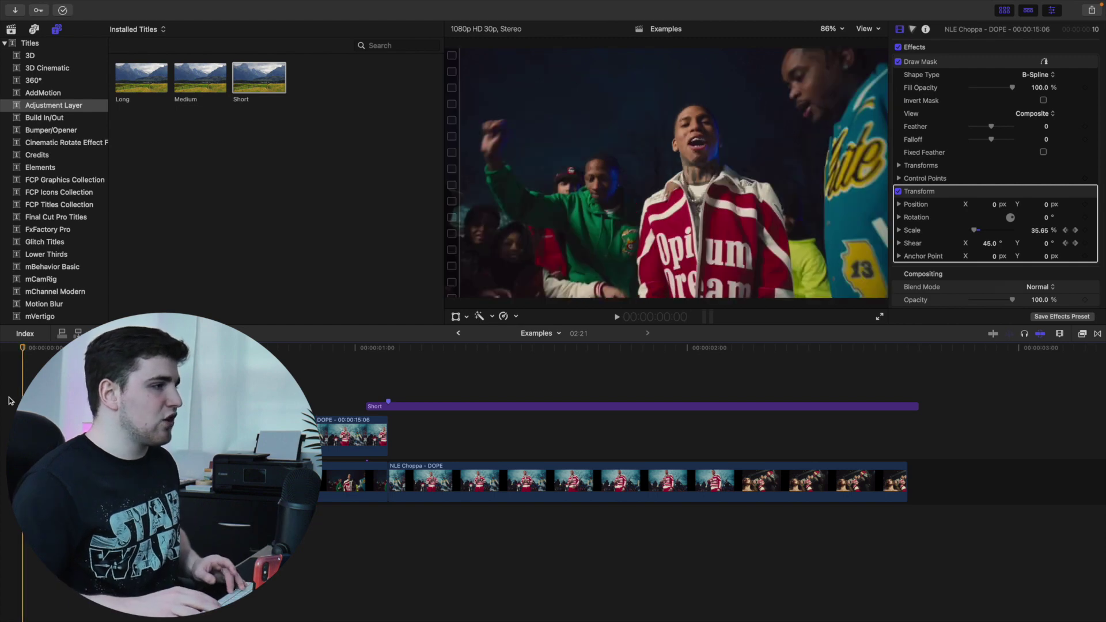
key("space")
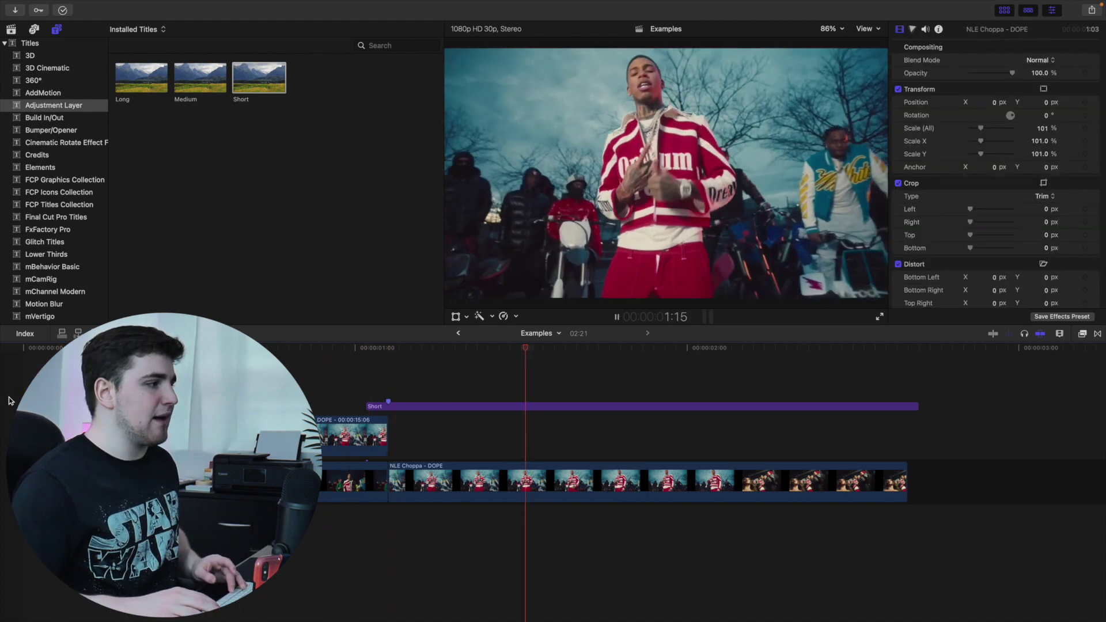
key("space")
left_click_drag(553, 351, 479, 357)
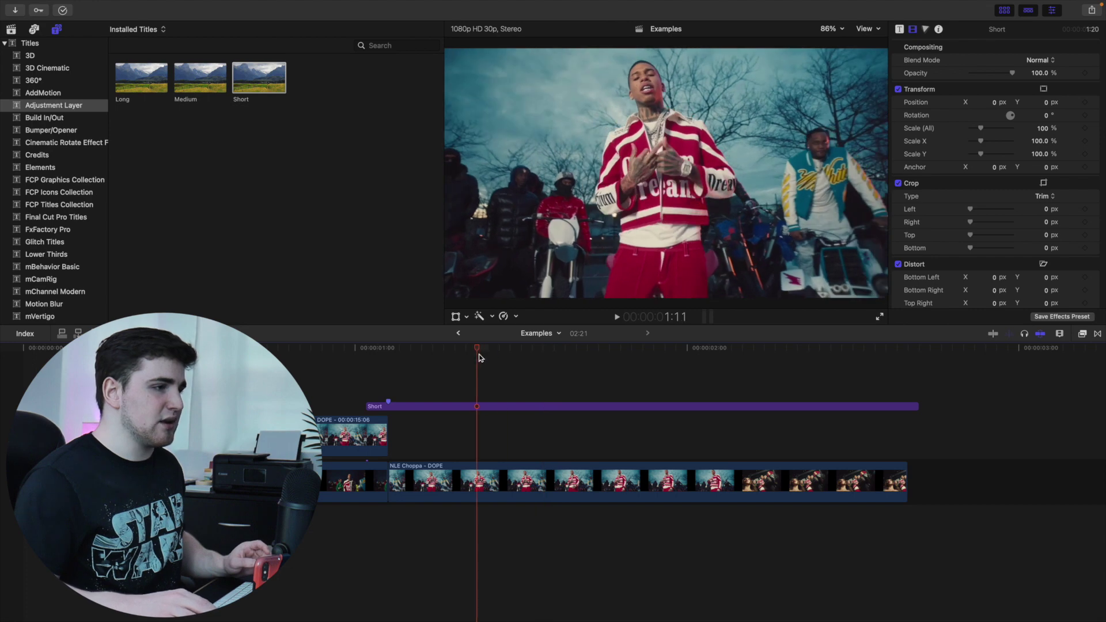
Apply the Bounce effect from the RN Shake category to the Short adjustment layer.
left_click(1083, 335)
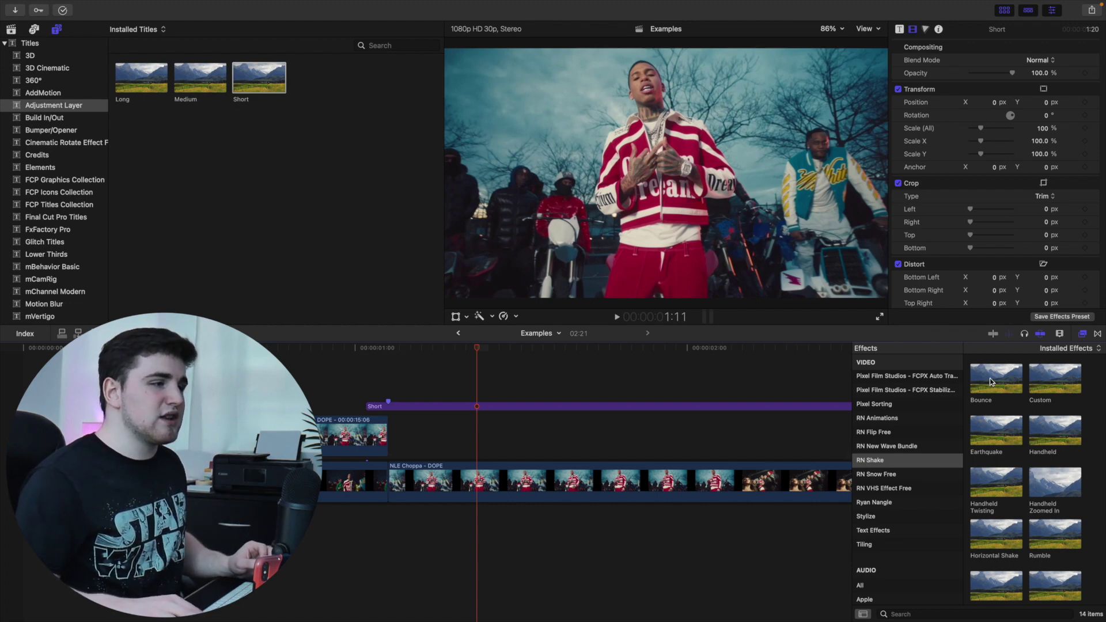
left_click_drag(990, 378, 669, 409)
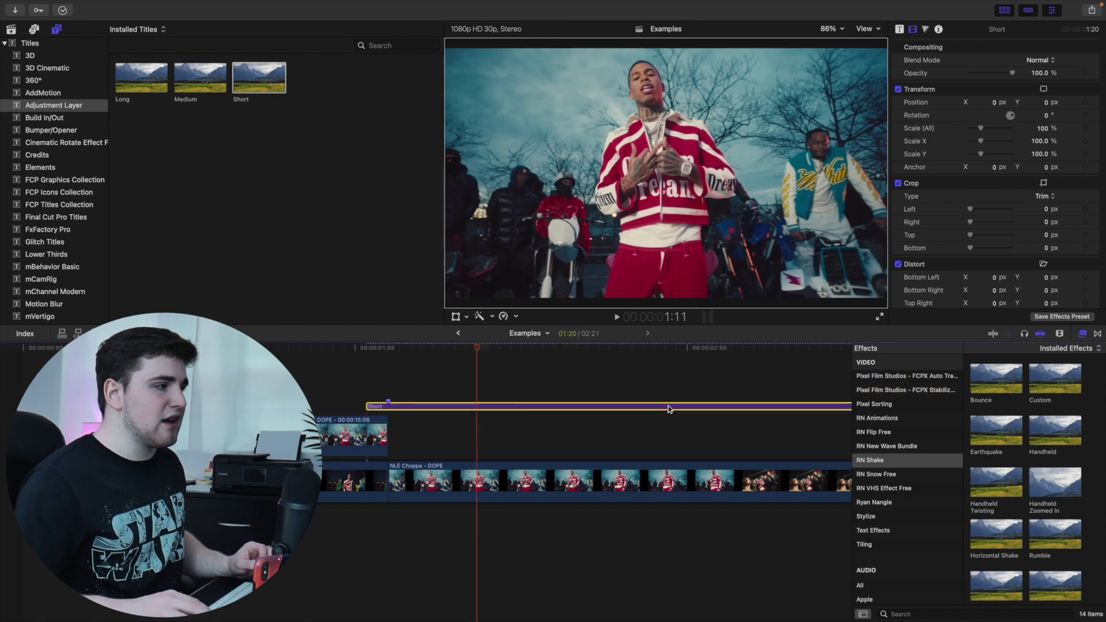
left_click(1082, 335)
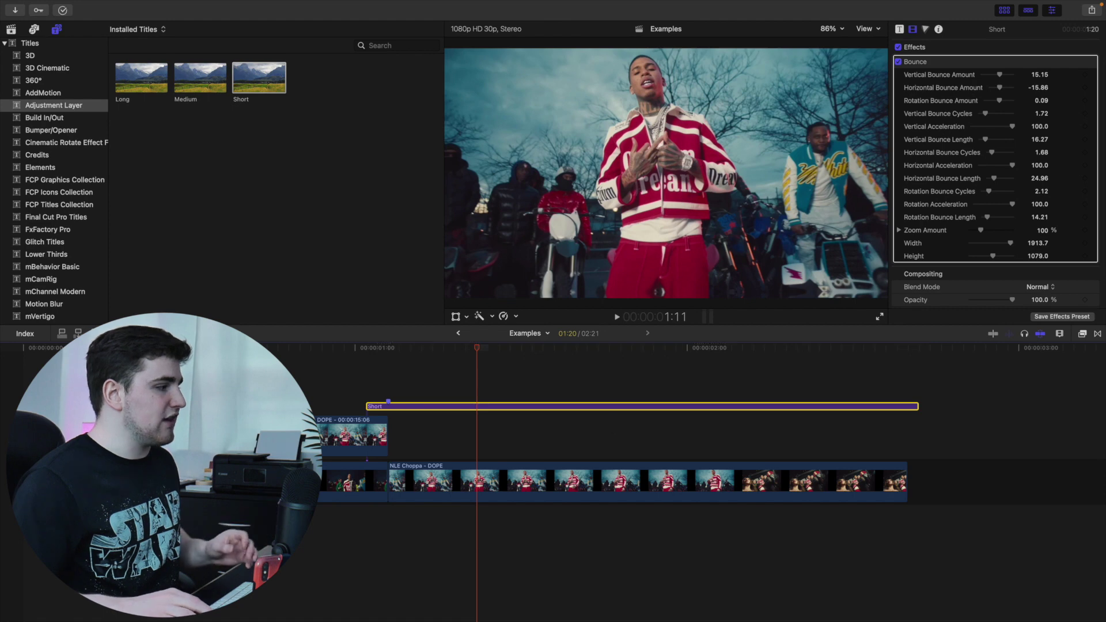
Show the library's projects and clips in the browser and play the sequence from the start to review the bounce.
left_click(62, 374)
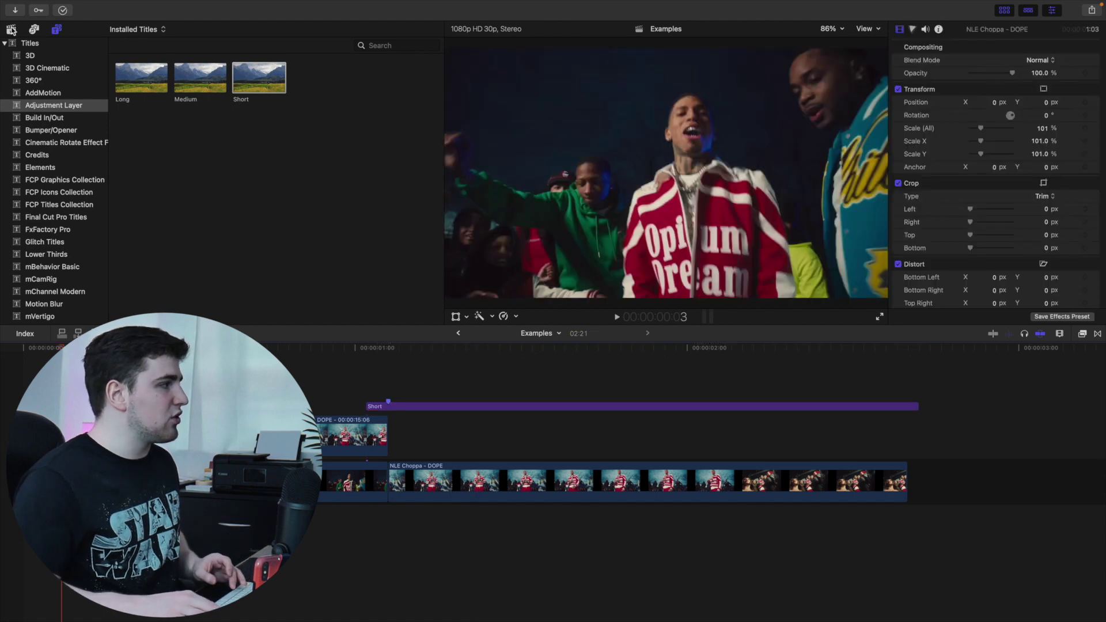
left_click(12, 30)
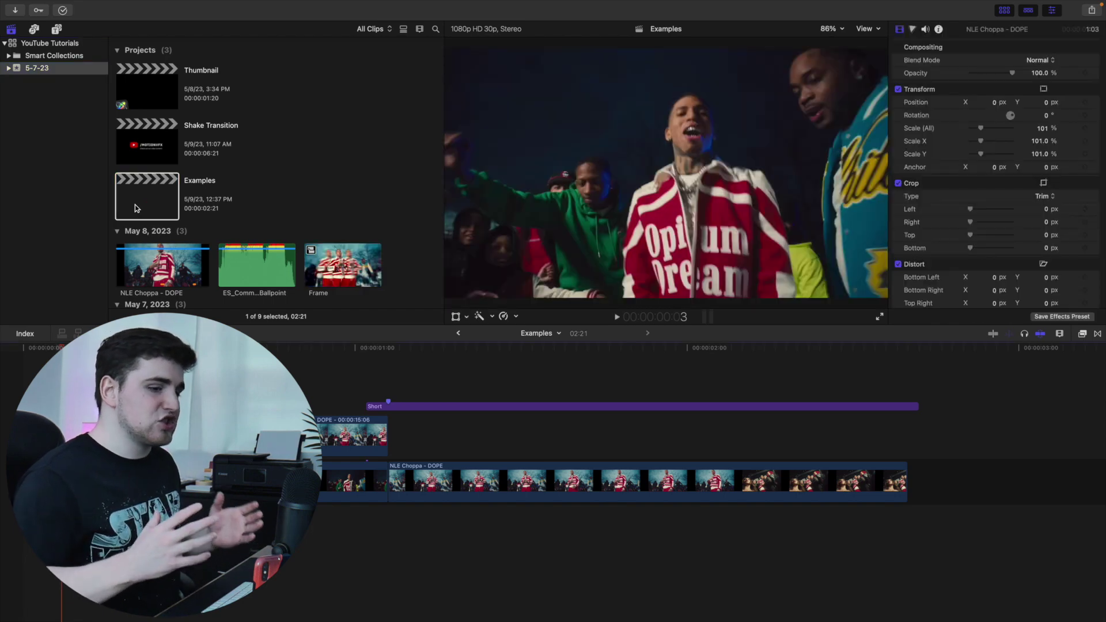
left_click(9, 378)
key("space")
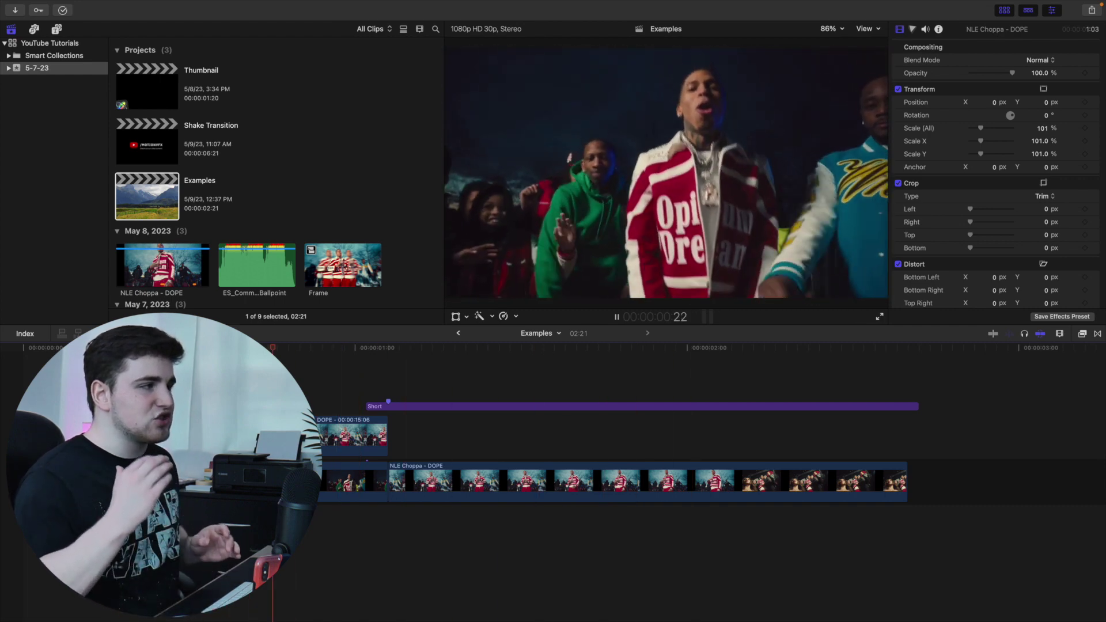
key("space")
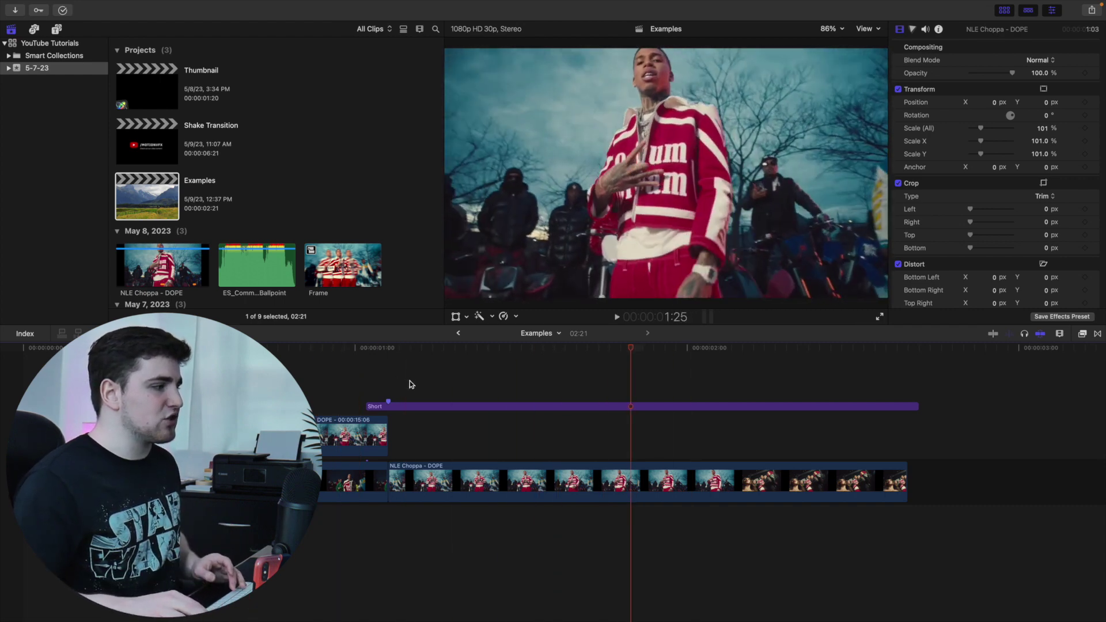
With the playhead at the cut, set the adjustment layer's Bounce Zoom Amount to 112% to cover the frame edges.
left_click_drag(631, 348, 387, 367)
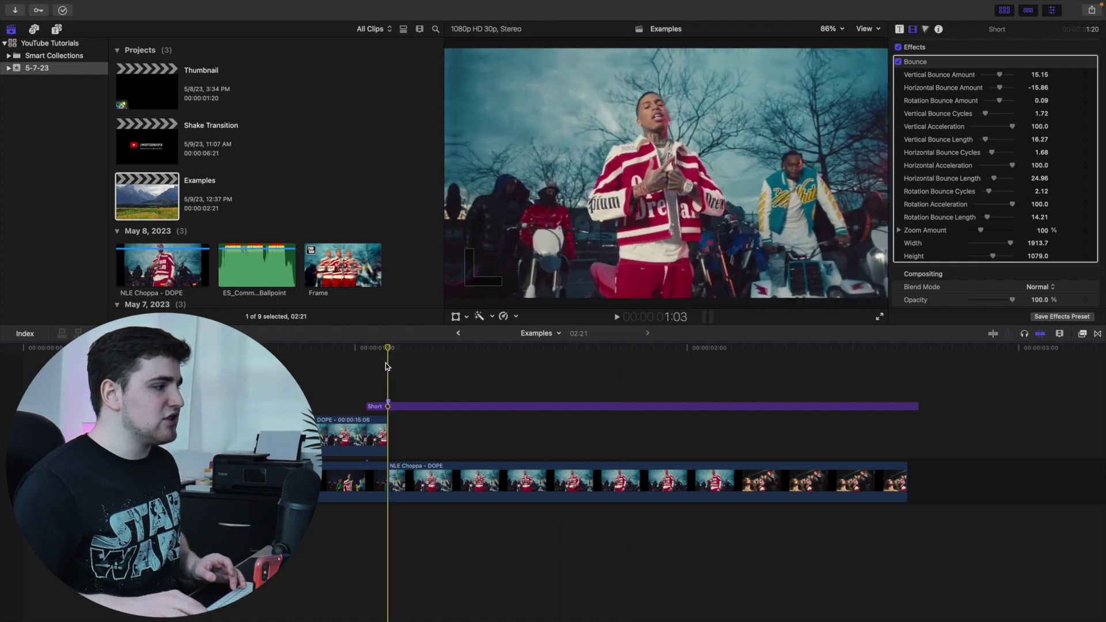
left_click(412, 408)
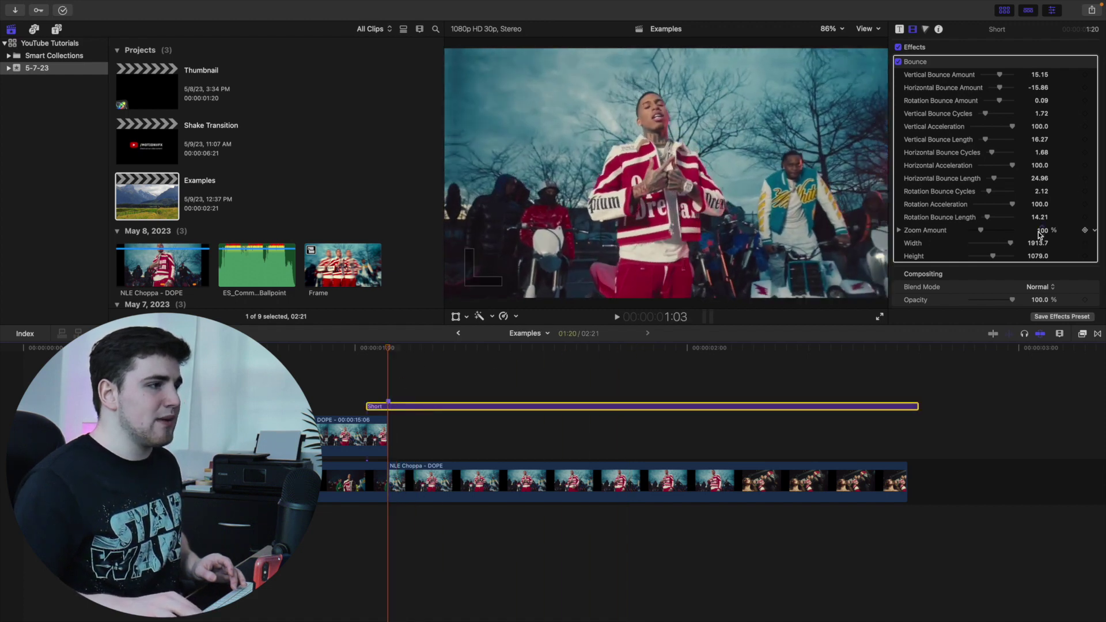
left_click_drag(1041, 230, 1042, 230)
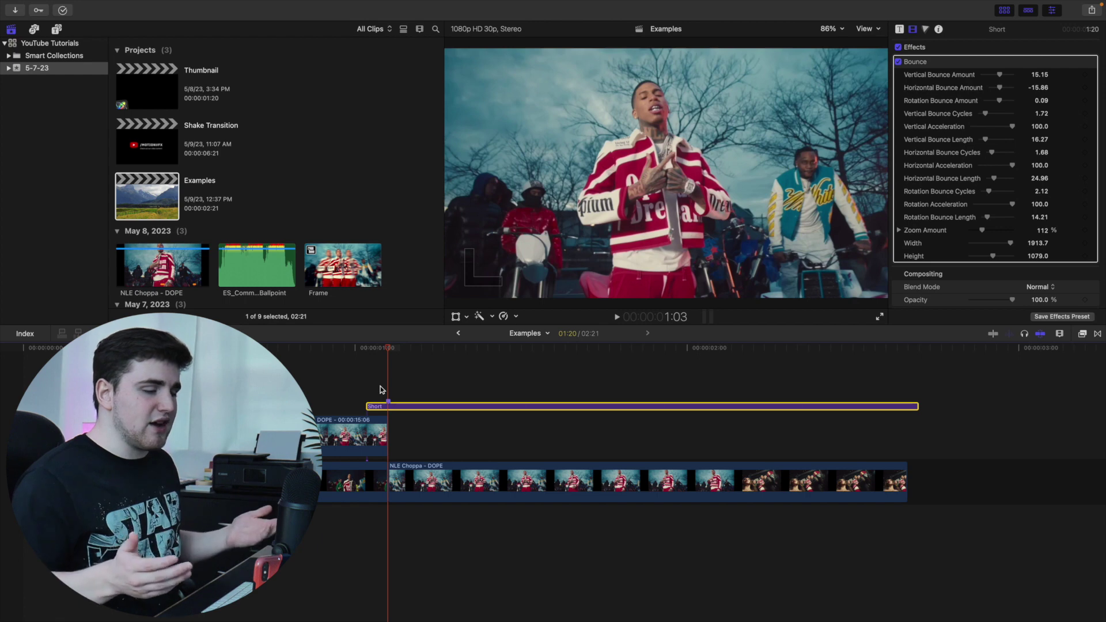
Play the sequence from the start twice to review the zoomed bounce, scrubbing back over the second clip in between.
left_click(16, 410)
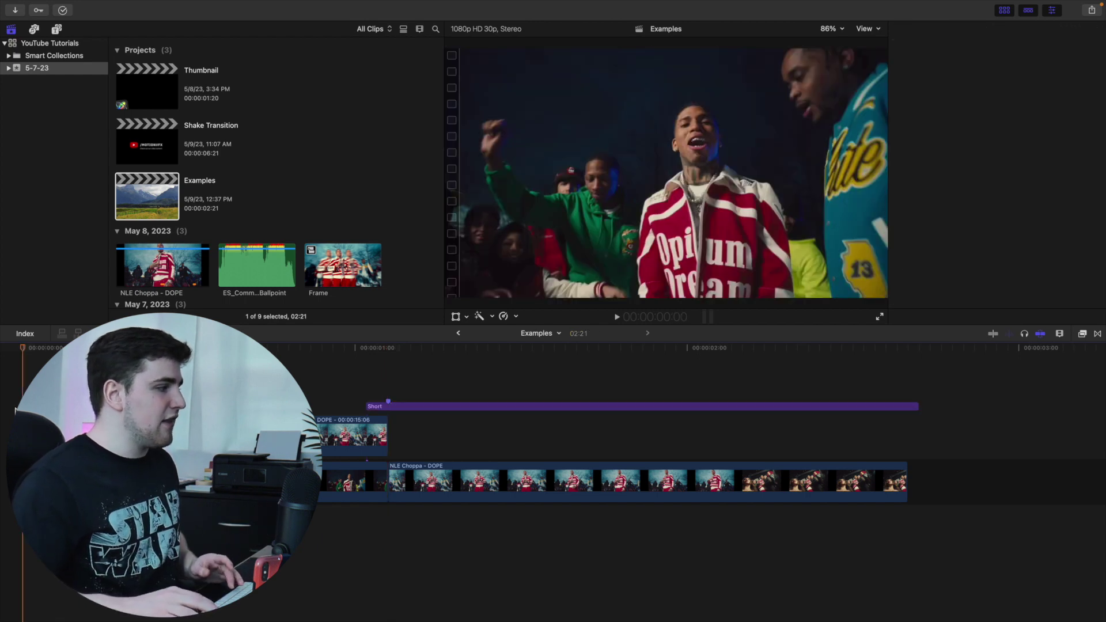
key("space")
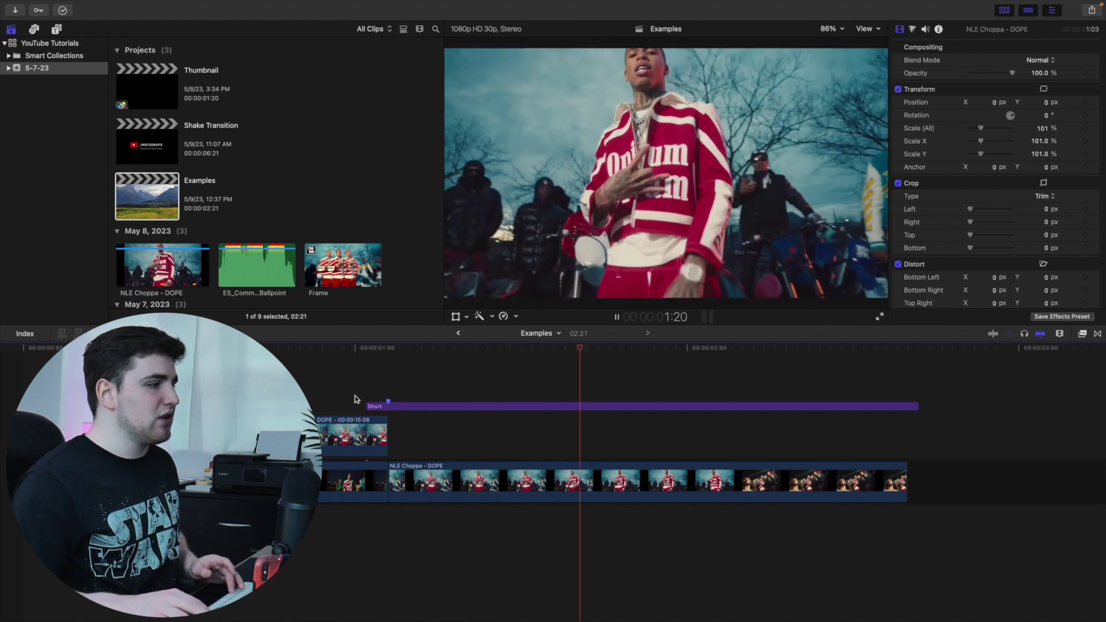
left_click_drag(586, 358, 465, 360)
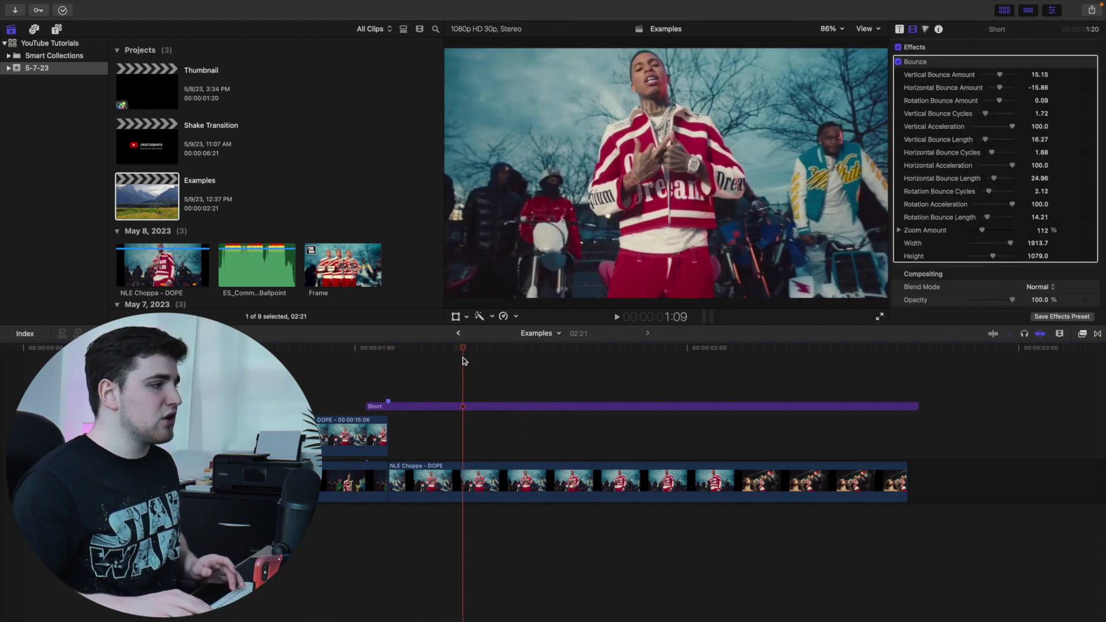
left_click(463, 407)
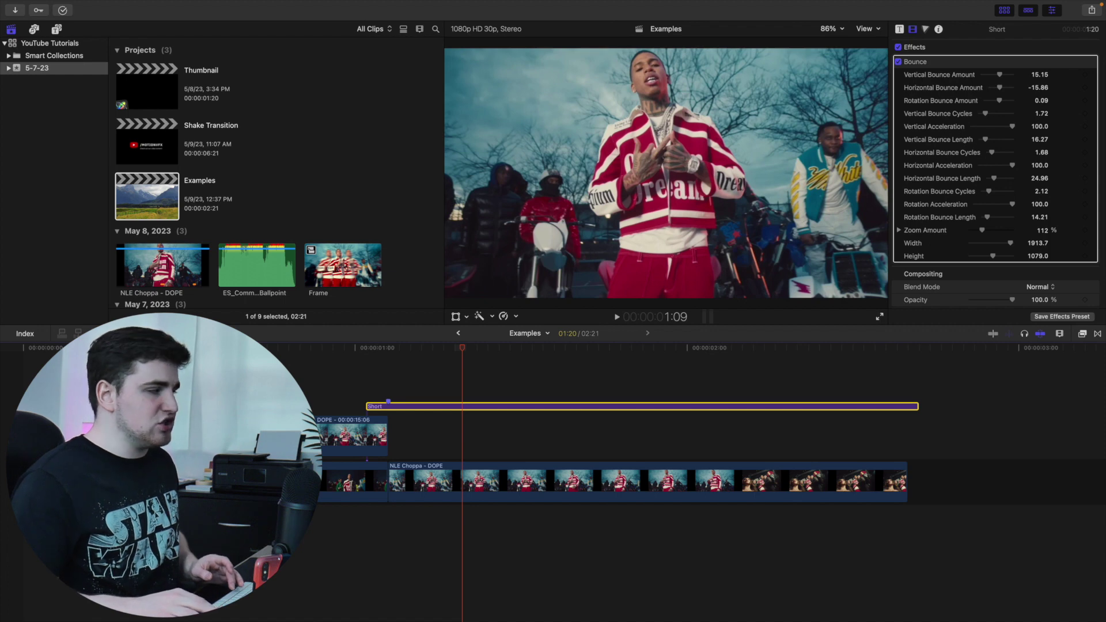
key("shift+super+a")
key("Home")
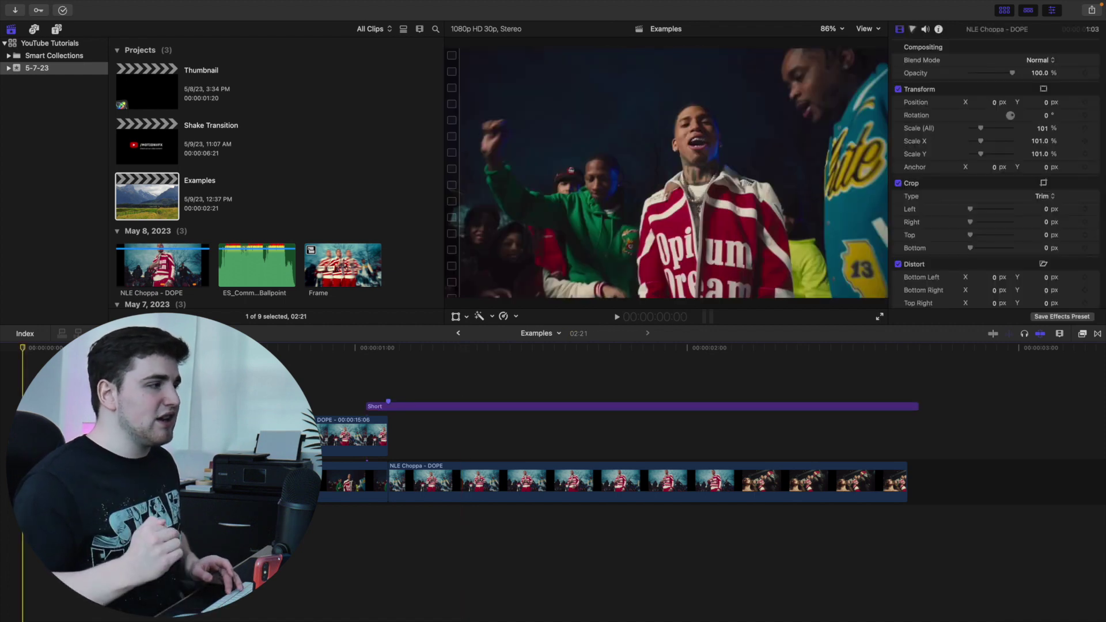
key("space")
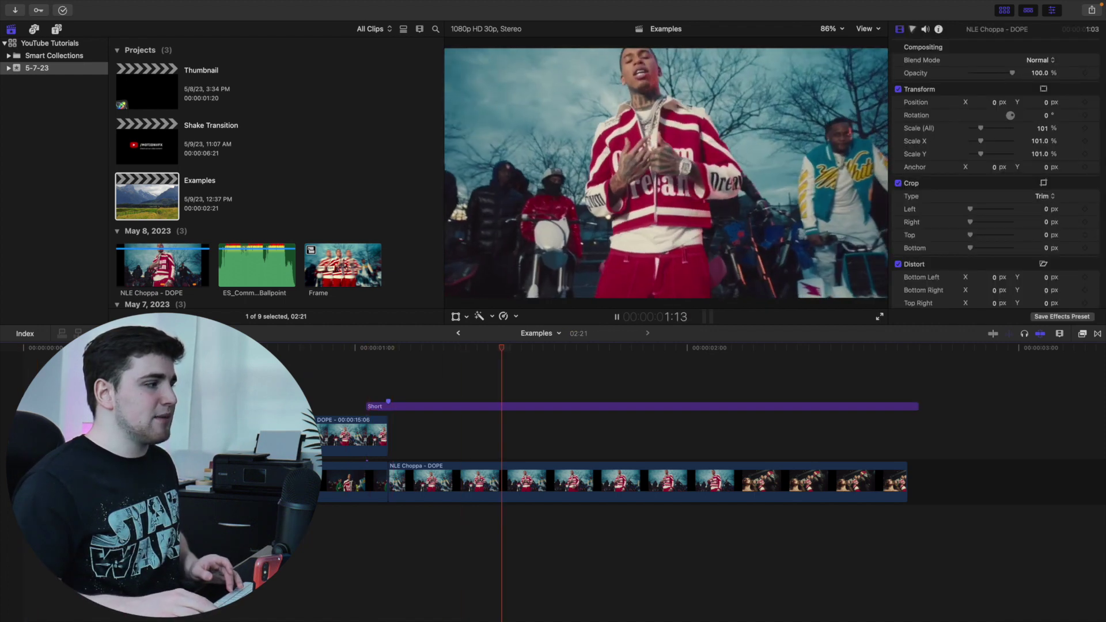
key("space")
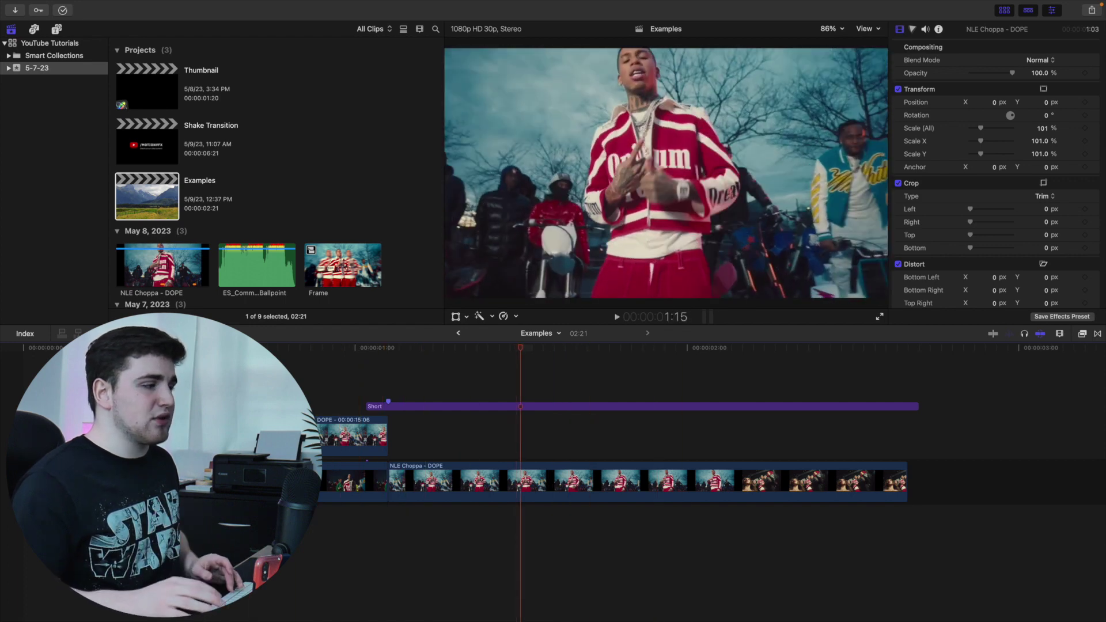
Look over the installed RN Shake effects, and replay the transition from the start of the sequence.
left_click(1083, 334)
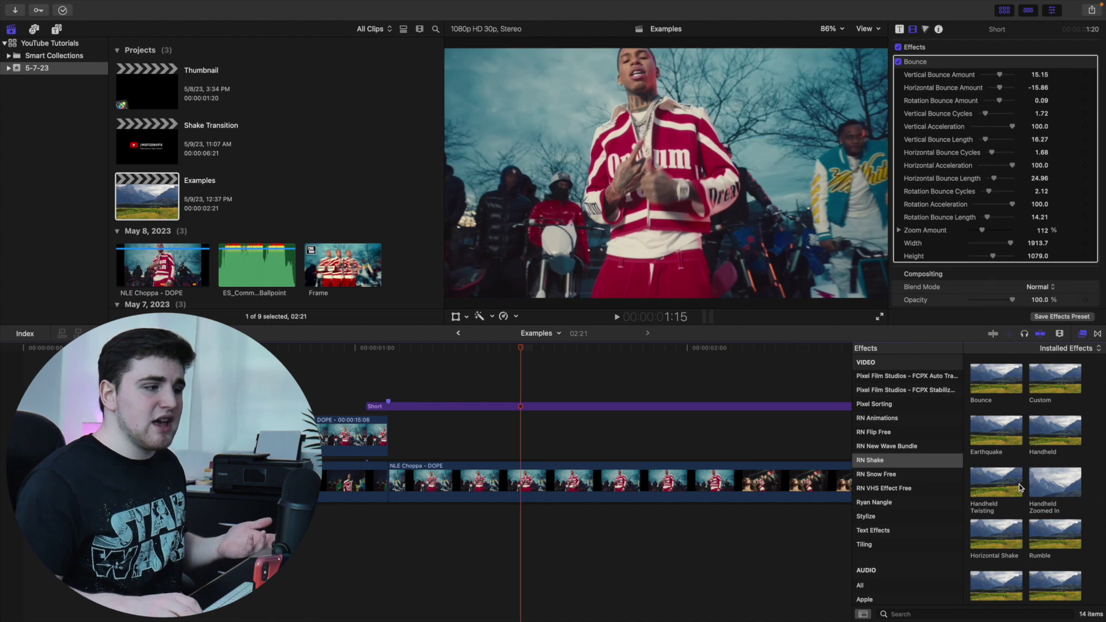
scroll(1021, 486, "up", 1)
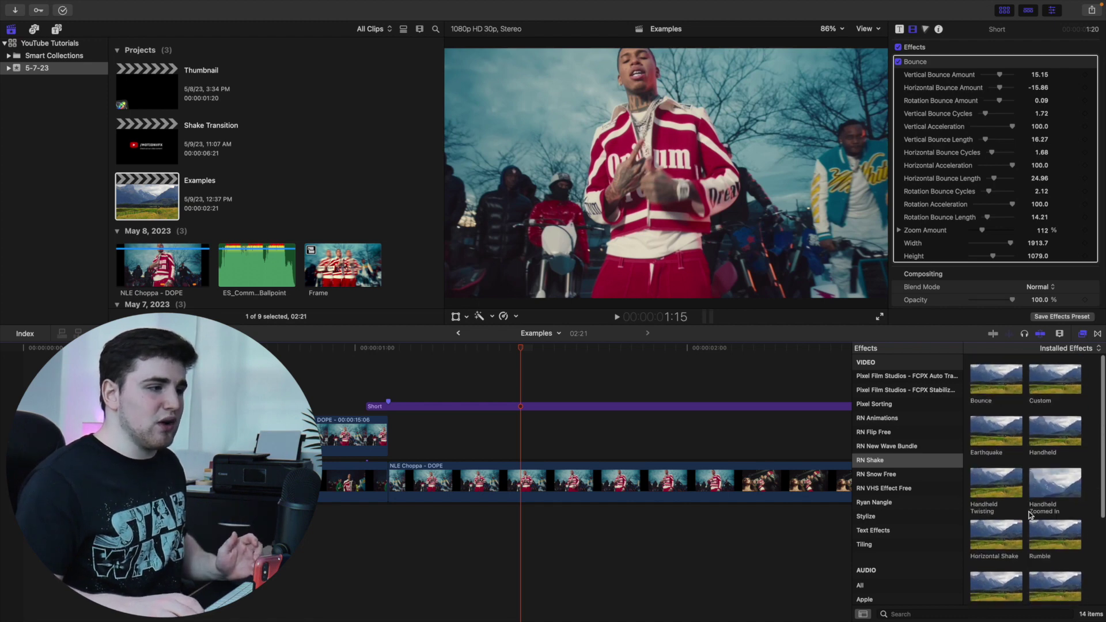
left_click(1084, 335)
left_click_drag(521, 350, 429, 358)
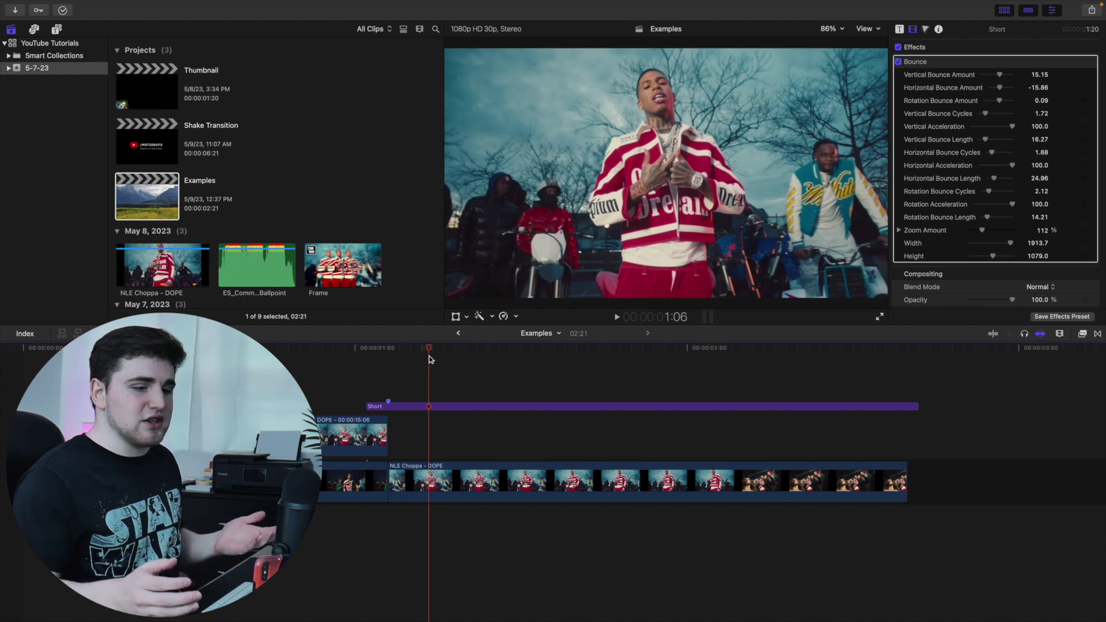
key("Home")
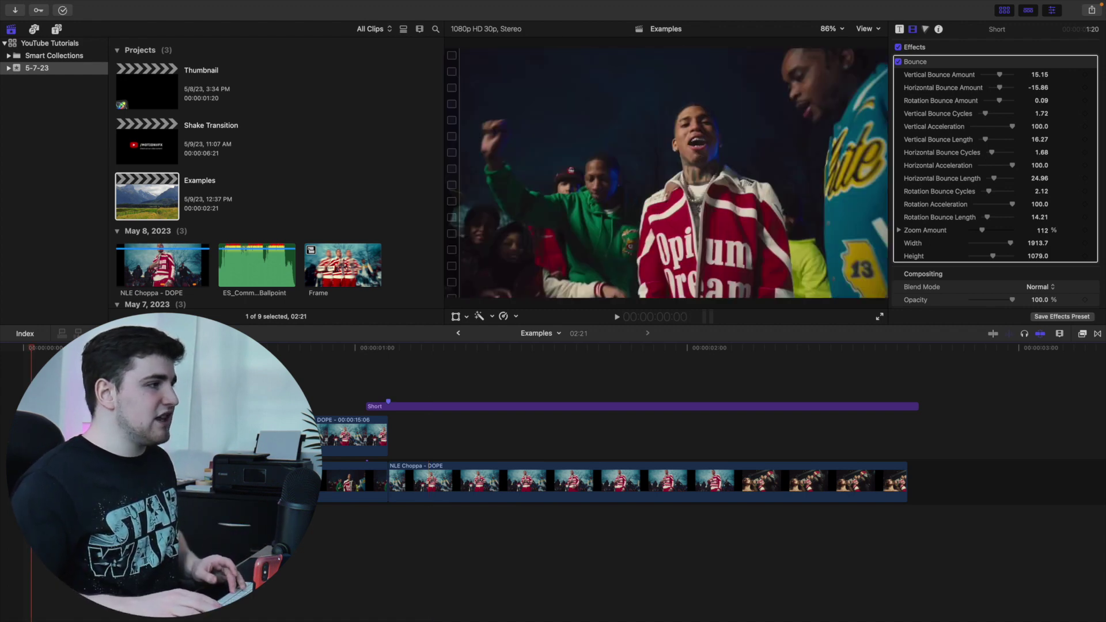
key("space")
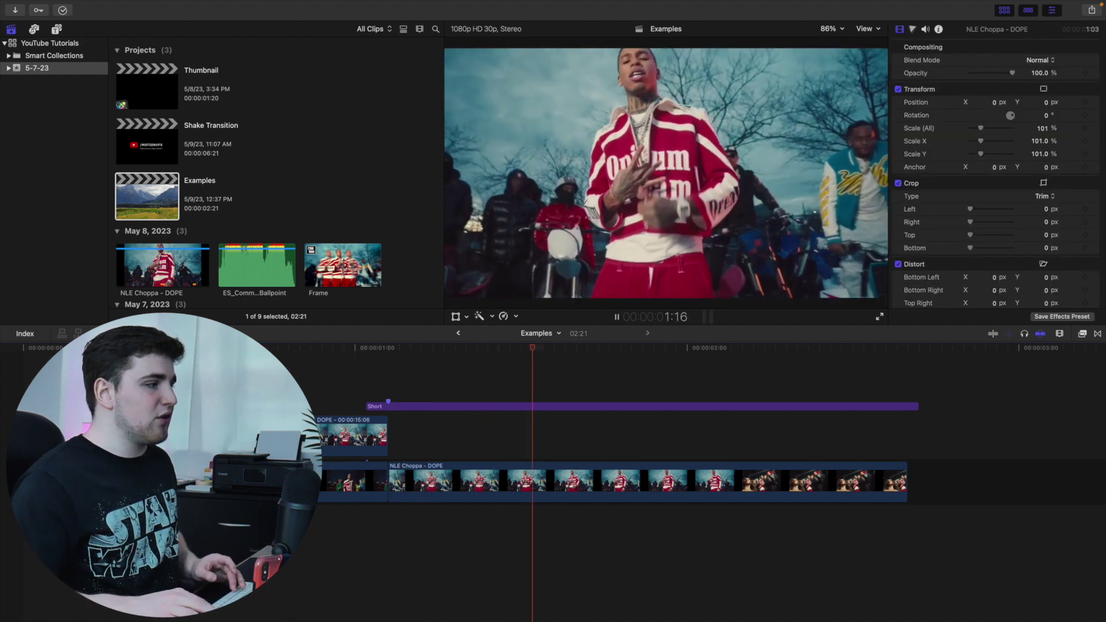
key("space")
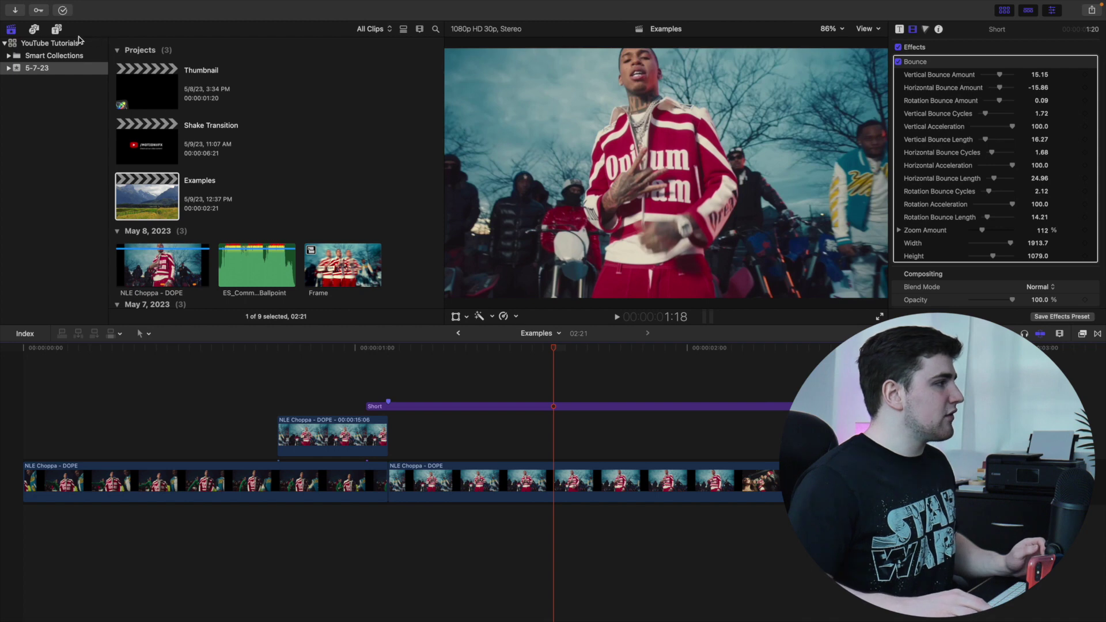
Add the Moderate Motion Blur 2 title above the adjustment layer, starting at the beginning of the freeze frame.
left_click(56, 30)
scroll(49, 232, "down", 5)
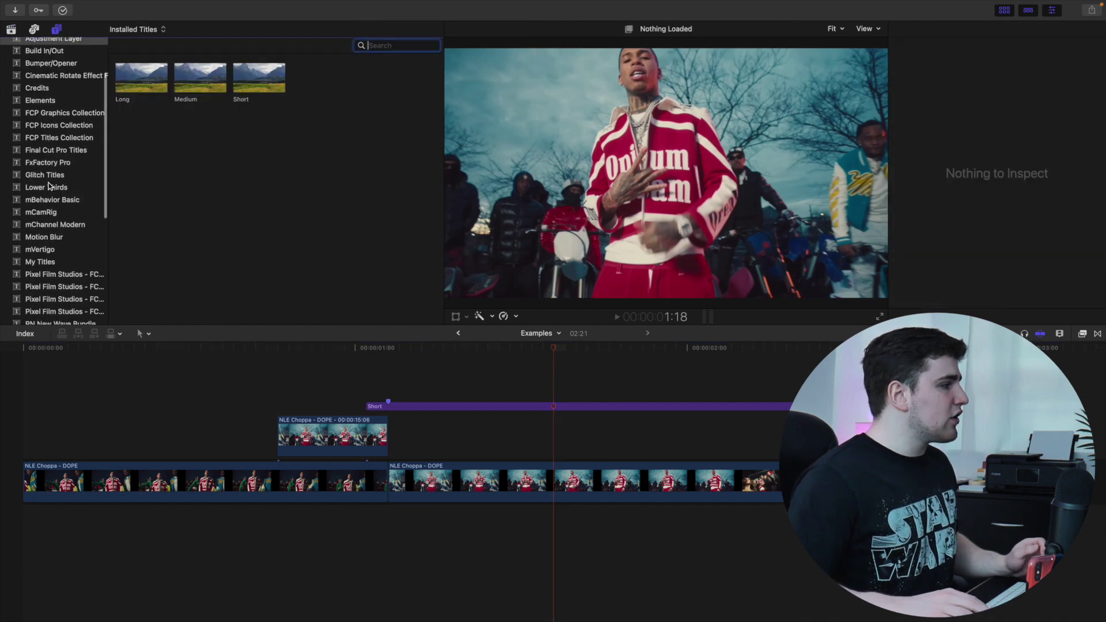
left_click(49, 233)
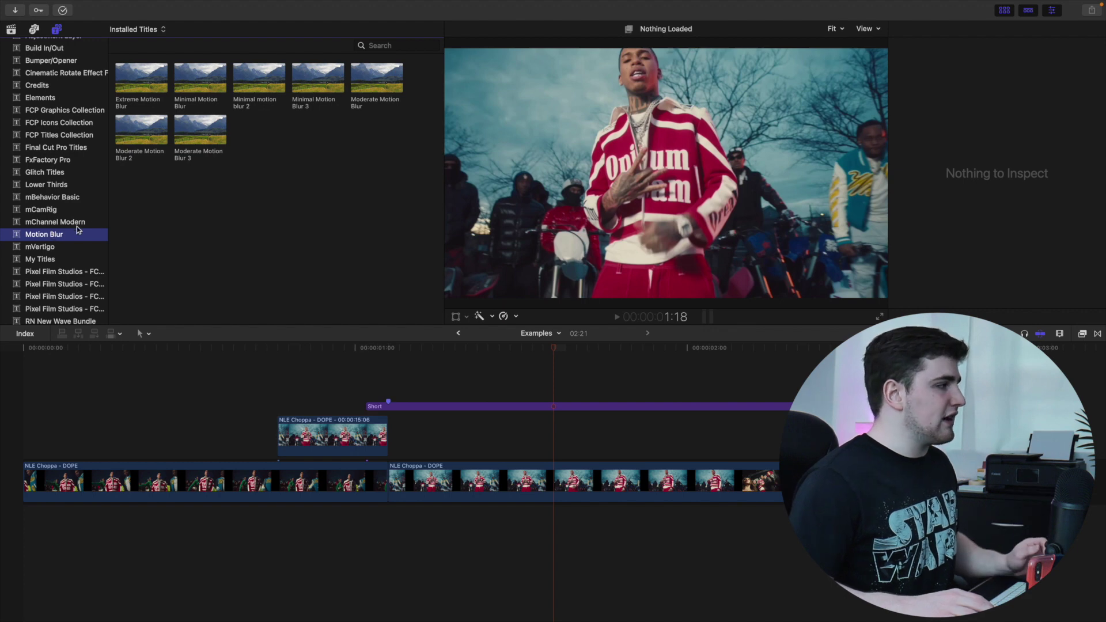
left_click_drag(135, 128, 147, 167)
left_click_drag(222, 340, 282, 391)
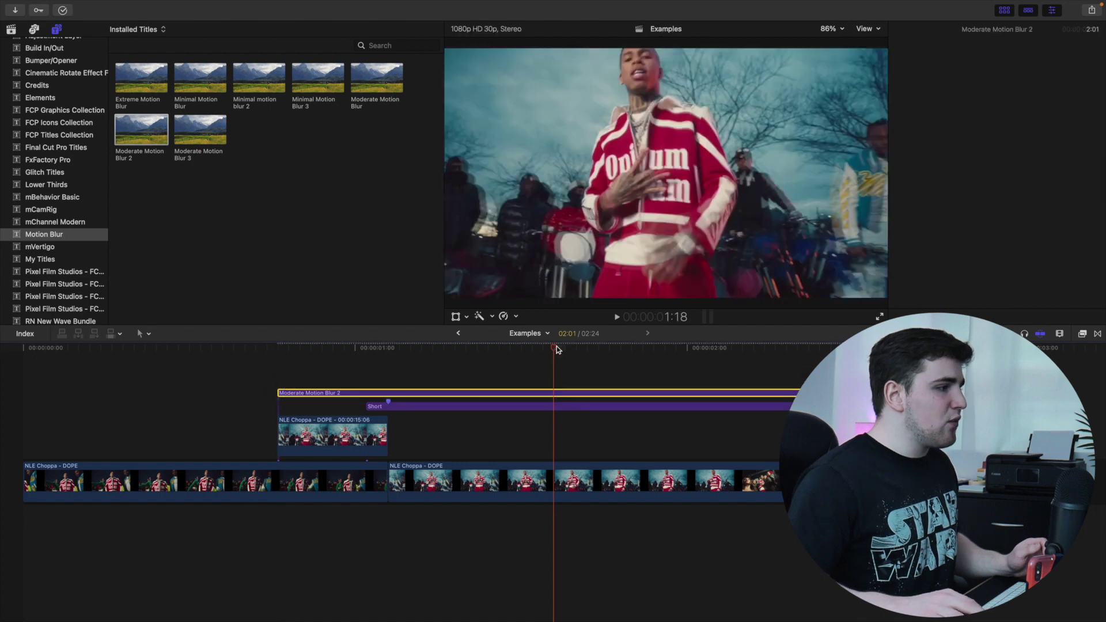
Trim the end of the Moderate Motion Blur 2 title to the playhead at 1:23.
left_click(588, 352)
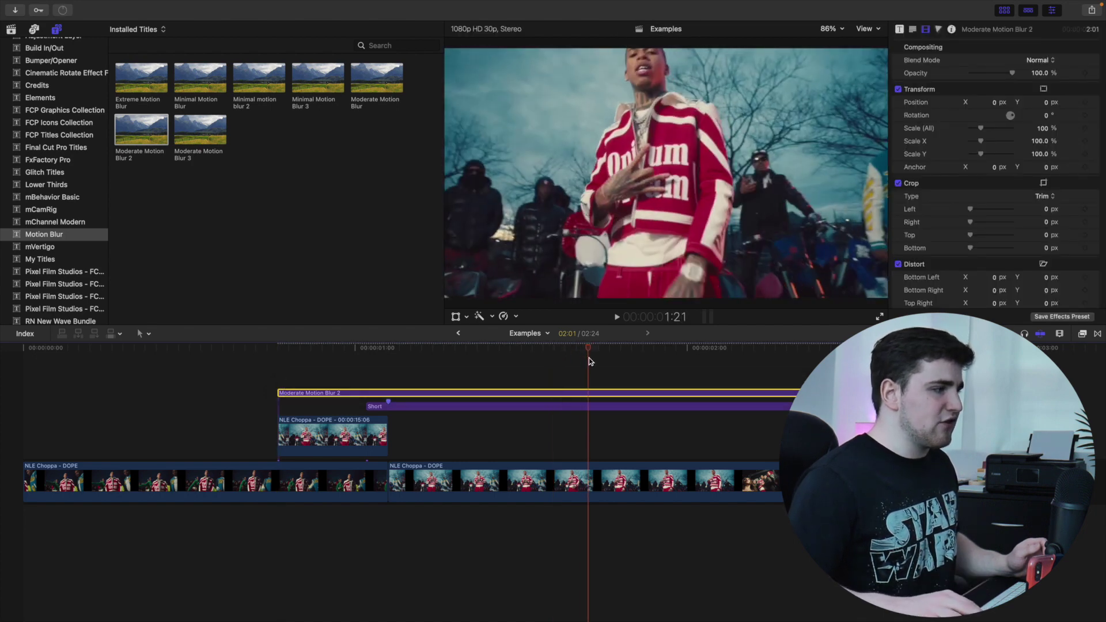
left_click_drag(589, 358, 611, 354)
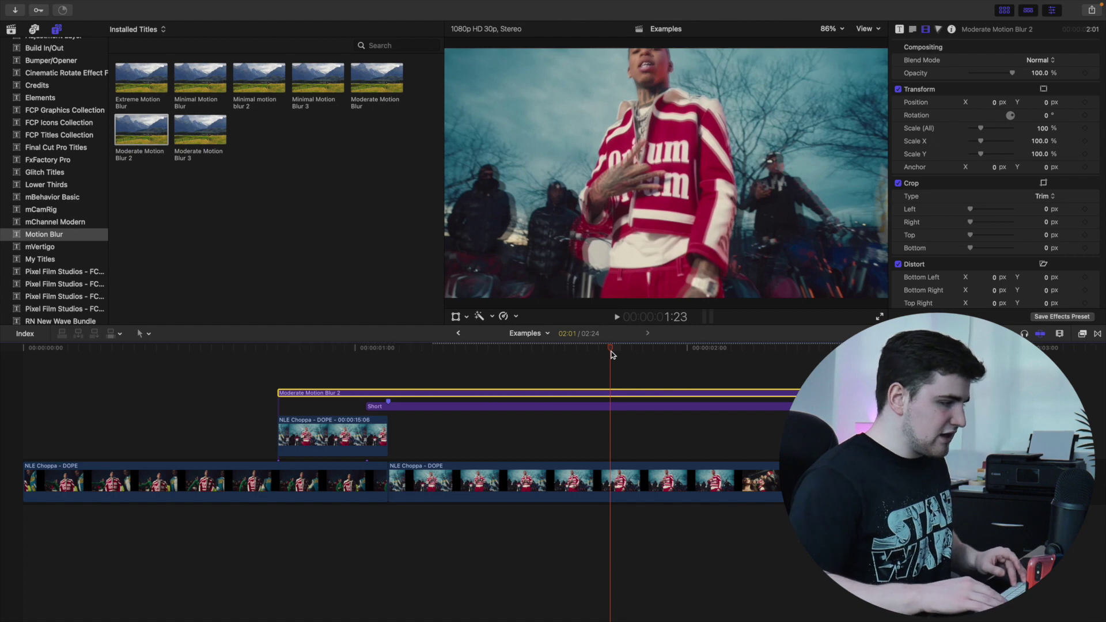
key("alt+bracketright")
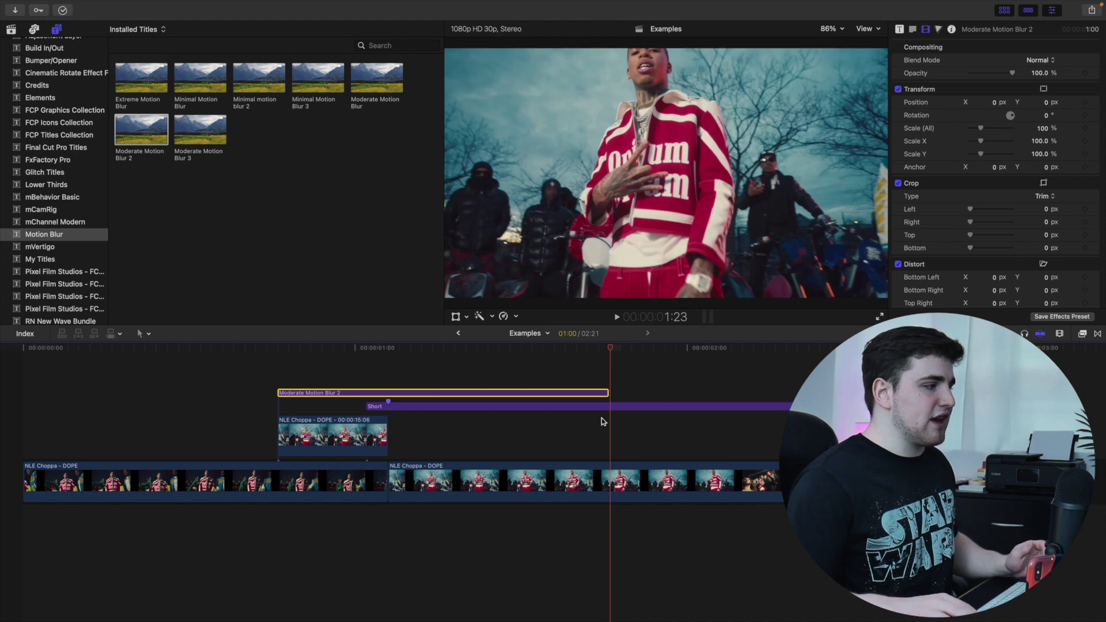
Show the library's Examples project in the browser, inspect the second clip at 1:27, and return to the sequence start.
left_click(9, 432)
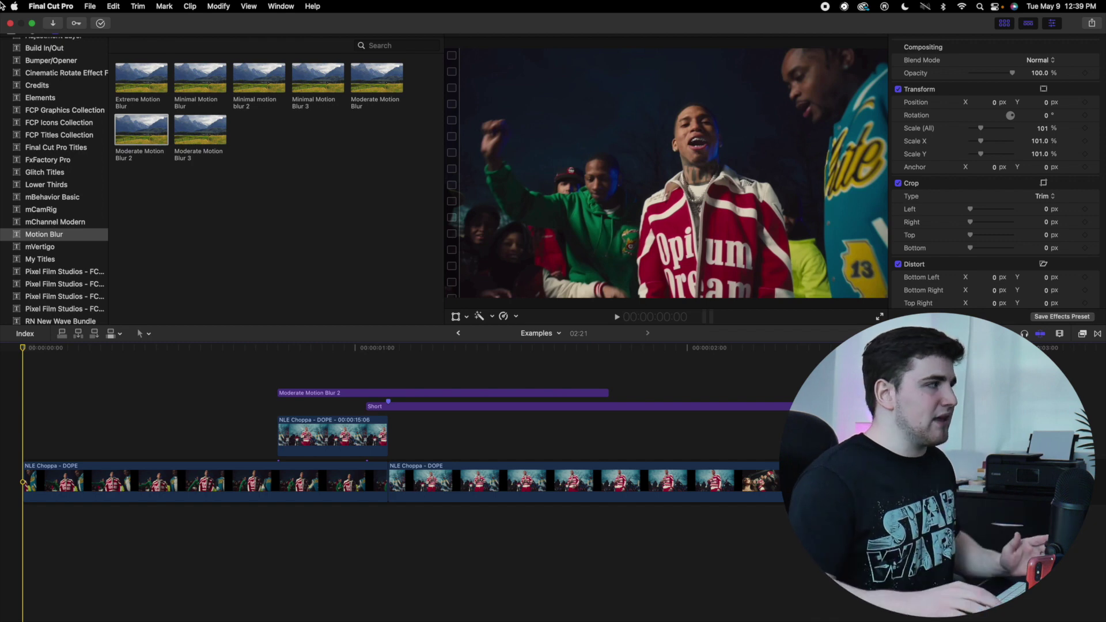
scroll(14, 49, "up", 3)
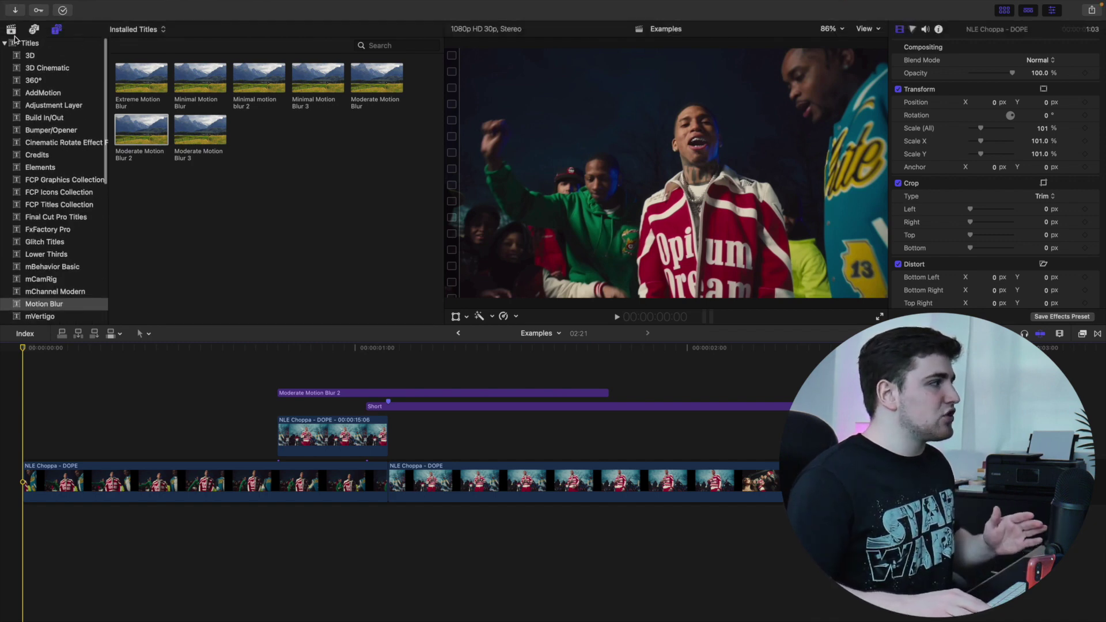
left_click(11, 30)
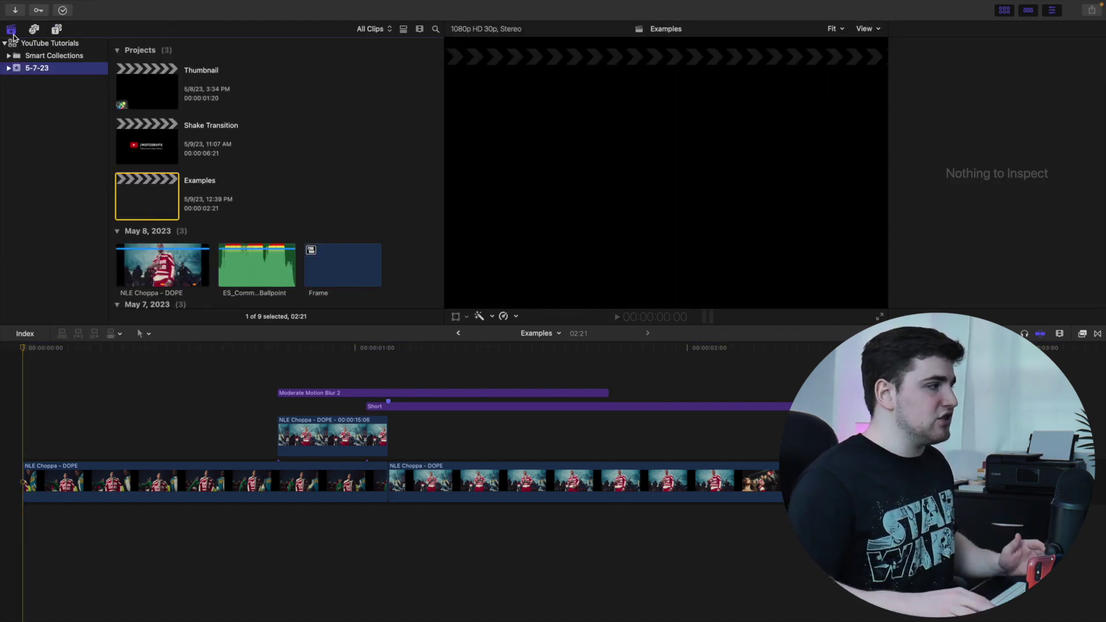
left_click(163, 208)
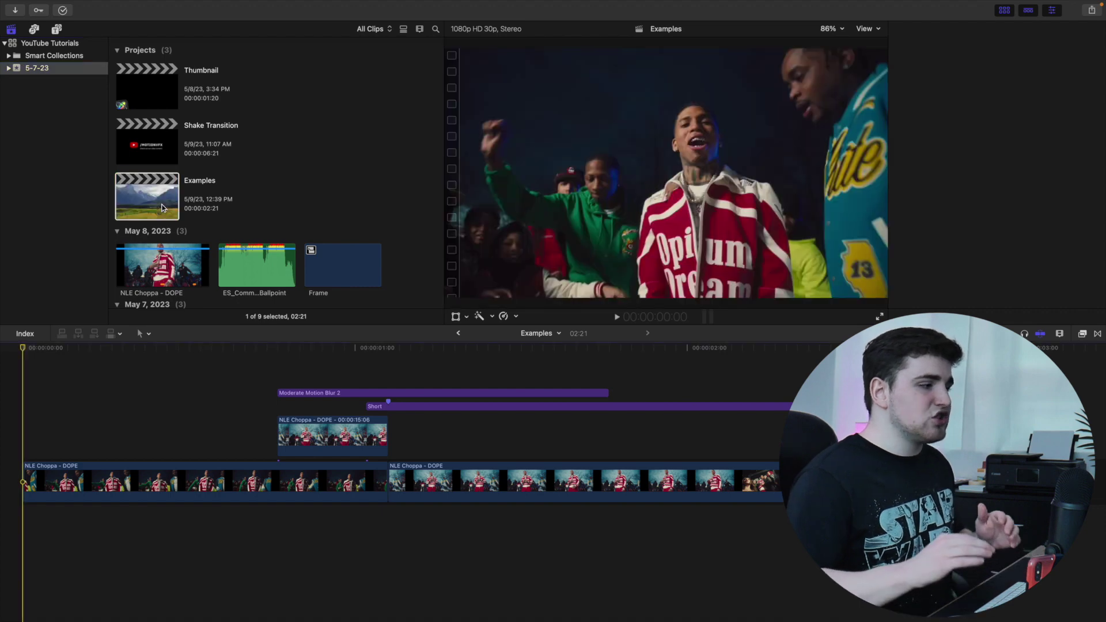
left_click(660, 377)
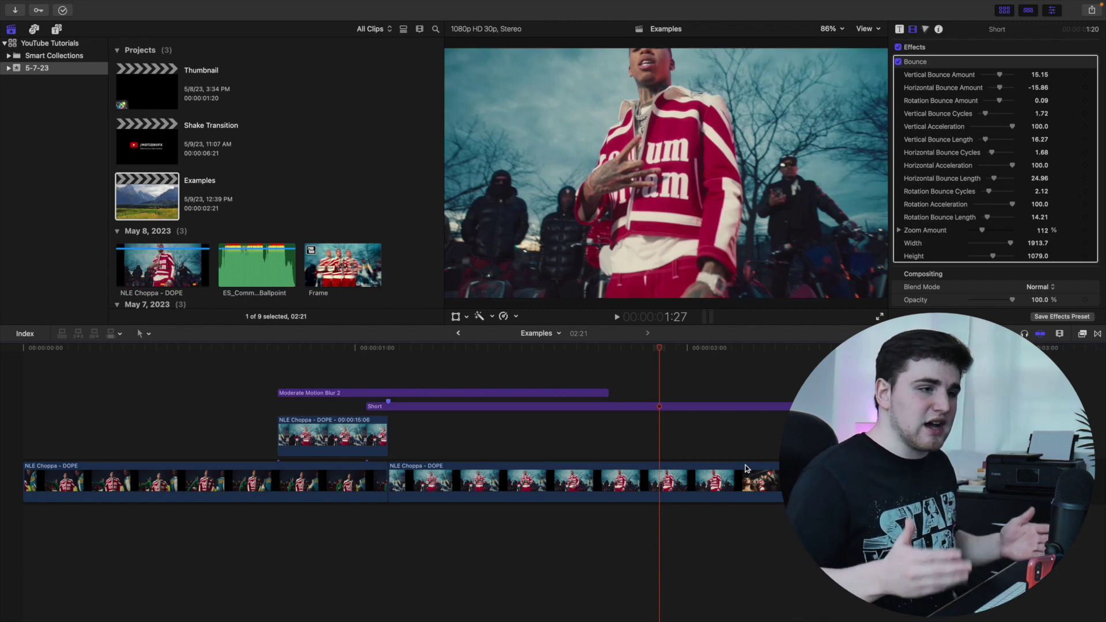
left_click(23, 438)
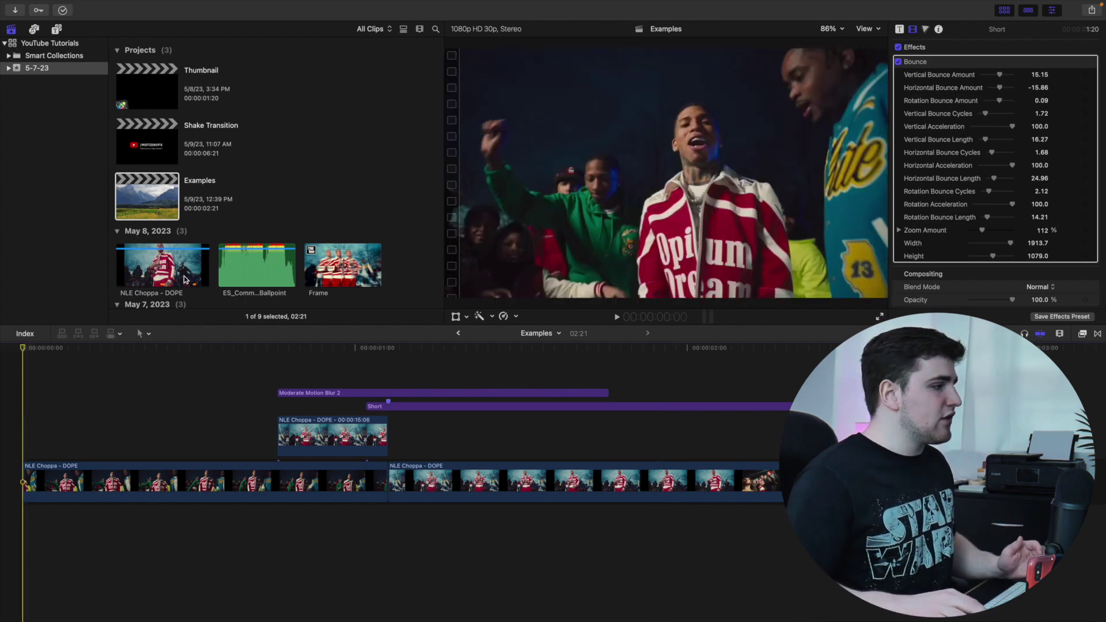
Preview the cut with the motion blur applied, select the Moderate Motion Blur 2 title, and return the playhead to the sequence start.
left_click(281, 377)
key("space")
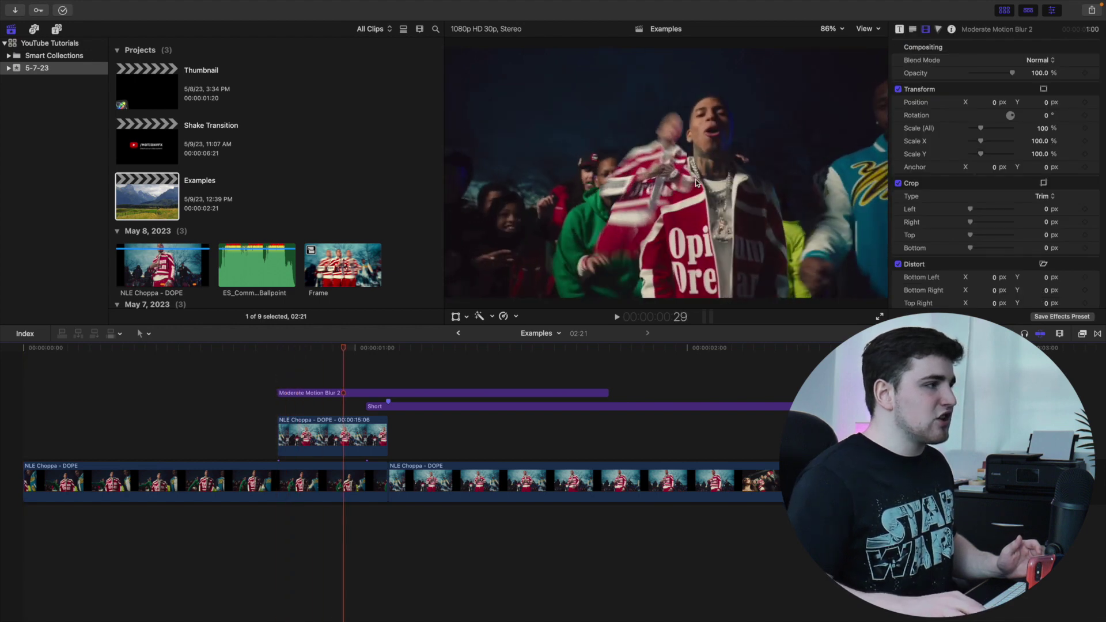
left_click(357, 394)
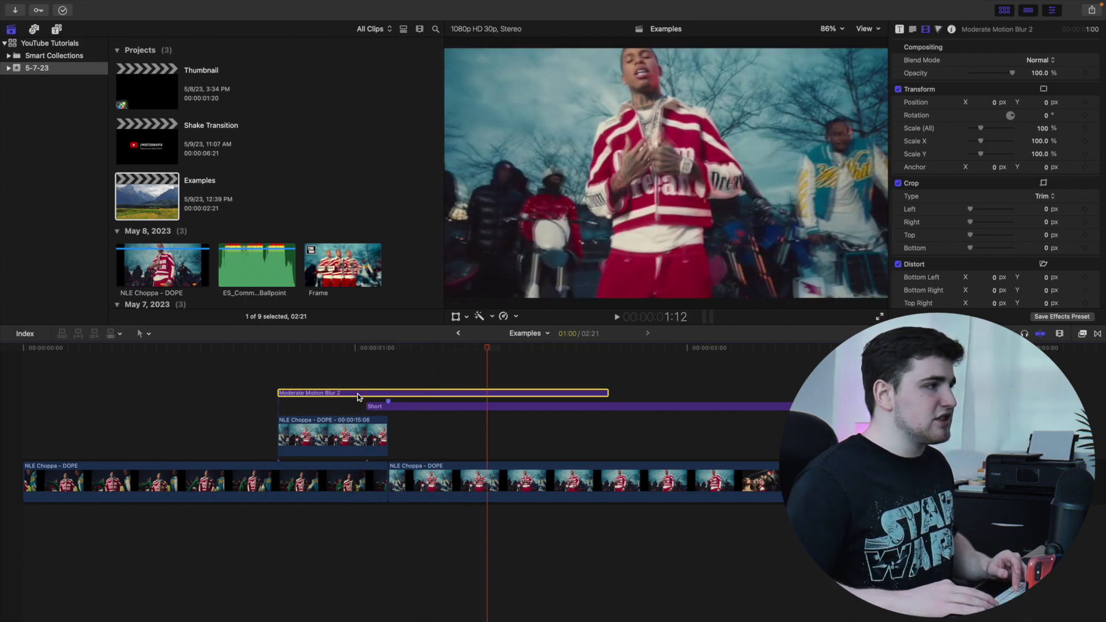
key("space")
left_click(1, 415)
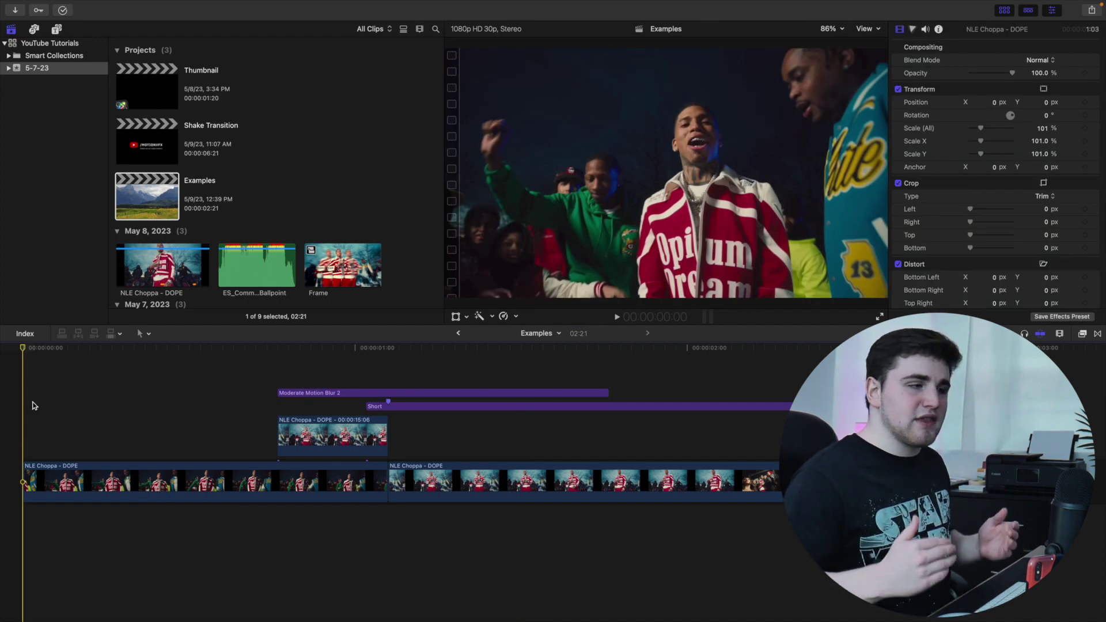
Replay the finished shake transition several times from the beginning of the Examples sequence to review the shake and blur.
key("space")
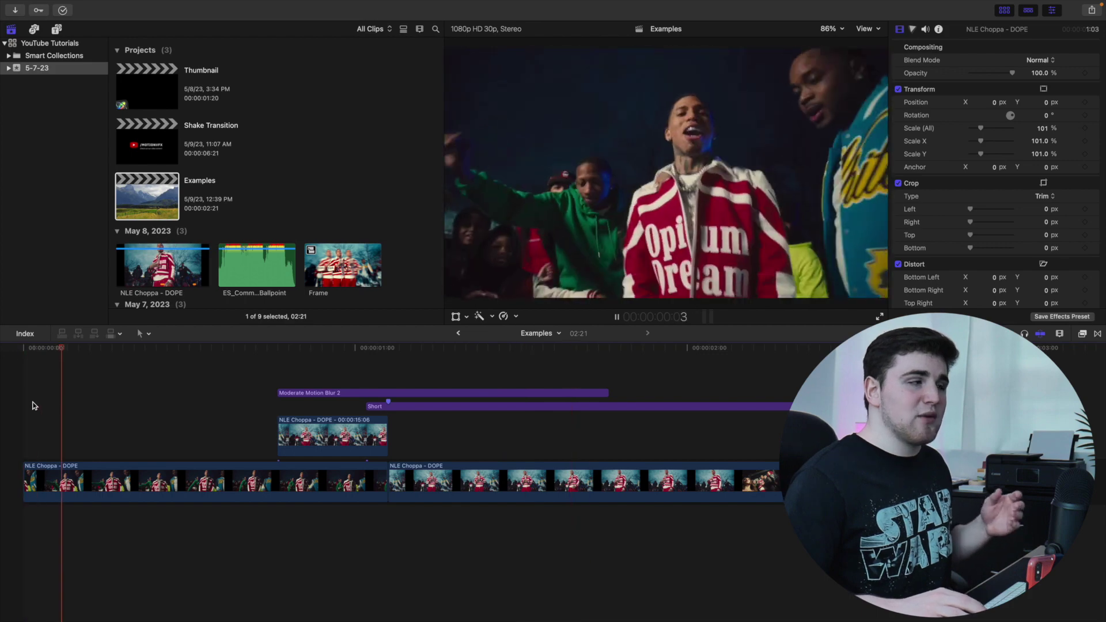
key("Home")
key("Home")
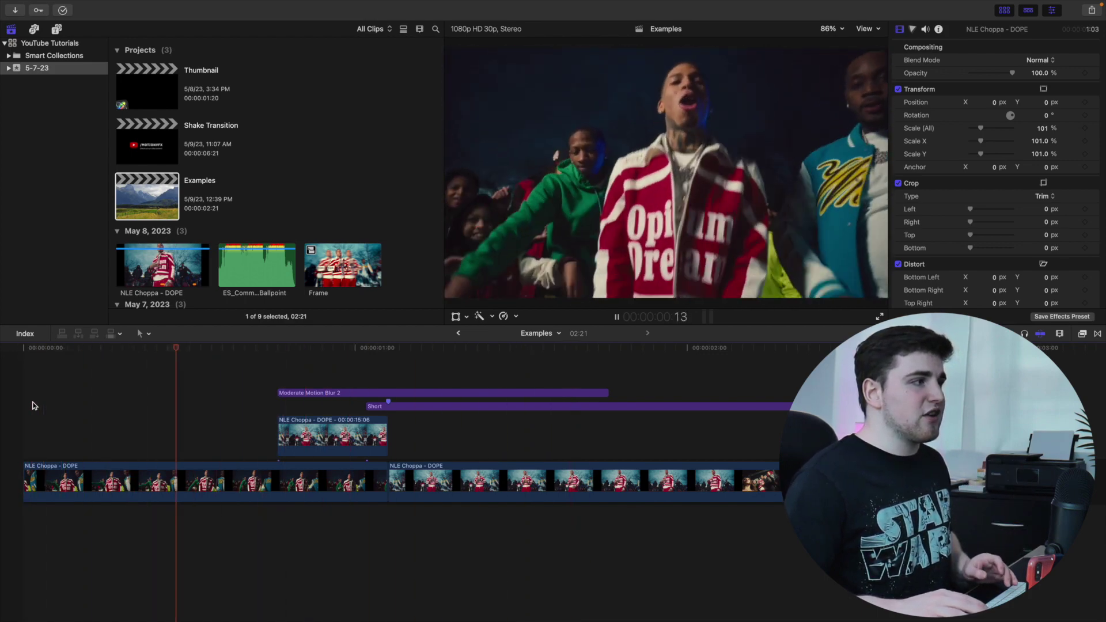
key("Home")
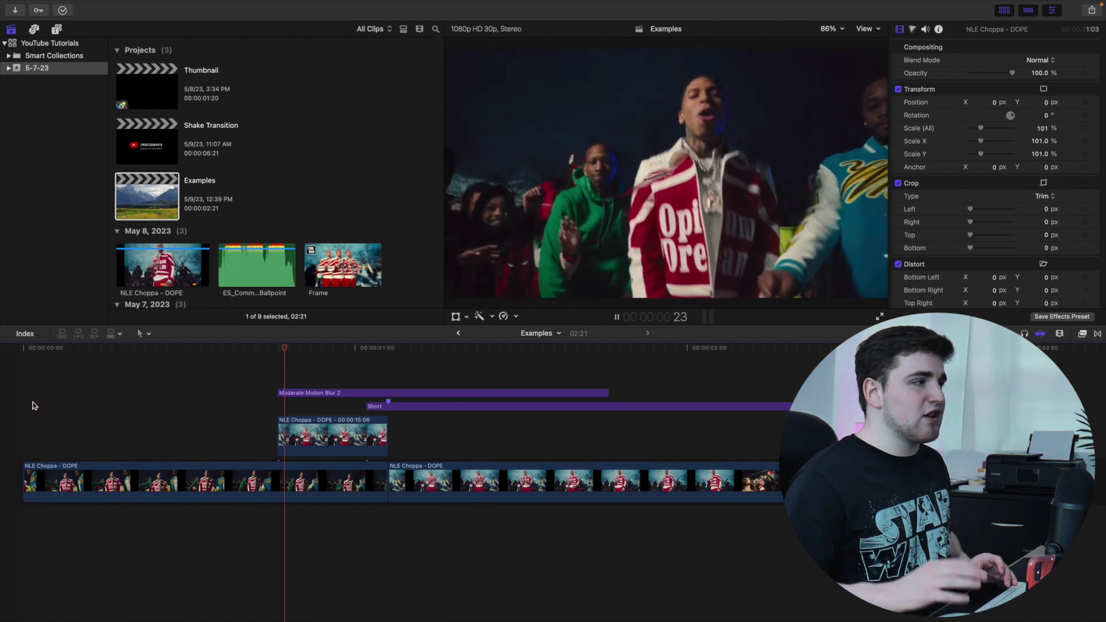
key("Home")
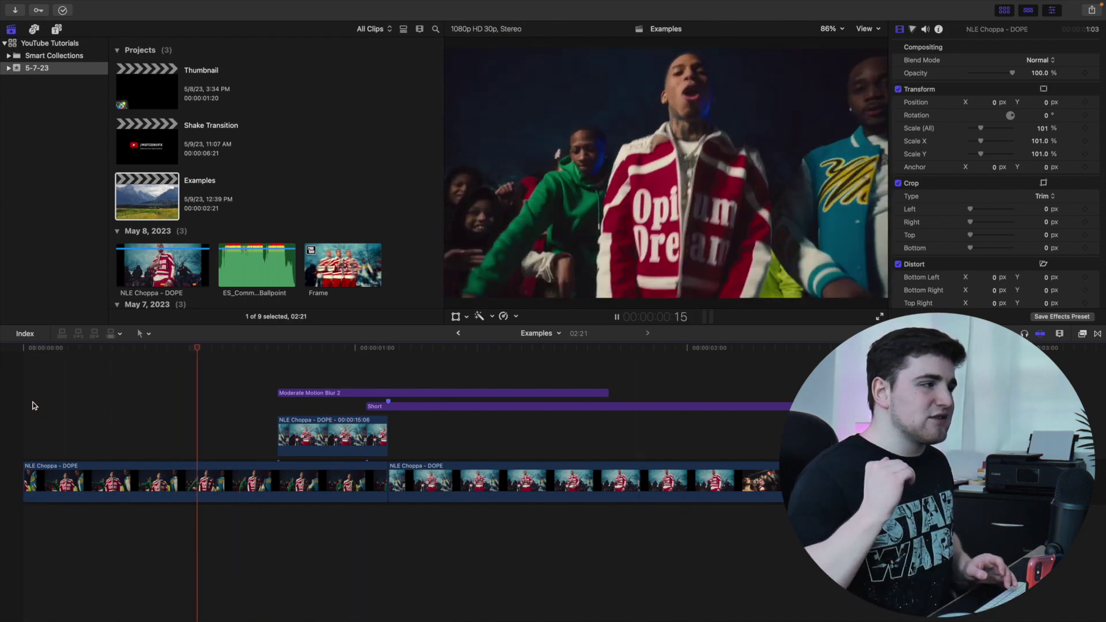
key("space")
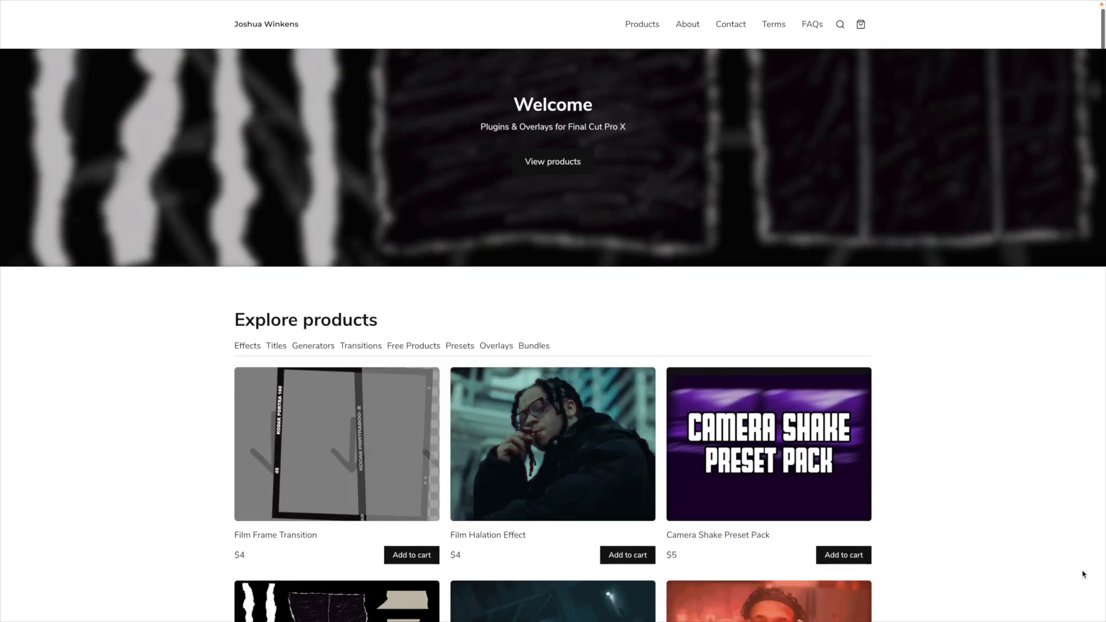
Look through the Explore products listing of Final Cut Pro plugins and overlays on the web store in the browser.
scroll(1084, 575, "down", 3)
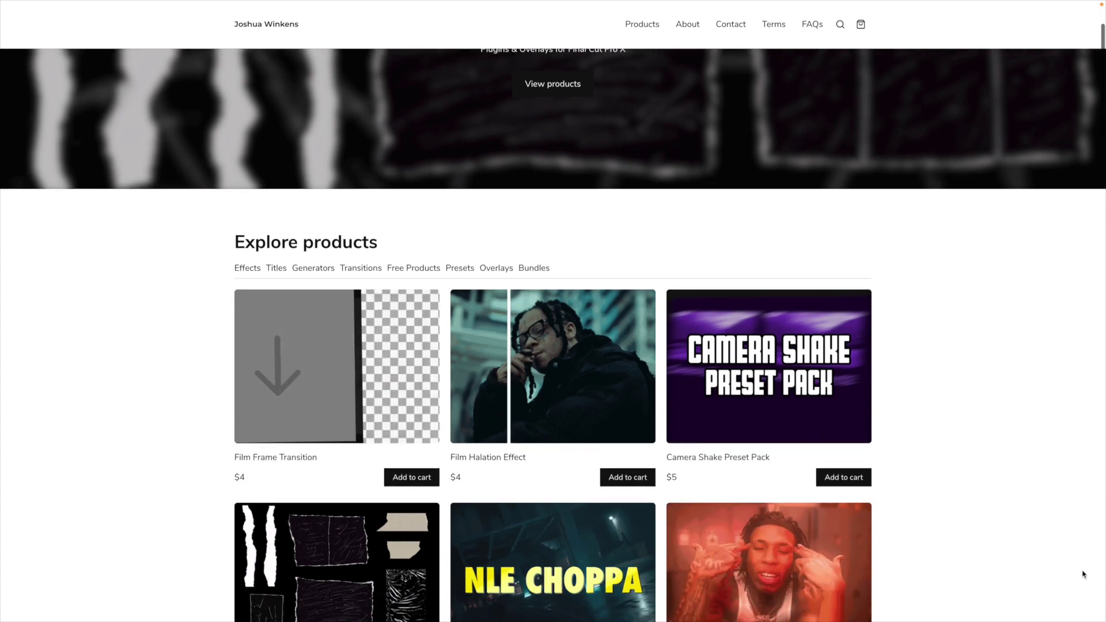
scroll(1084, 574, "down", 2)
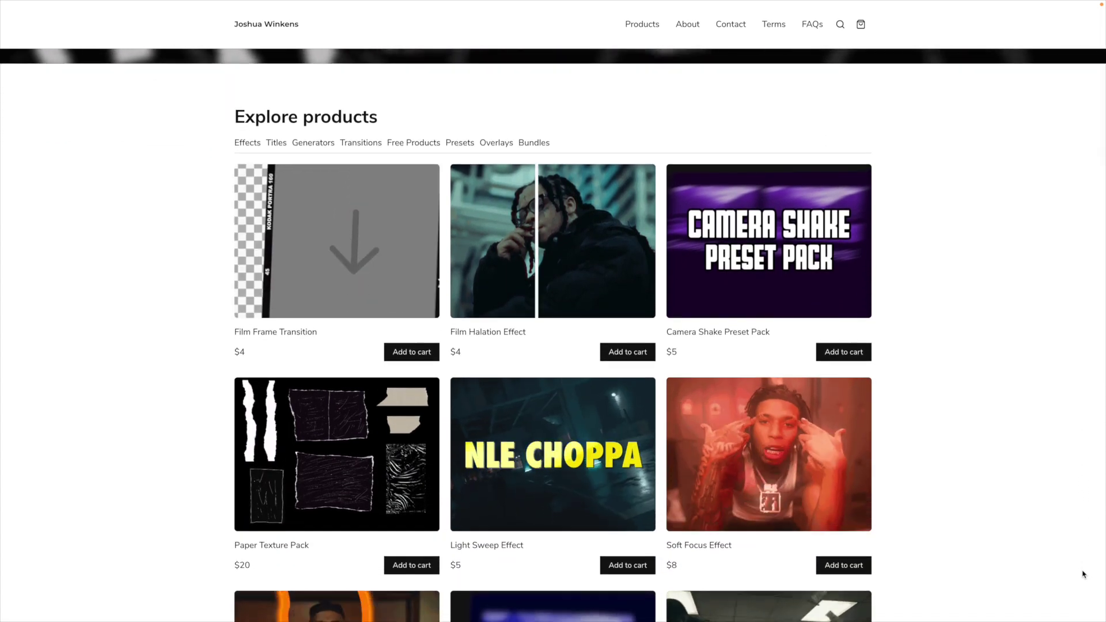